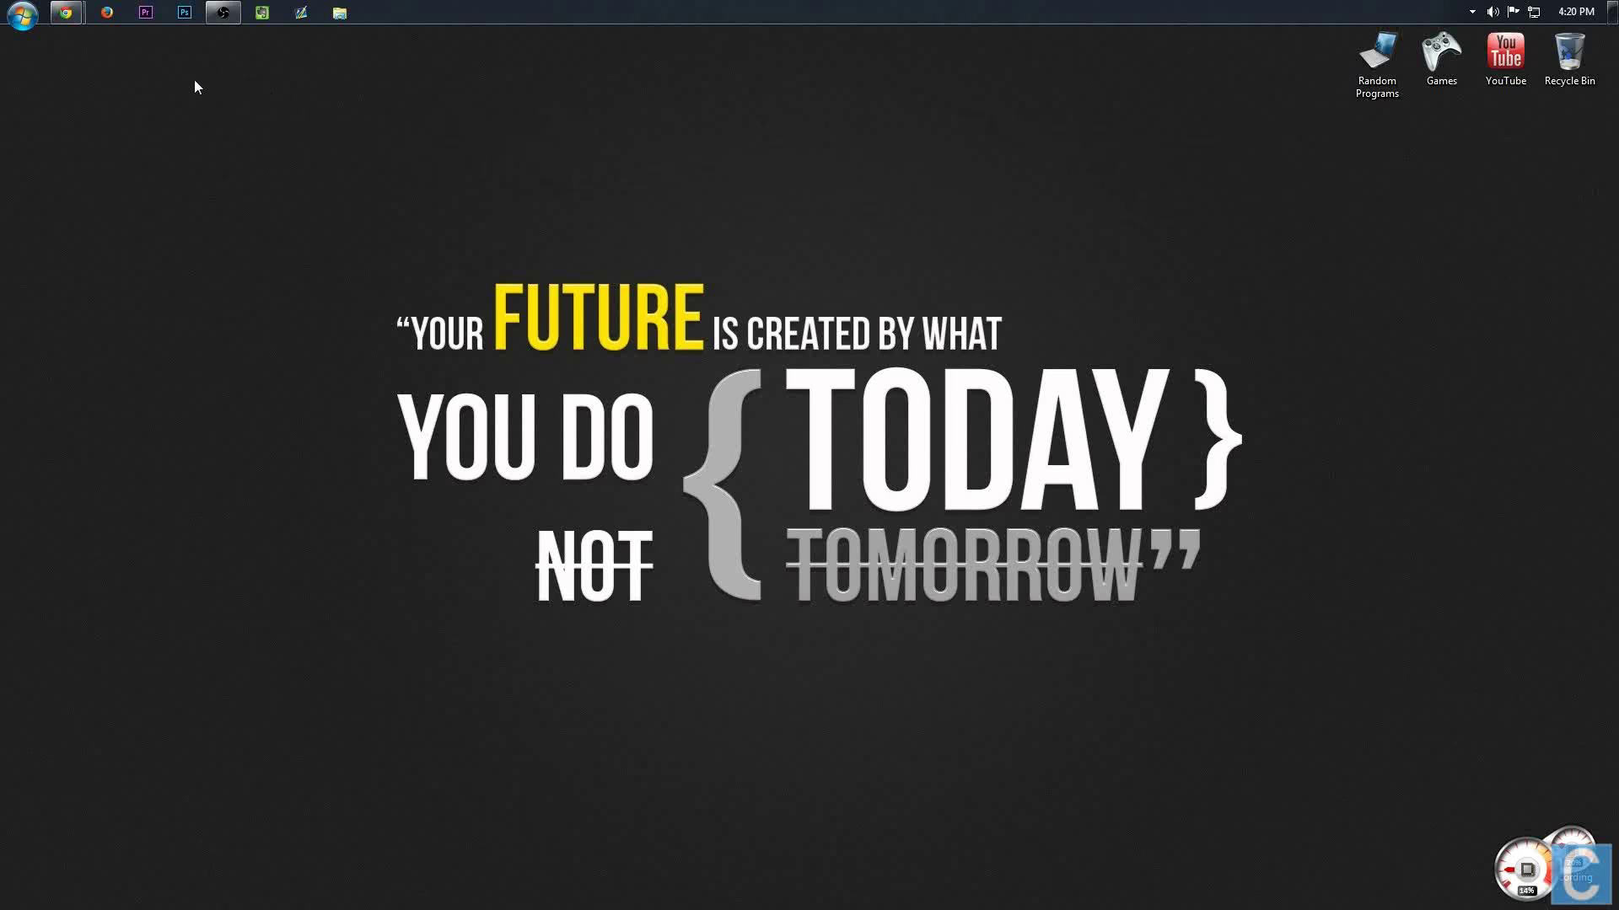
Switch to the Chrome window showing the Dynamic Lights mod page on atomicstryker.net
{"action": "mouse_move", "coordinate": [79, 22]}
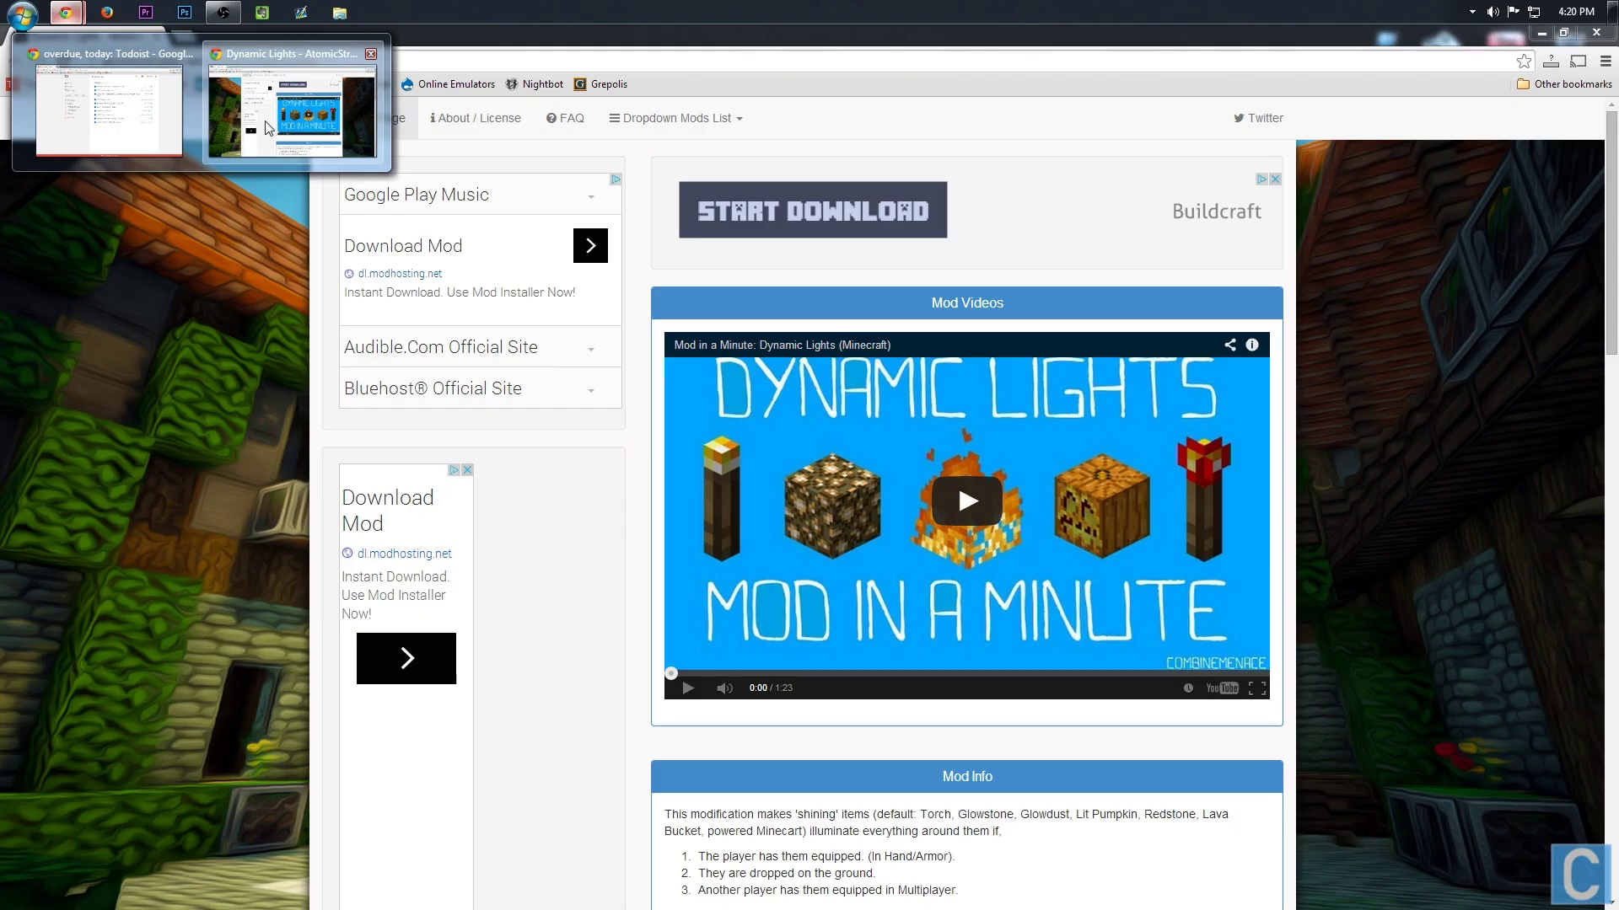
{"action": "left_click", "coordinate": [286, 97]}
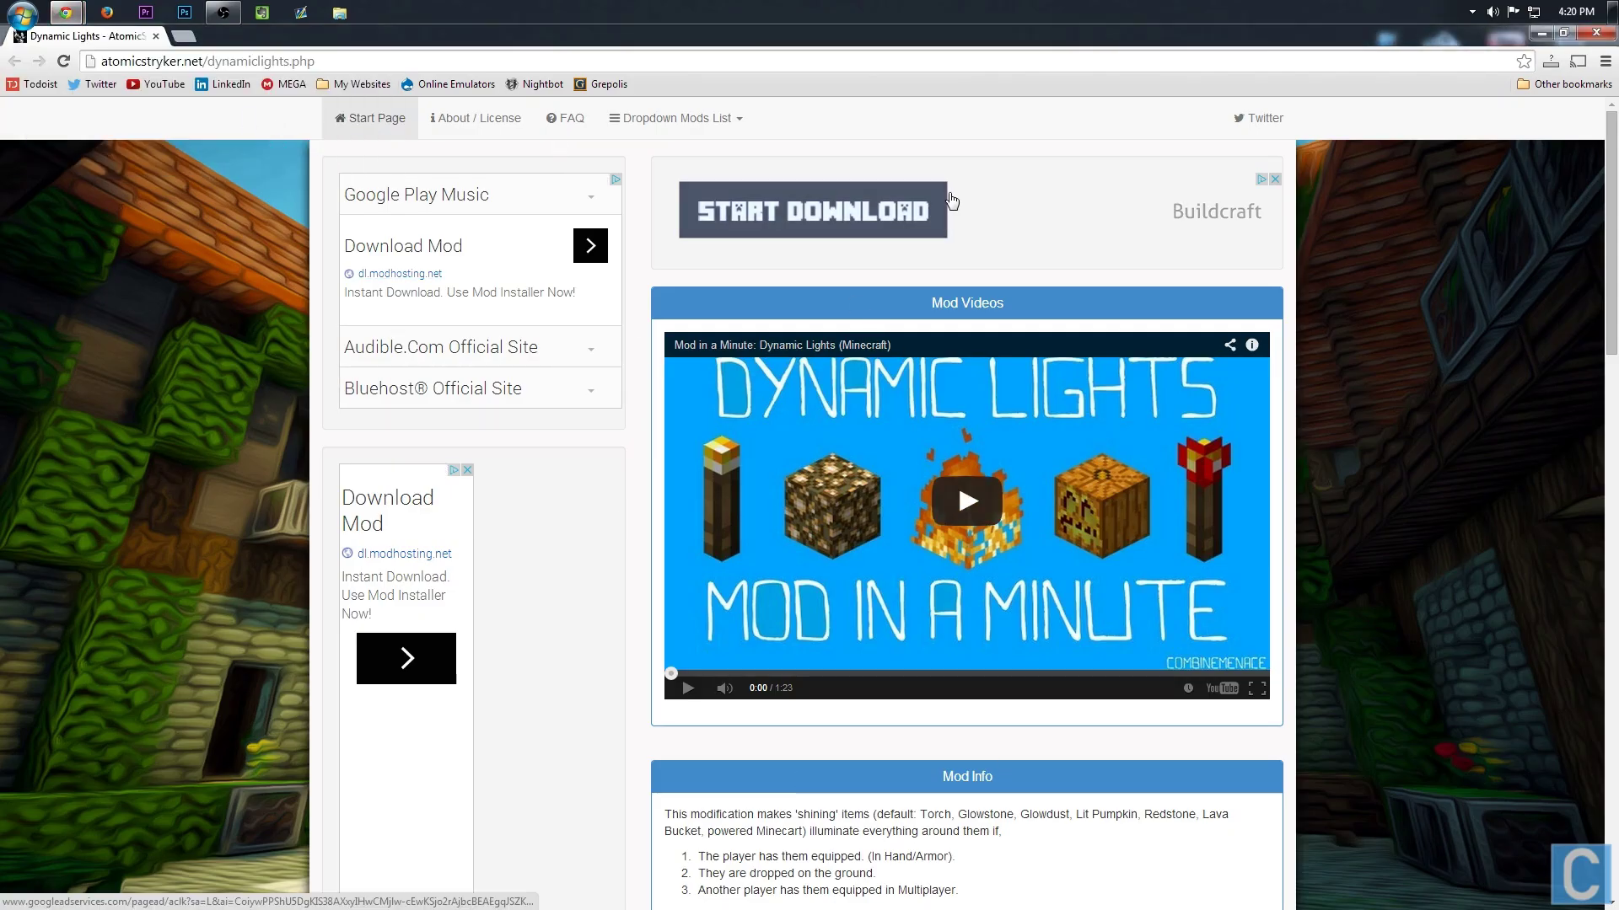
{"action": "left_click_drag", "start_coordinate": [110, 62], "coordinate": [219, 71]}
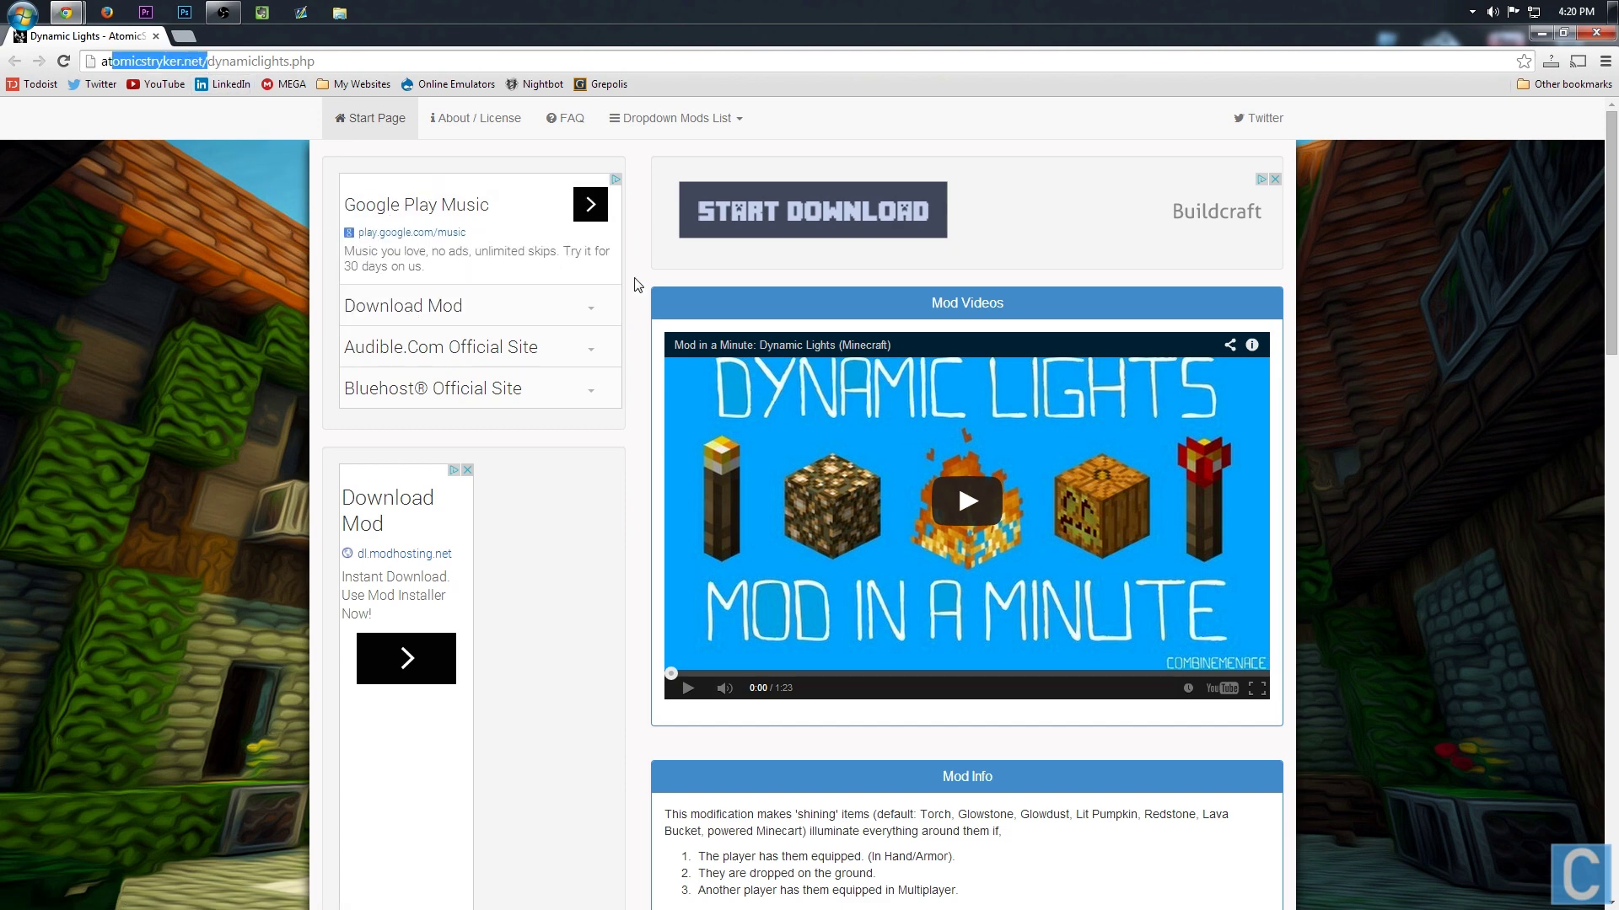
{"action": "left_click", "coordinate": [1055, 199]}
{"action": "scroll", "coordinate": [1004, 438], "scroll_direction": "down", "scroll_amount": 1}
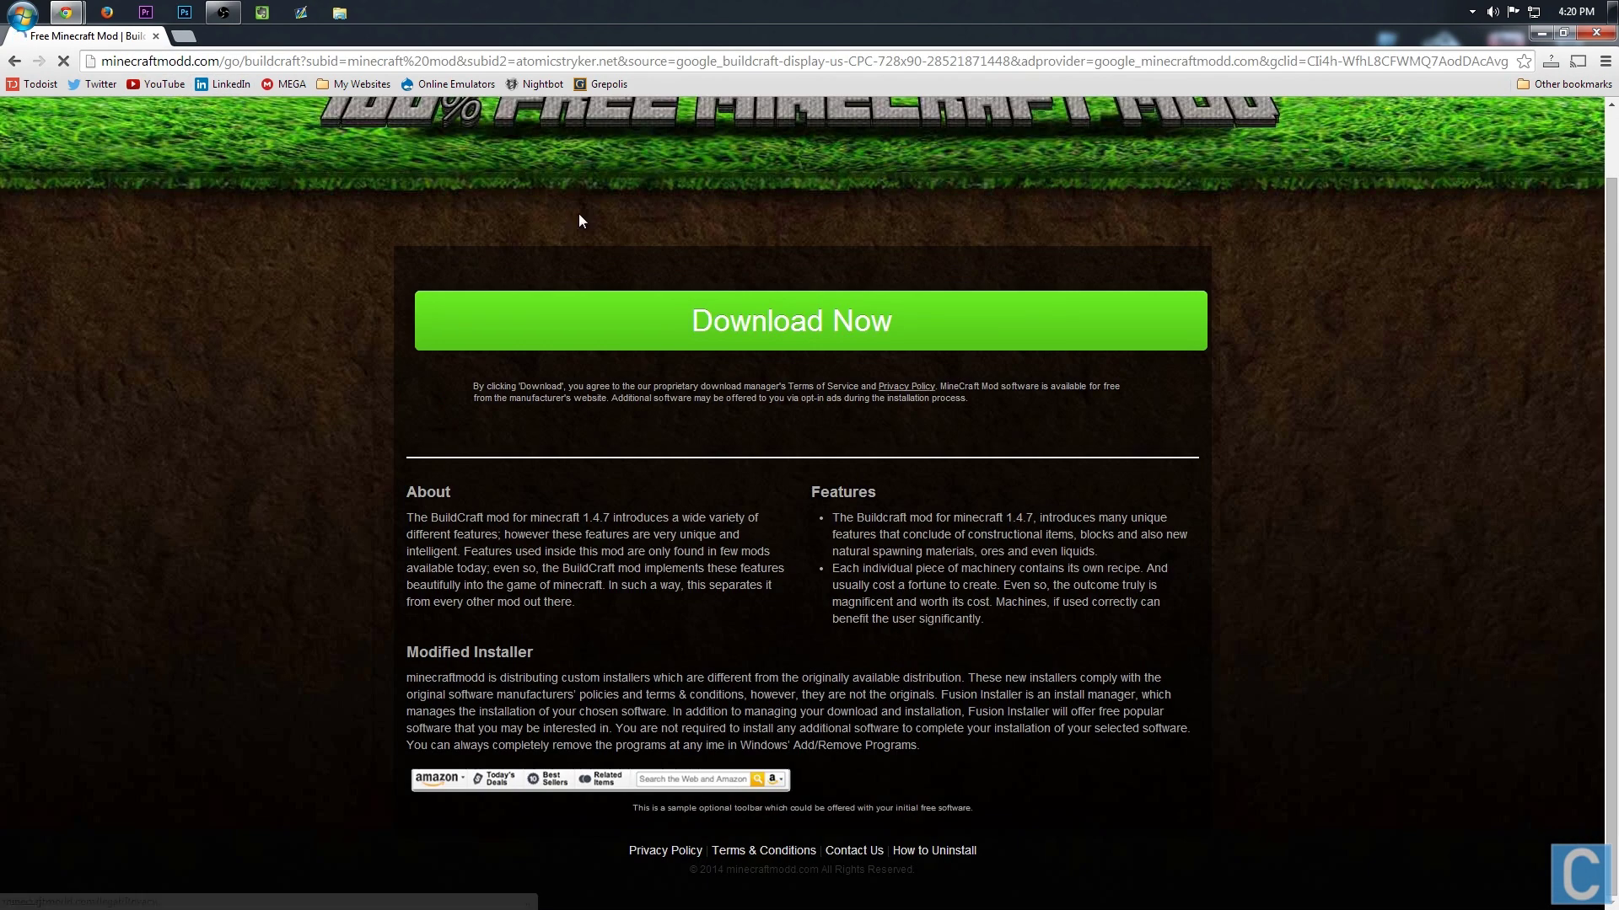
{"action": "left_click", "coordinate": [14, 61]}
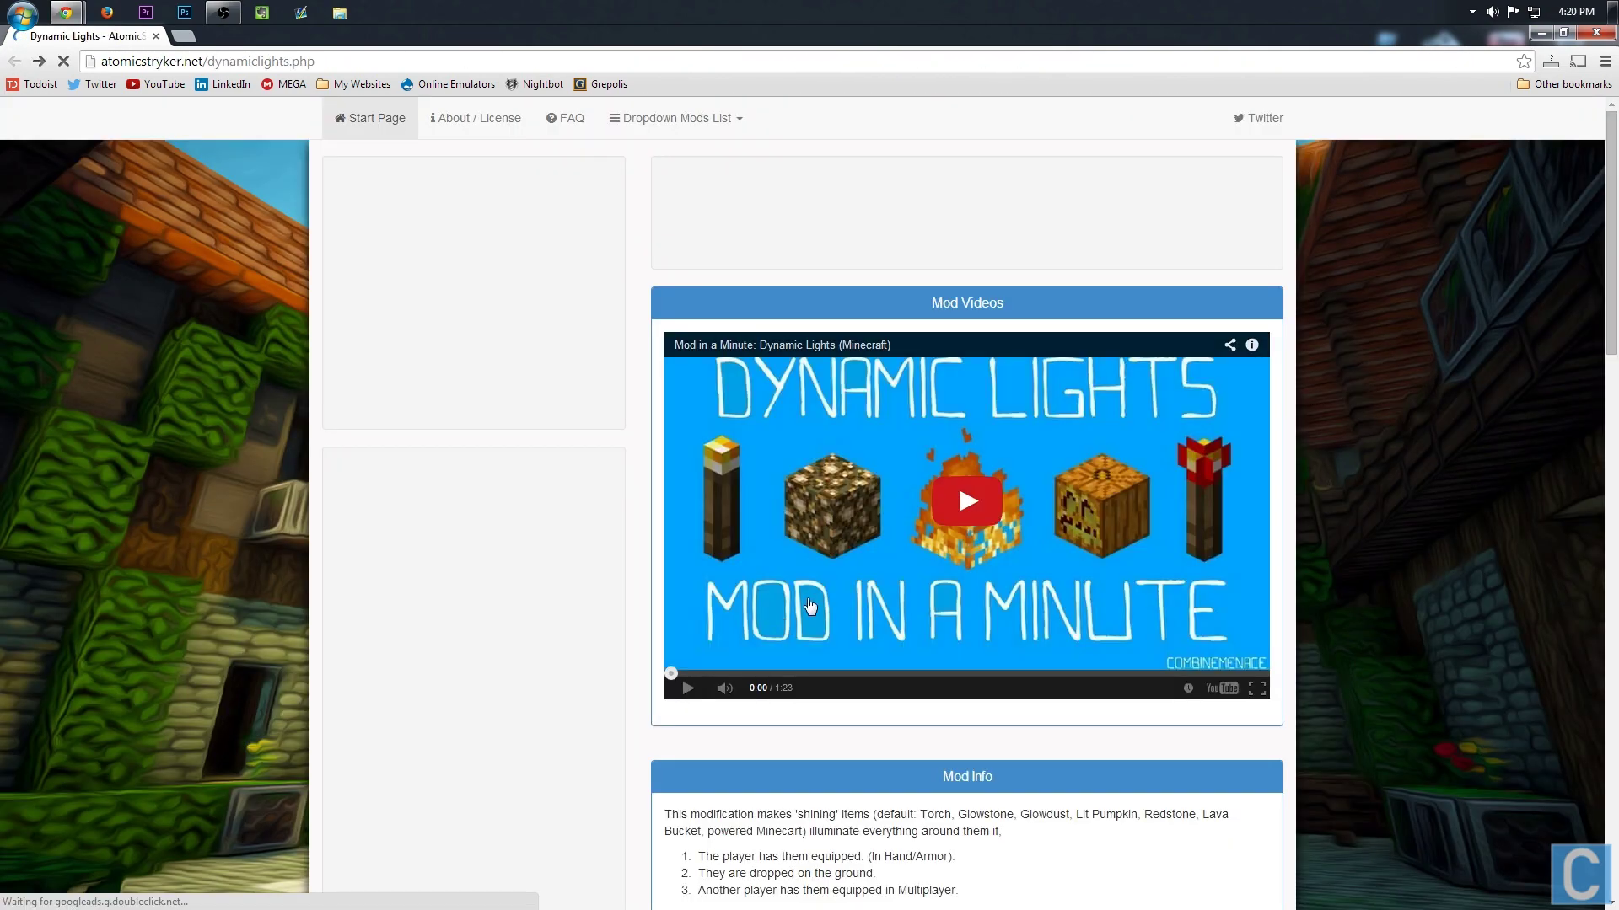
Download the Minecraft 1.7.2 version of Dynamic Lights, skipping the ad page and getting DynamicLights-1.7.2.zip from GitHub
{"action": "scroll", "coordinate": [911, 253], "scroll_direction": "down", "scroll_amount": 9}
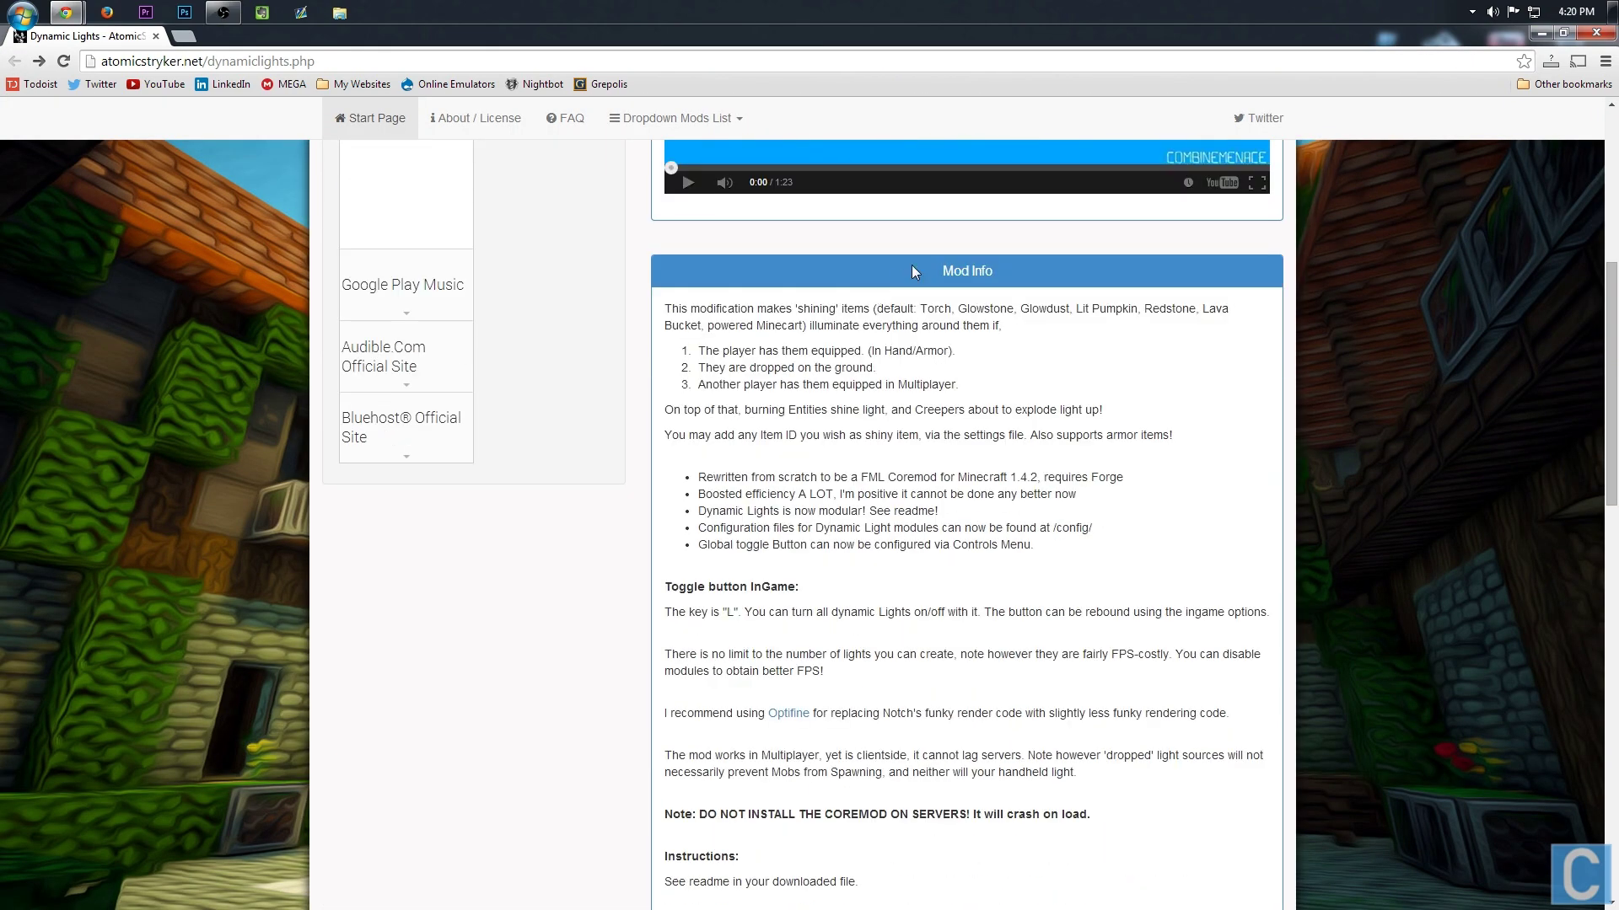
{"action": "scroll", "coordinate": [907, 257], "scroll_direction": "down", "scroll_amount": 12}
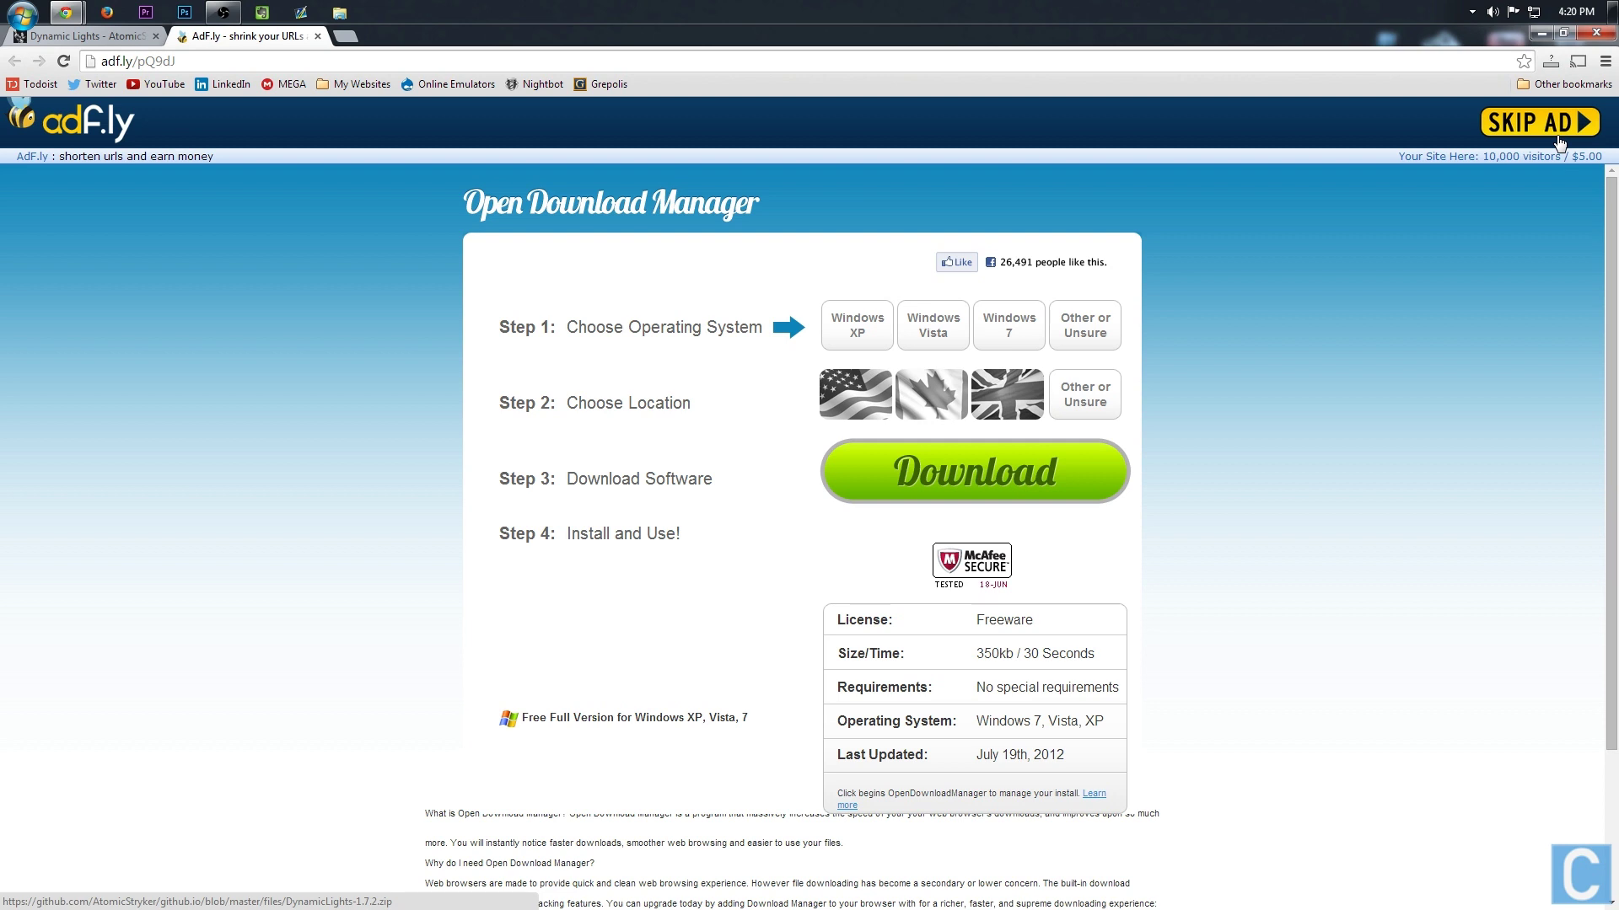
{"action": "left_click", "coordinate": [1557, 139]}
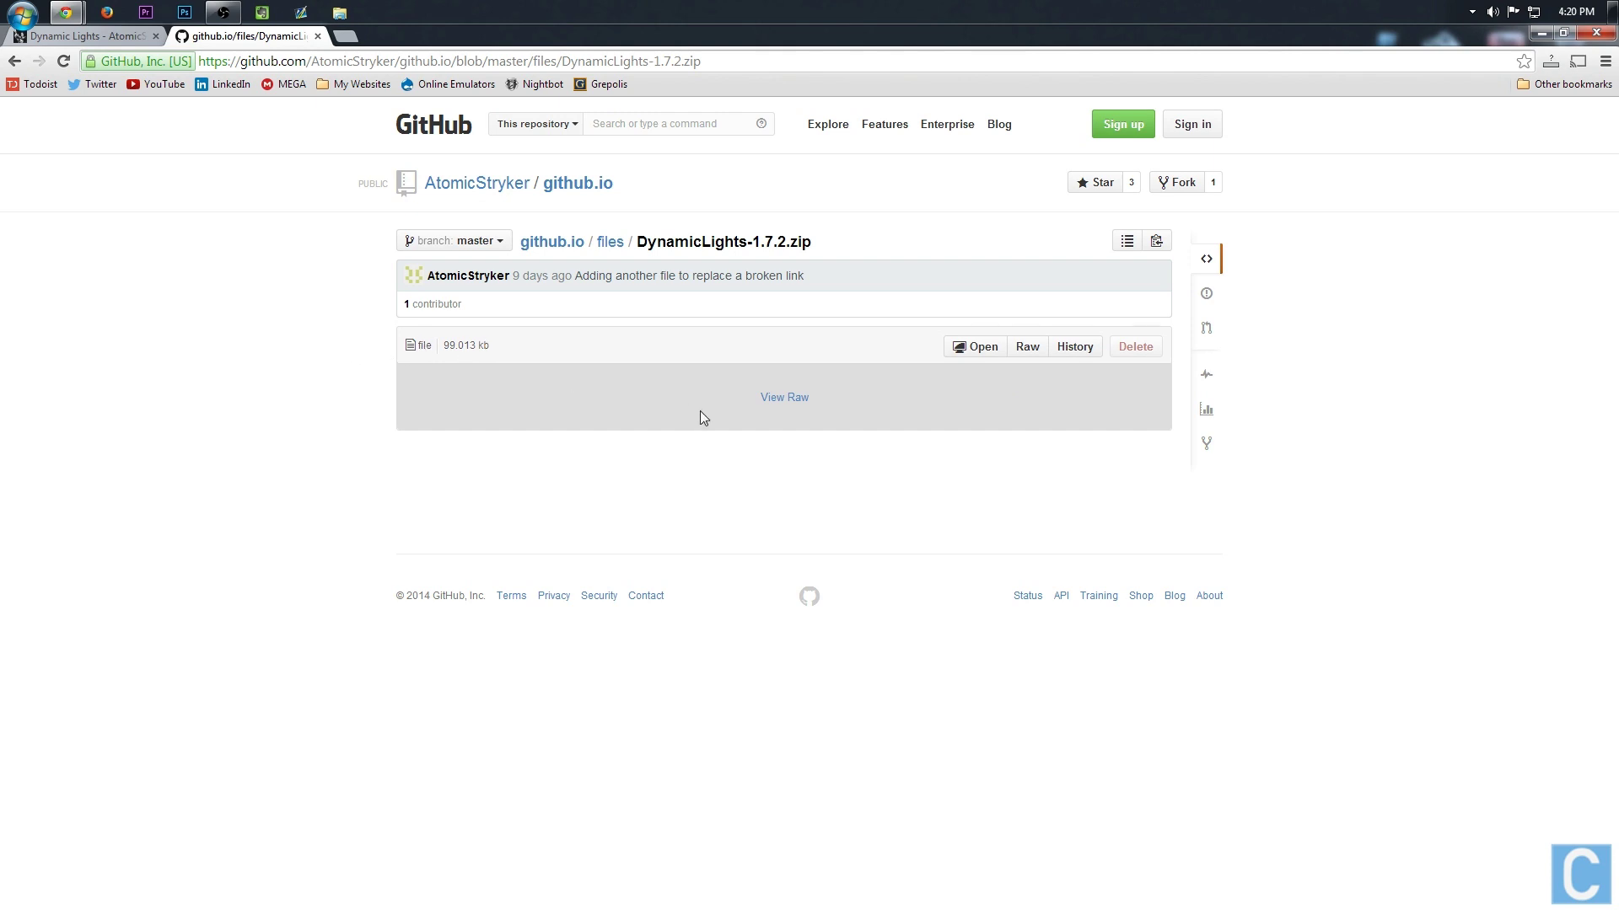
{"action": "left_click", "coordinate": [779, 403]}
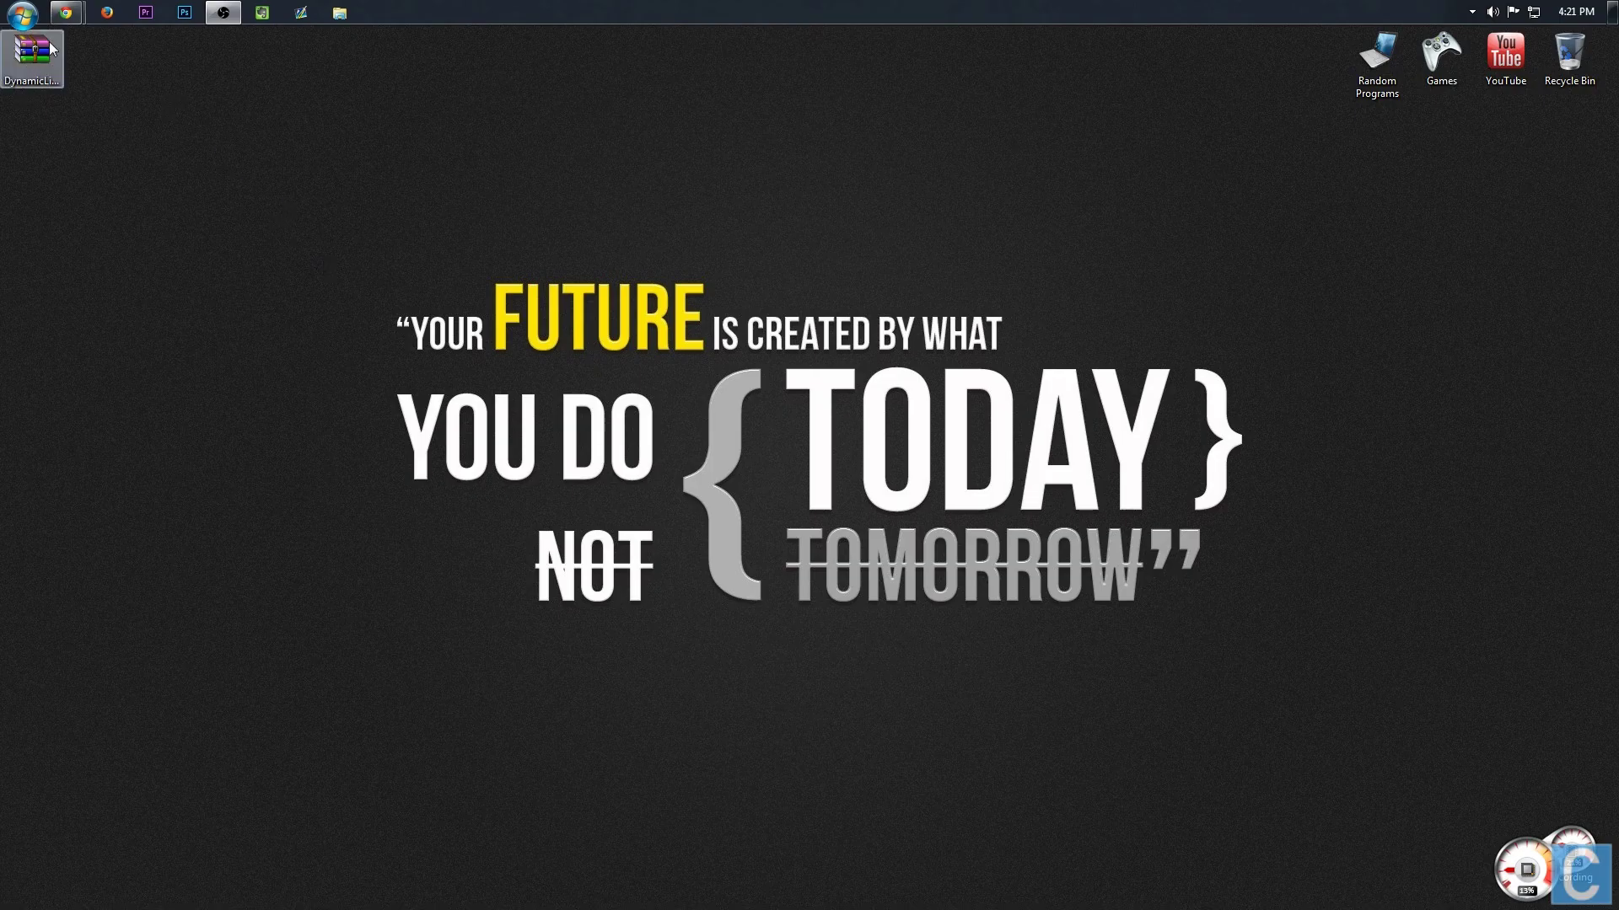
Search the computer's programs and files for "downloads", then dismiss the search
{"action": "left_click", "coordinate": [44, 66]}
{"action": "left_click", "coordinate": [23, 16]}
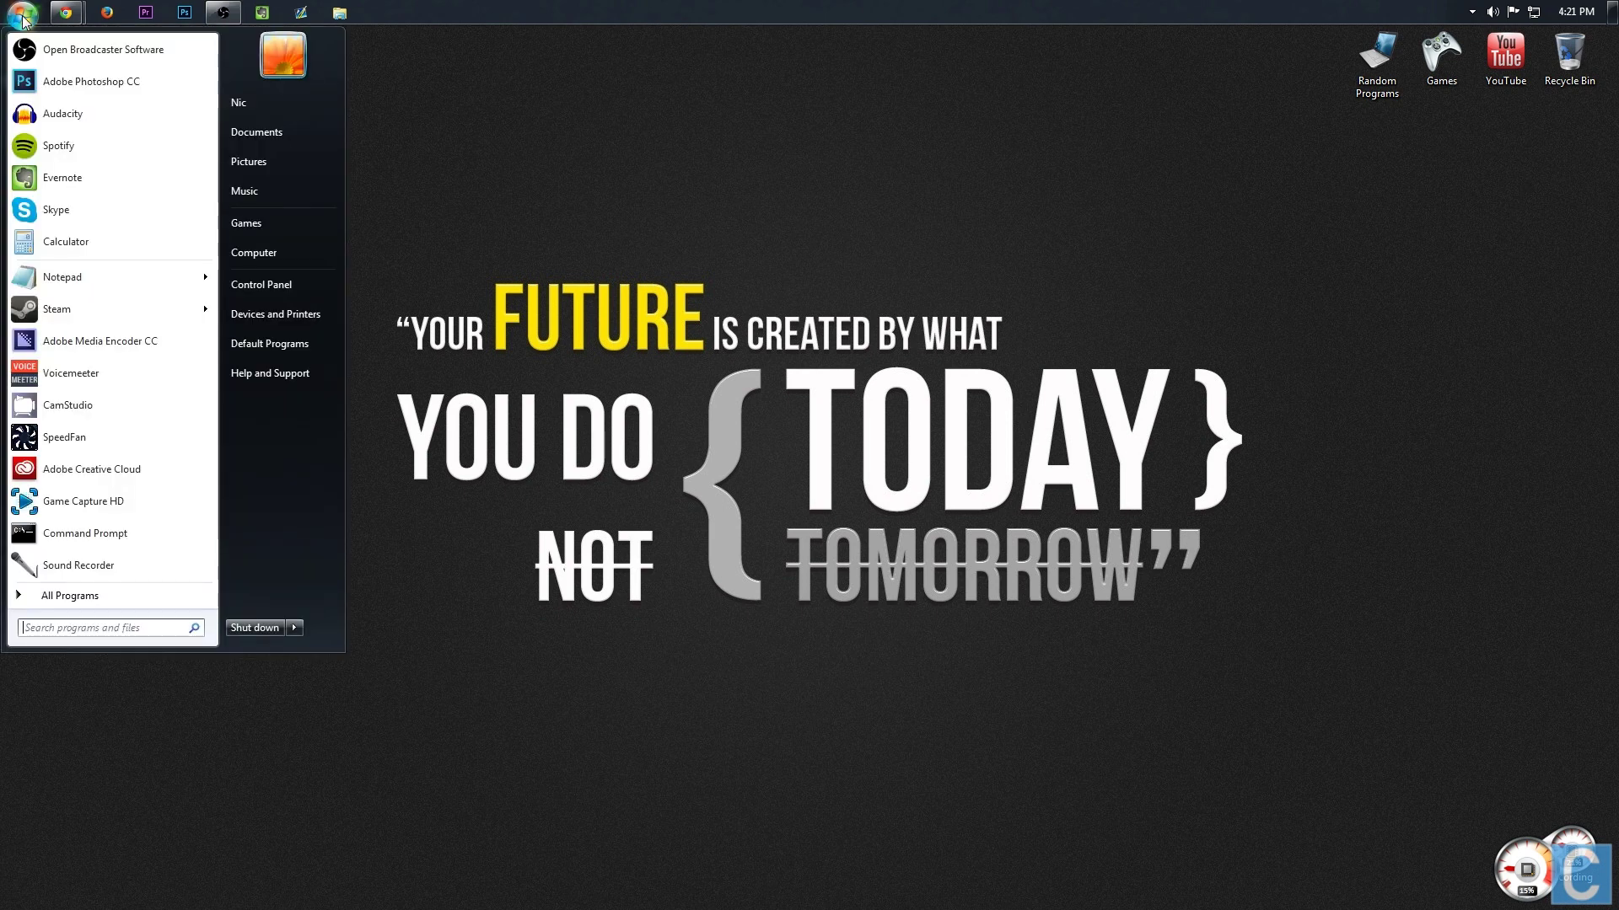
{"action": "type", "text": "downl"}
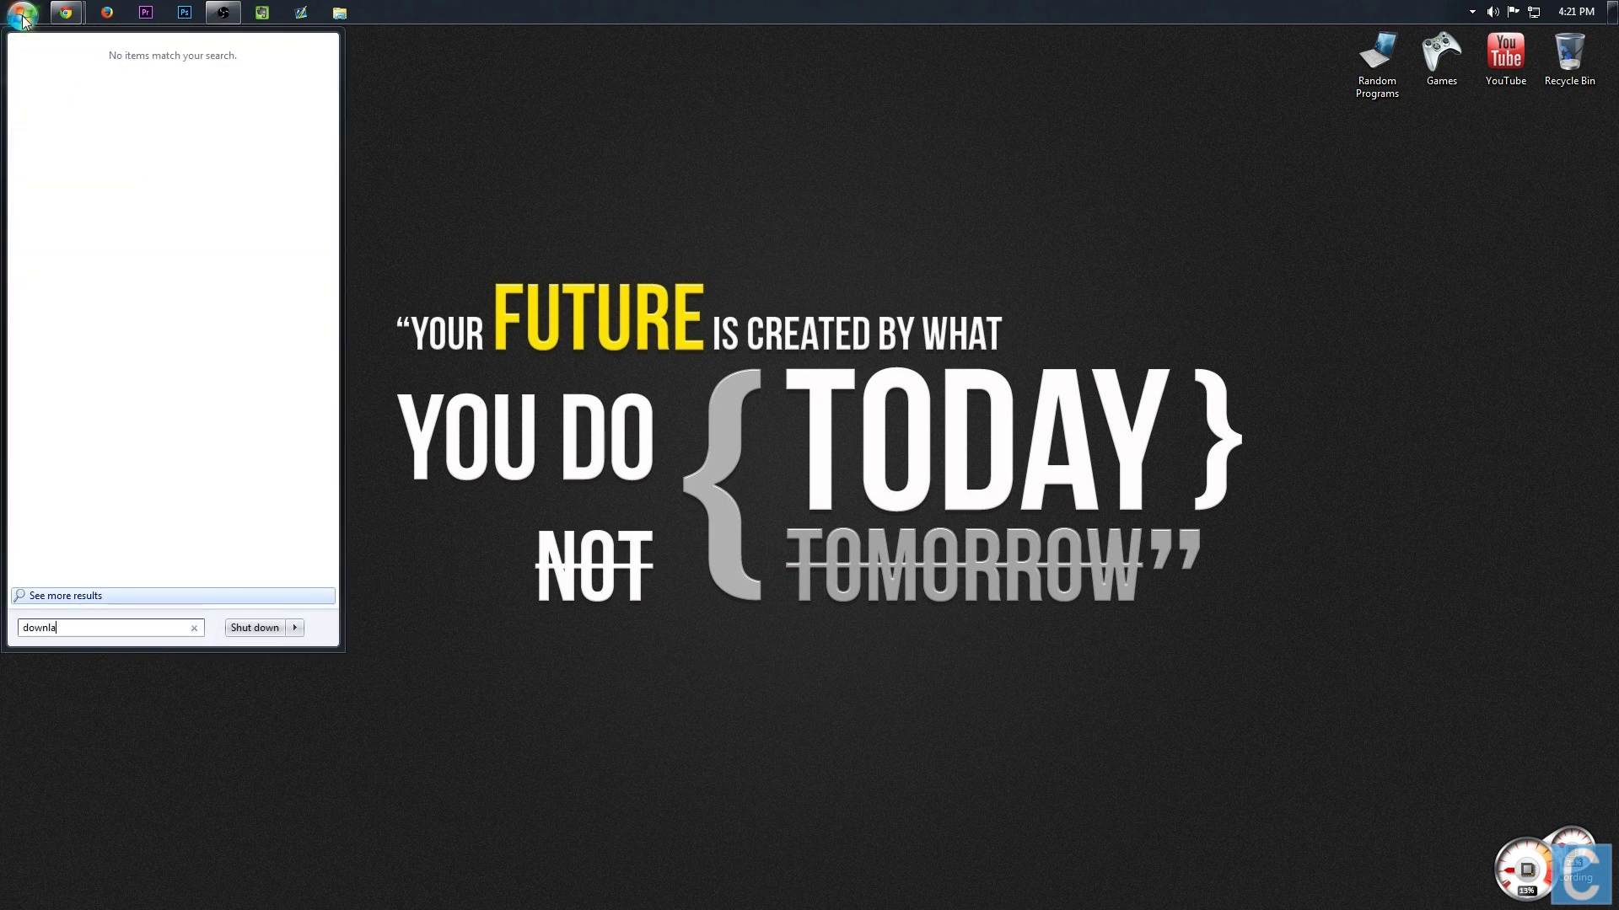
{"action": "type", "text": "oads"}
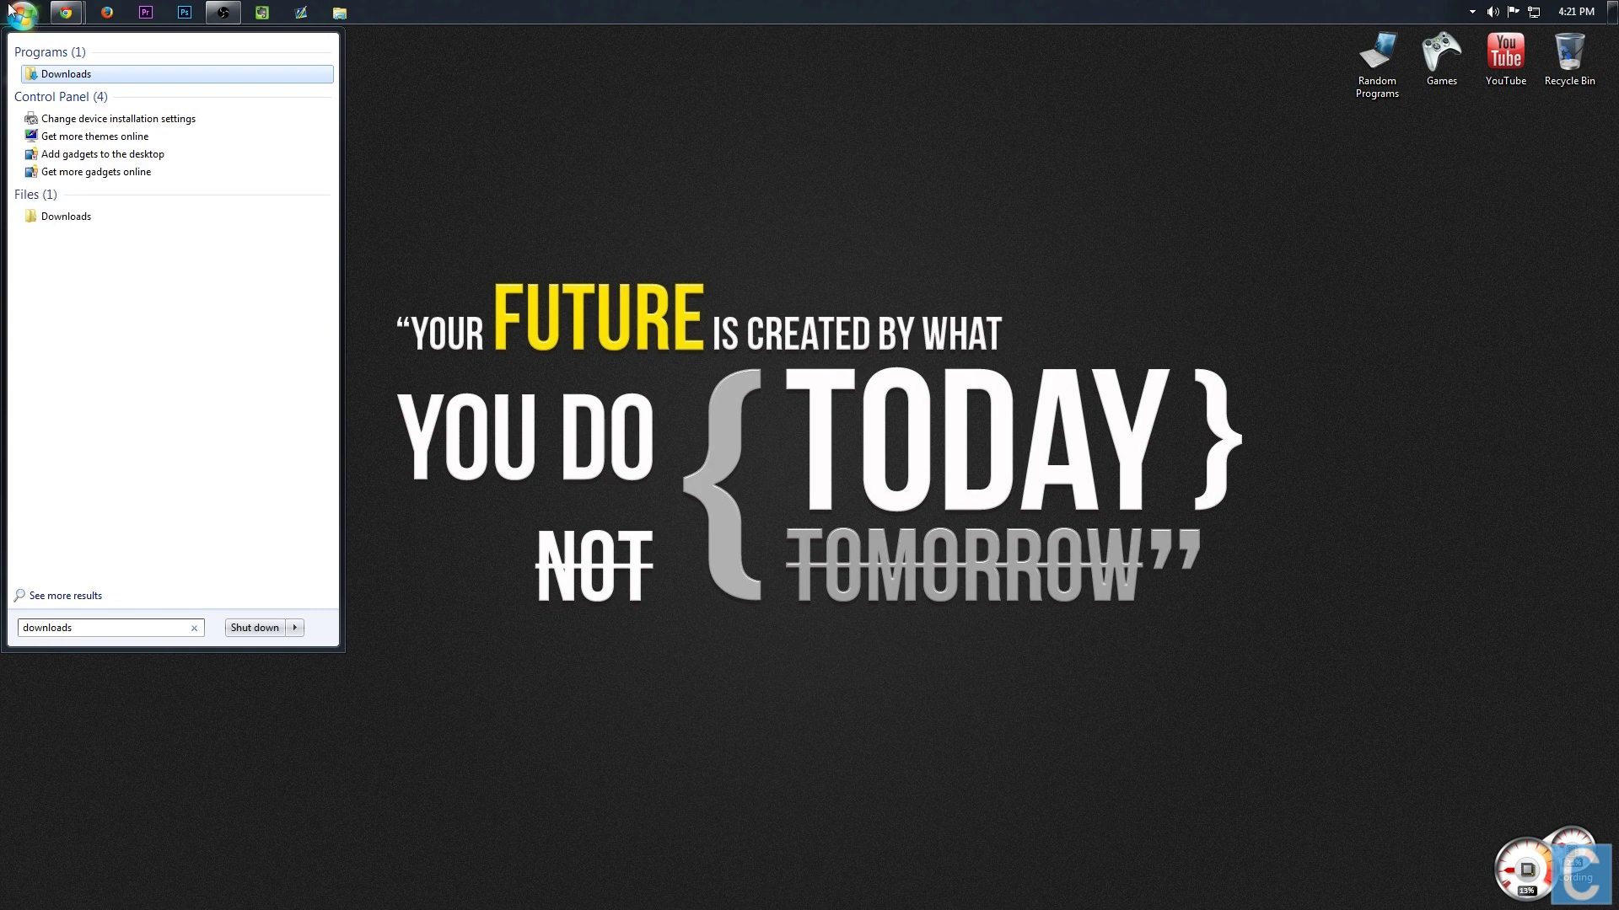
{"action": "left_click", "coordinate": [678, 215]}
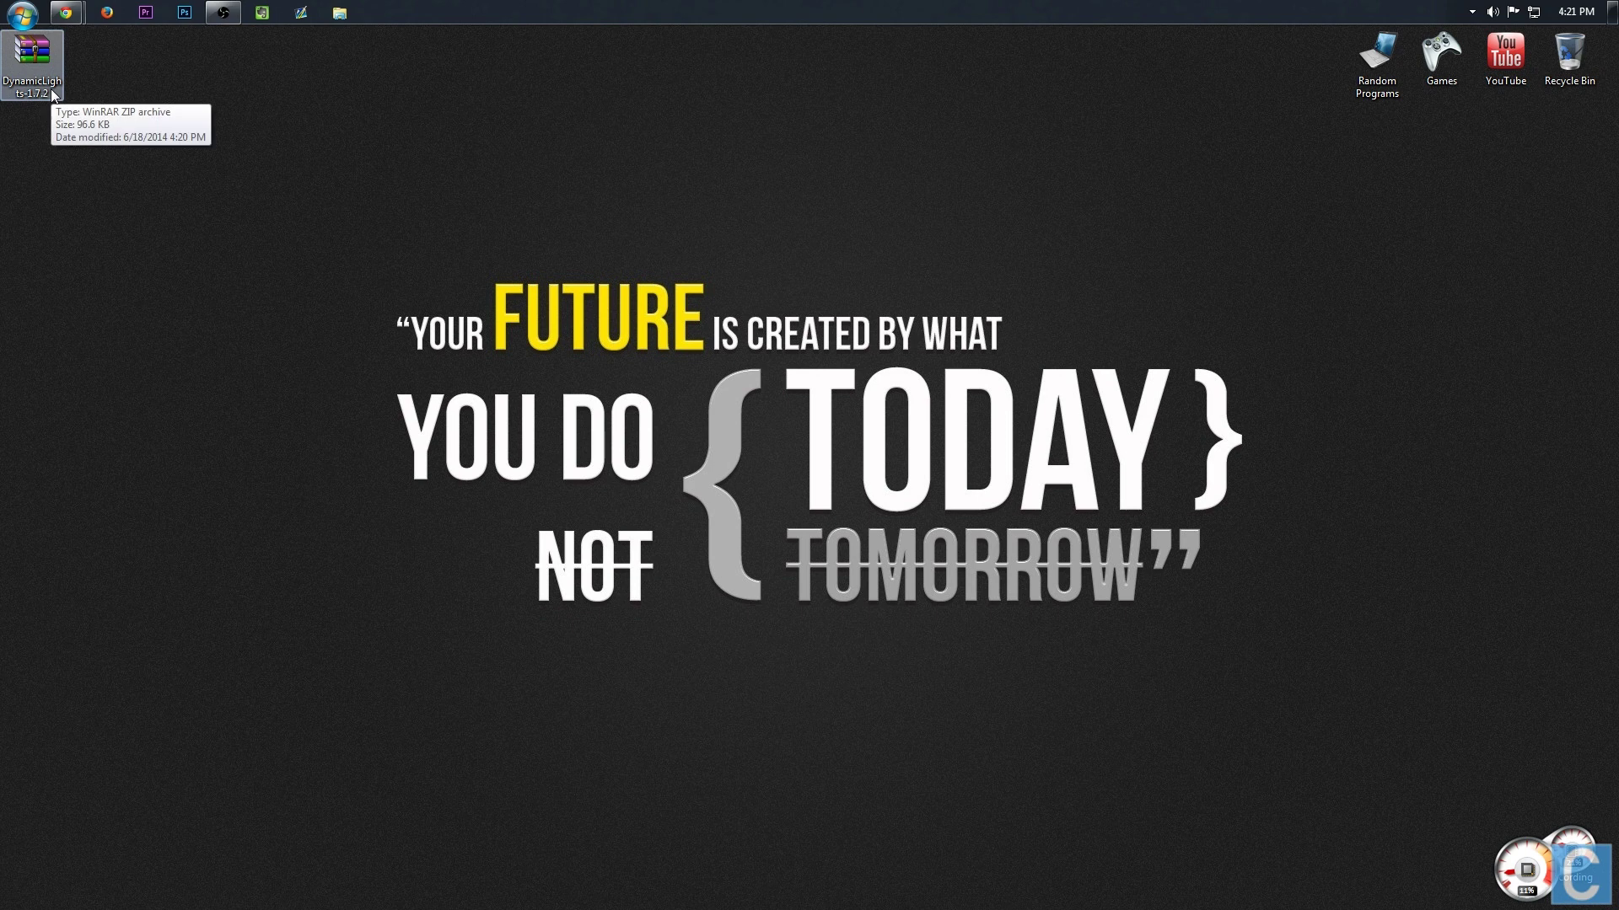
Open the DynamicLights-1.7.2 archive on the desktop with Windows Explorer to view its contents
{"action": "right_click", "coordinate": [16, 57]}
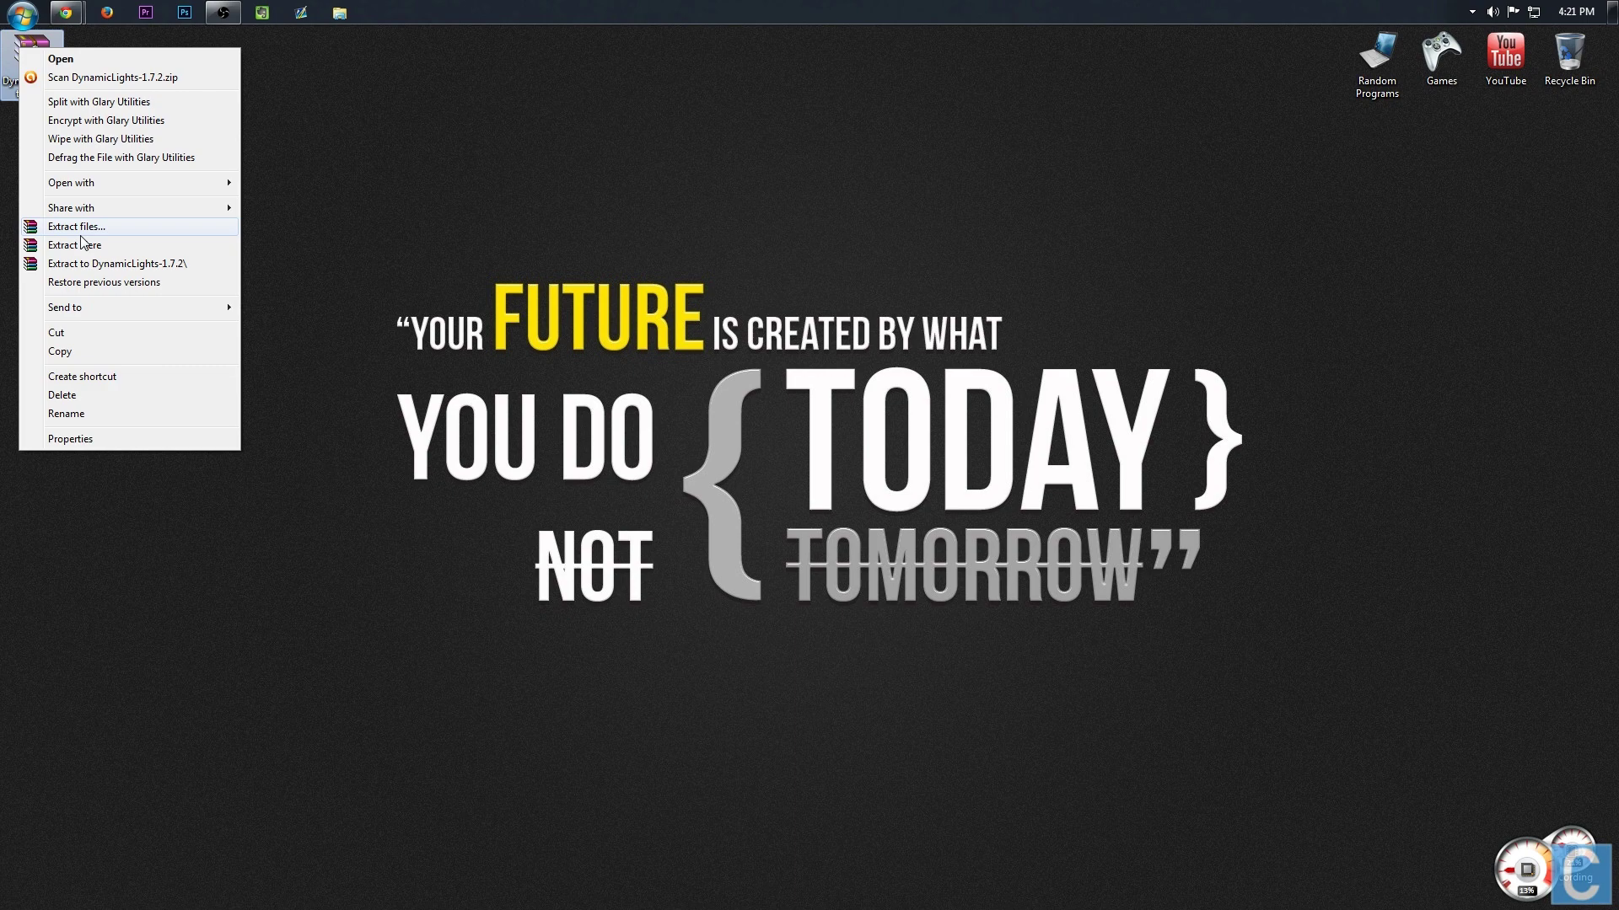
{"action": "mouse_move", "coordinate": [94, 210]}
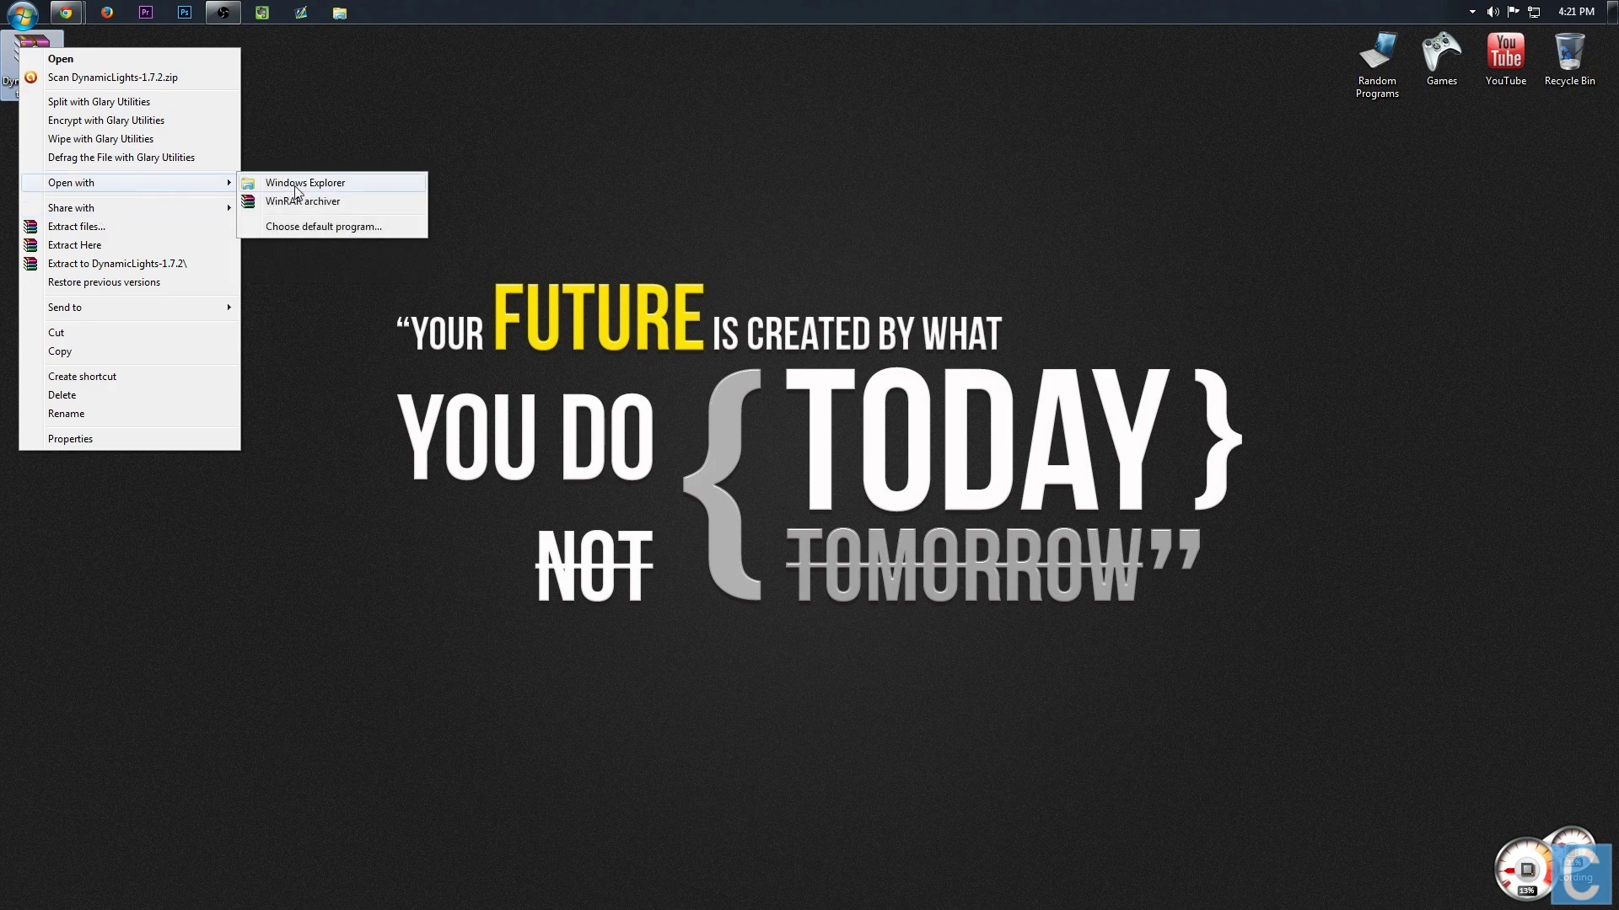
{"action": "left_click", "coordinate": [297, 183]}
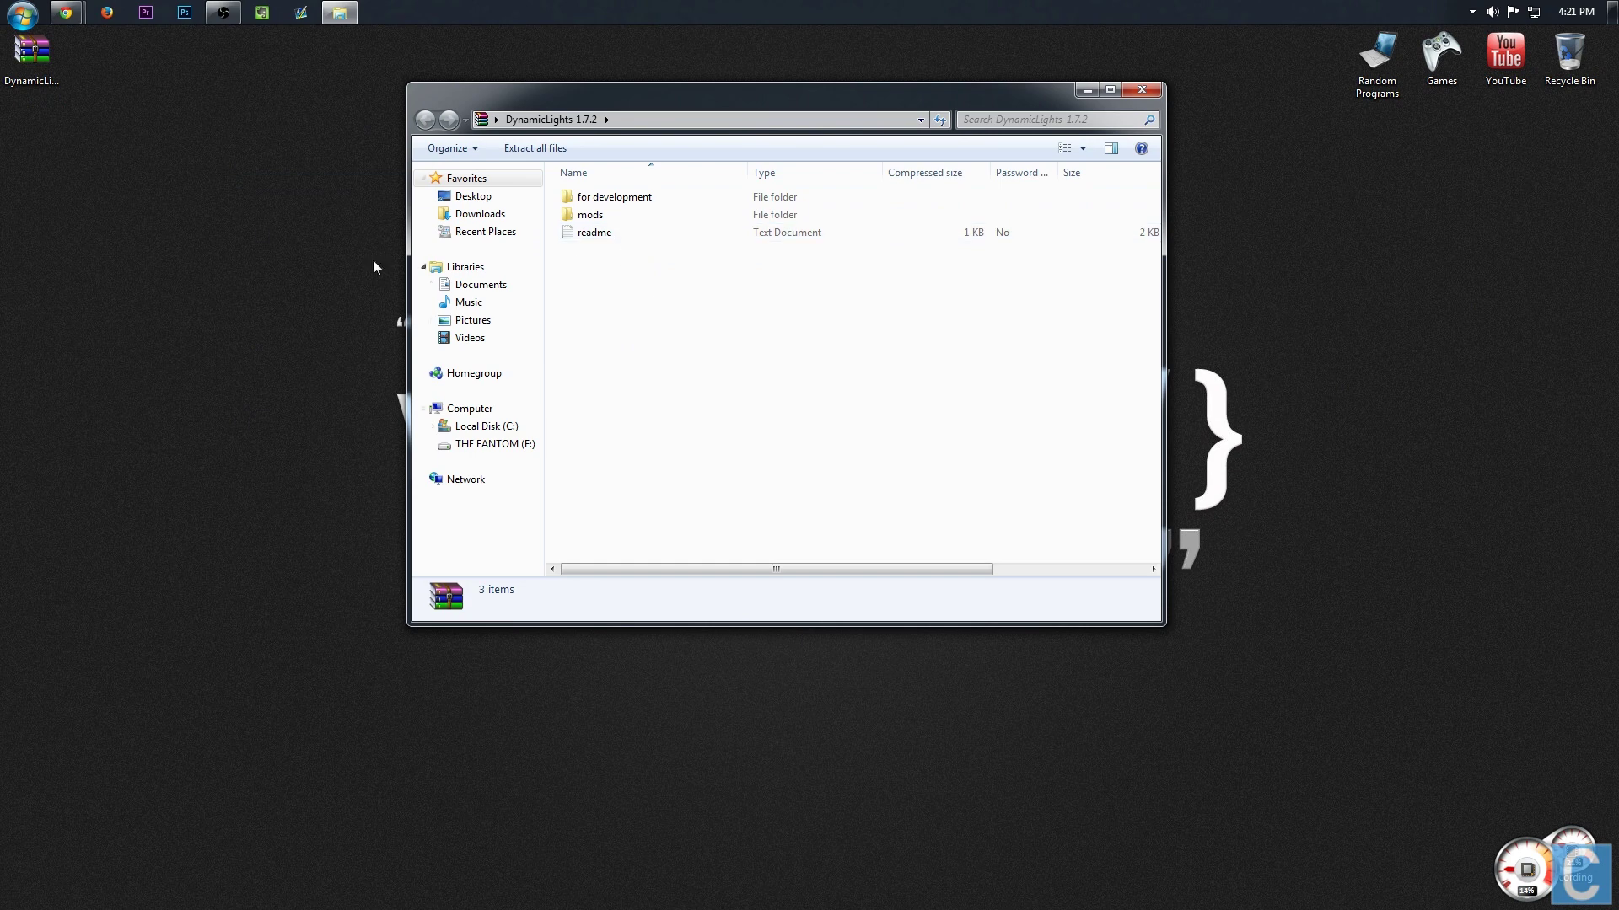
Extract the DynamicLights-1.7.2 archive to a DynamicLights-1.7.2 folder on the desktop, keeping the default extraction options
{"action": "left_click", "coordinate": [12, 62]}
{"action": "right_click", "coordinate": [12, 58]}
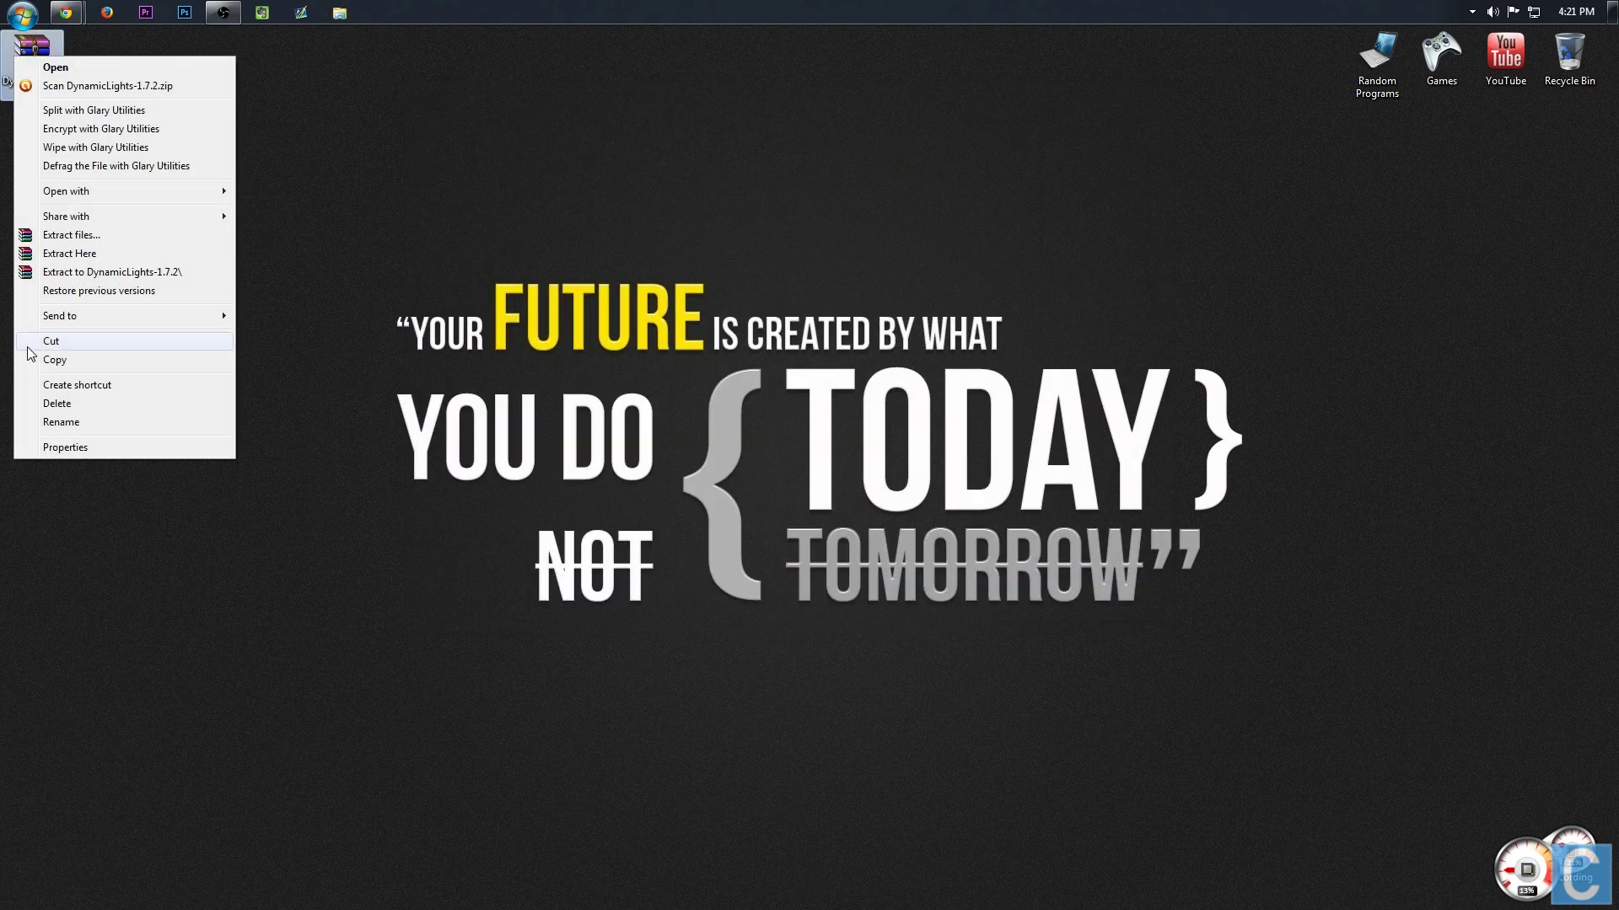
{"action": "left_click", "coordinate": [85, 236]}
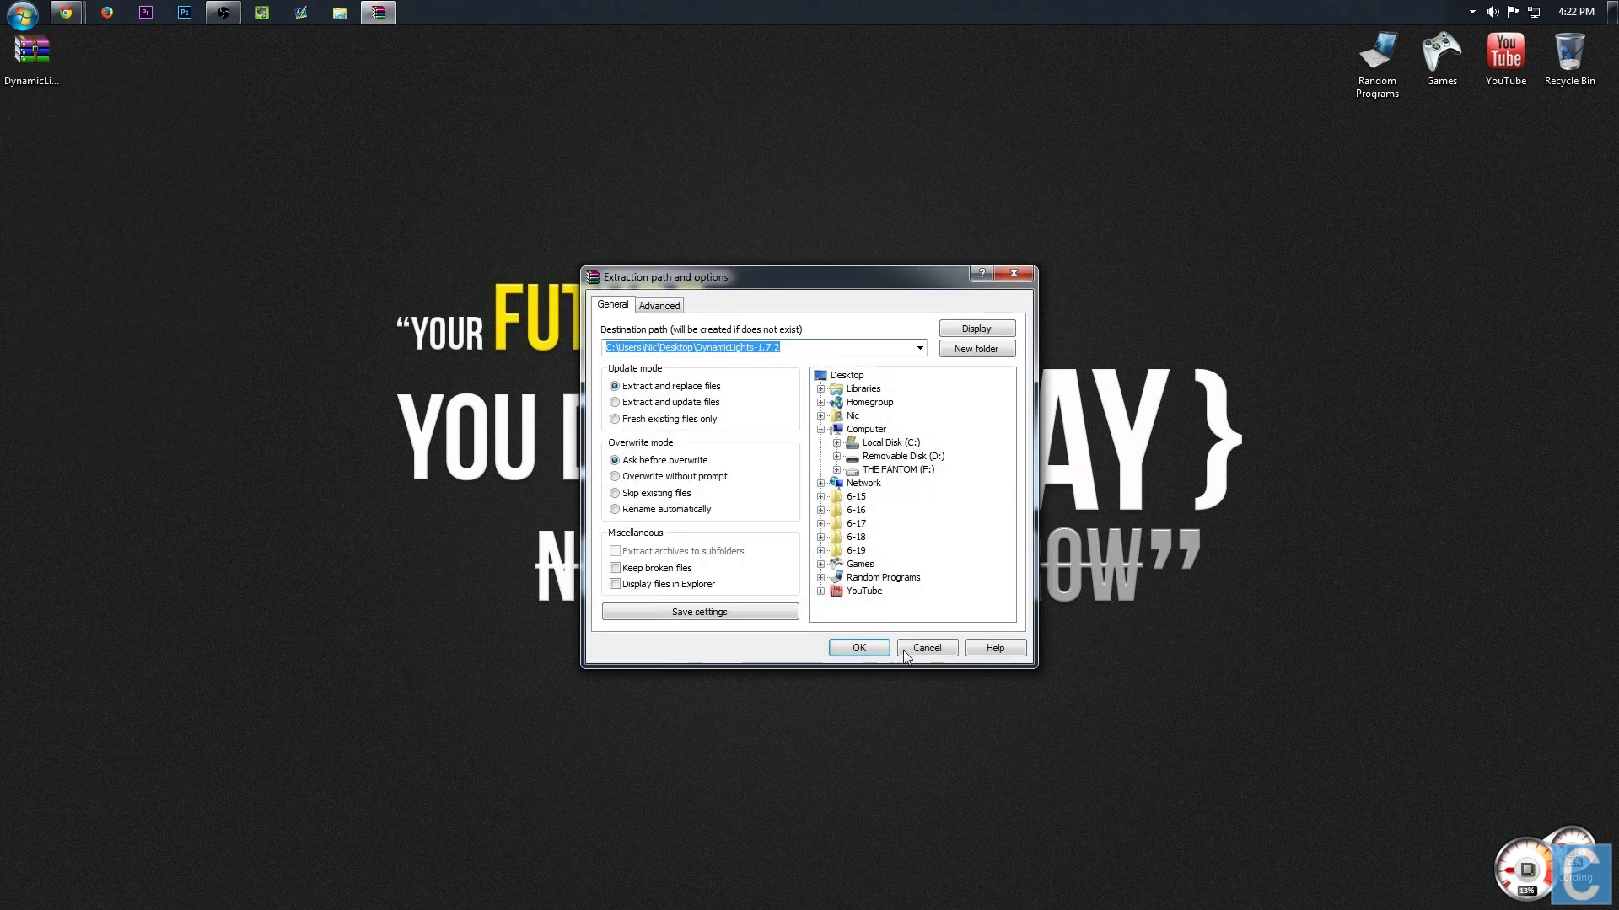
{"action": "left_click", "coordinate": [846, 655]}
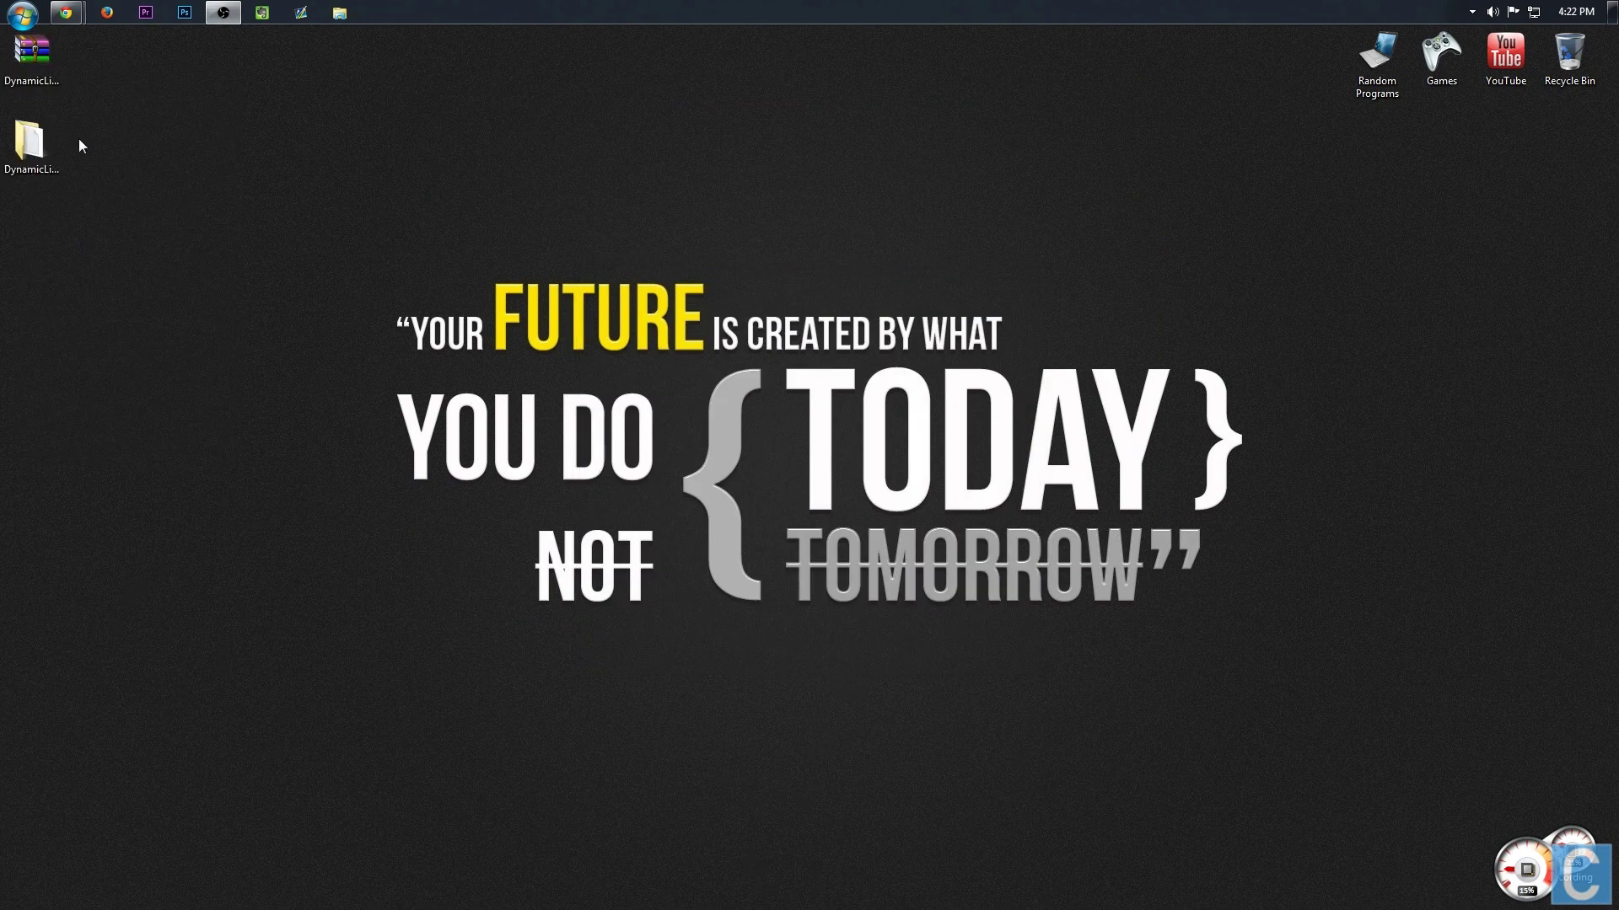
Move the DynamicLights-1.7.2 jar from the extracted folder's mods subfolder to the desktop and close the folder window
{"action": "left_click", "coordinate": [38, 156]}
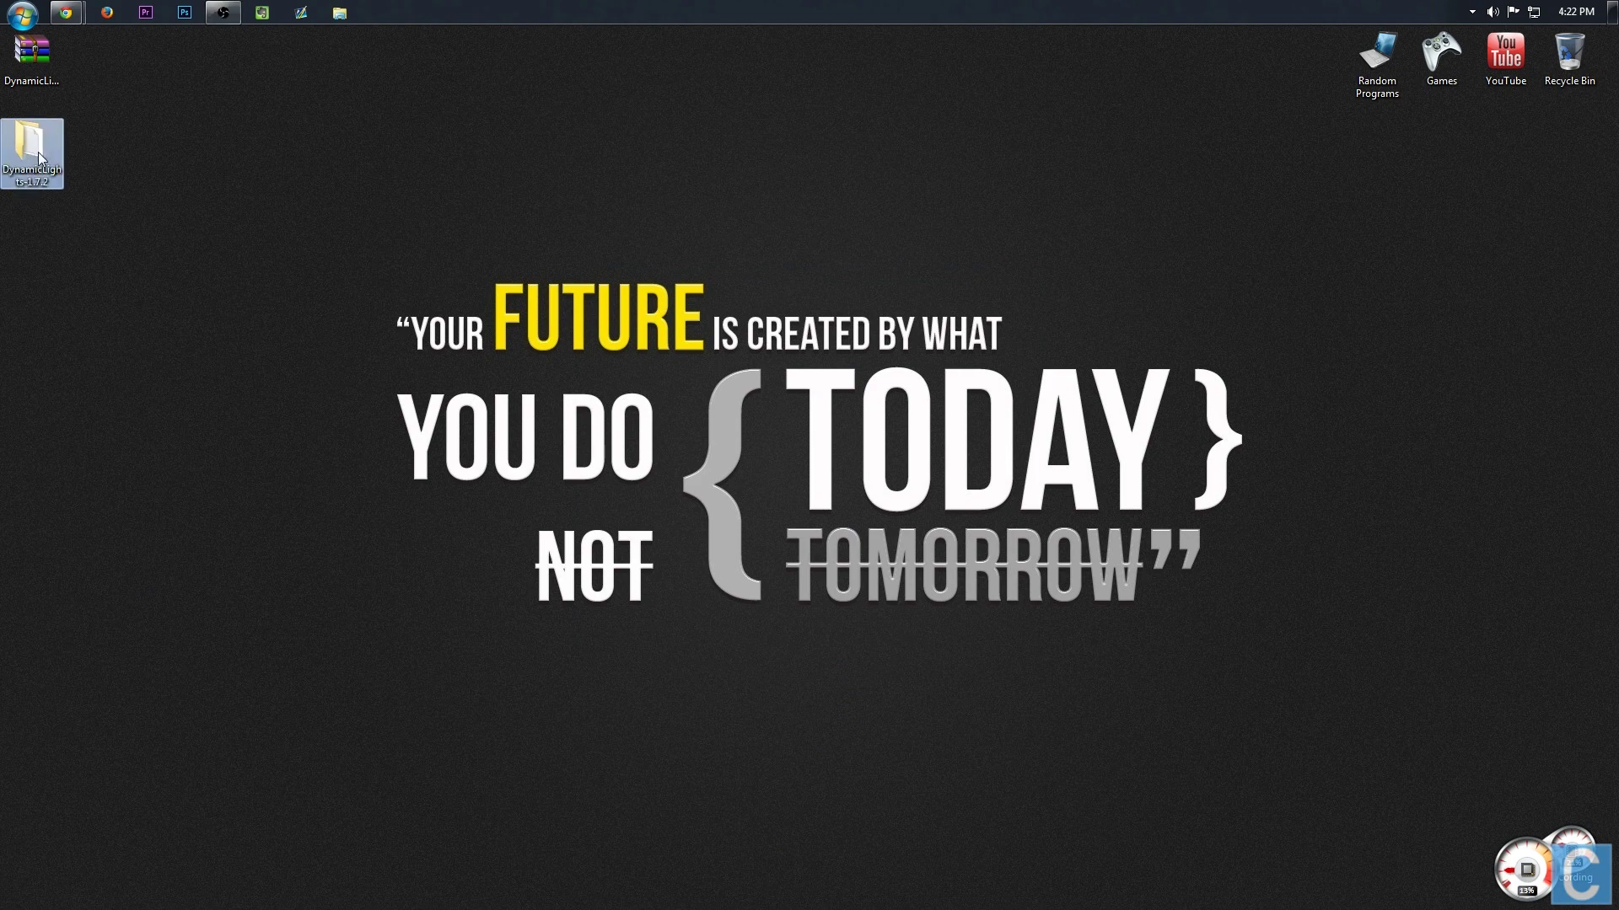
{"action": "double_click", "coordinate": [39, 156]}
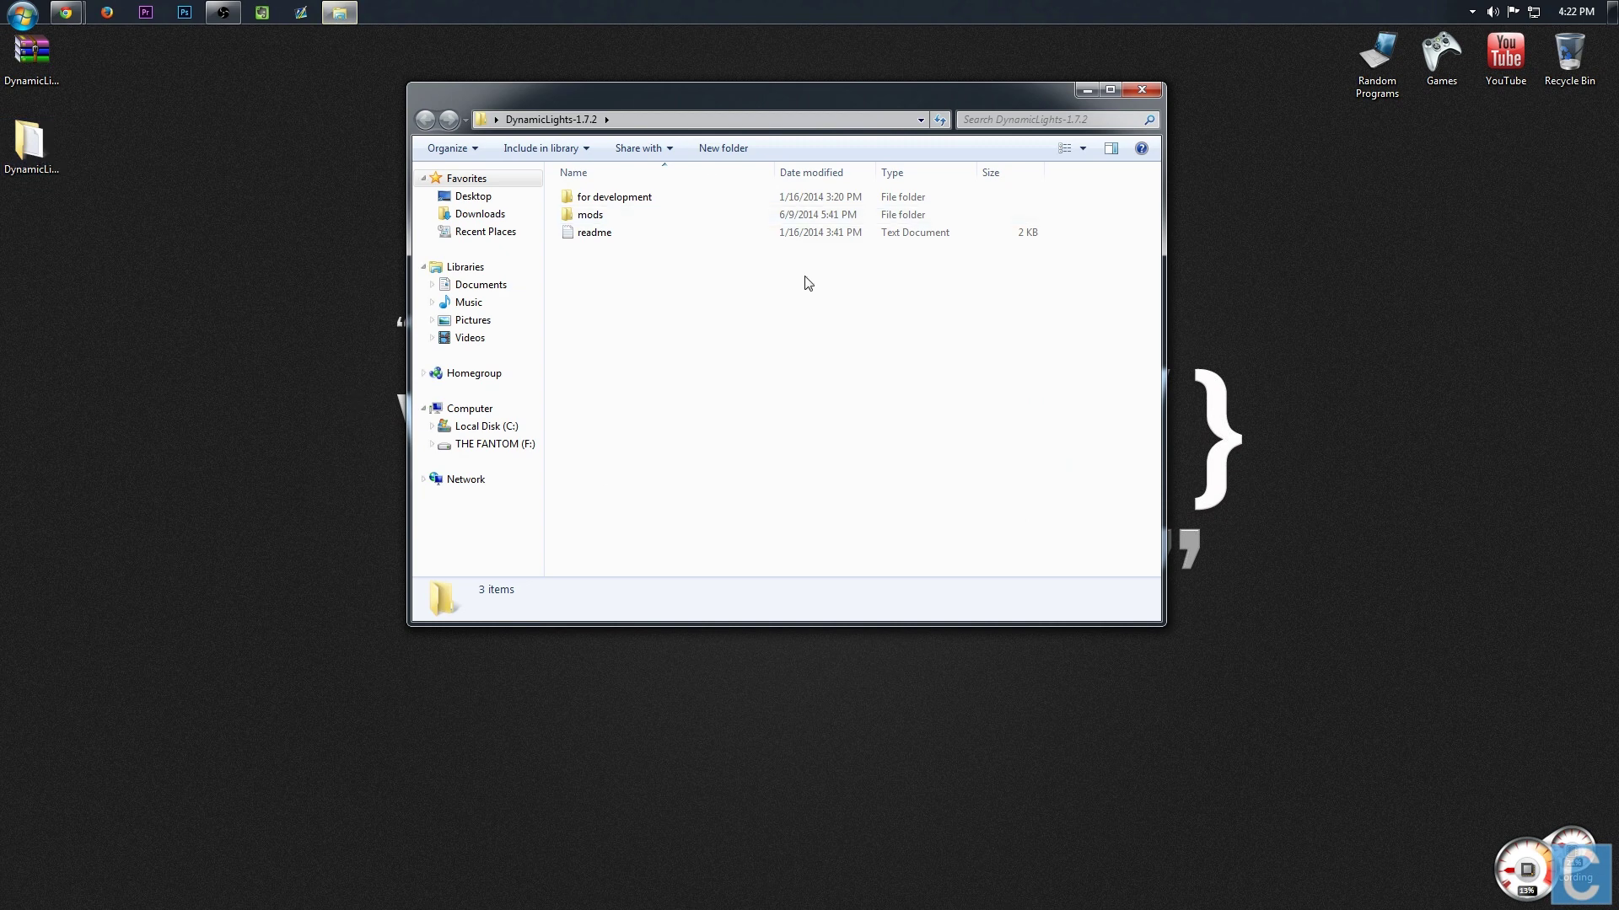
{"action": "double_click", "coordinate": [594, 216]}
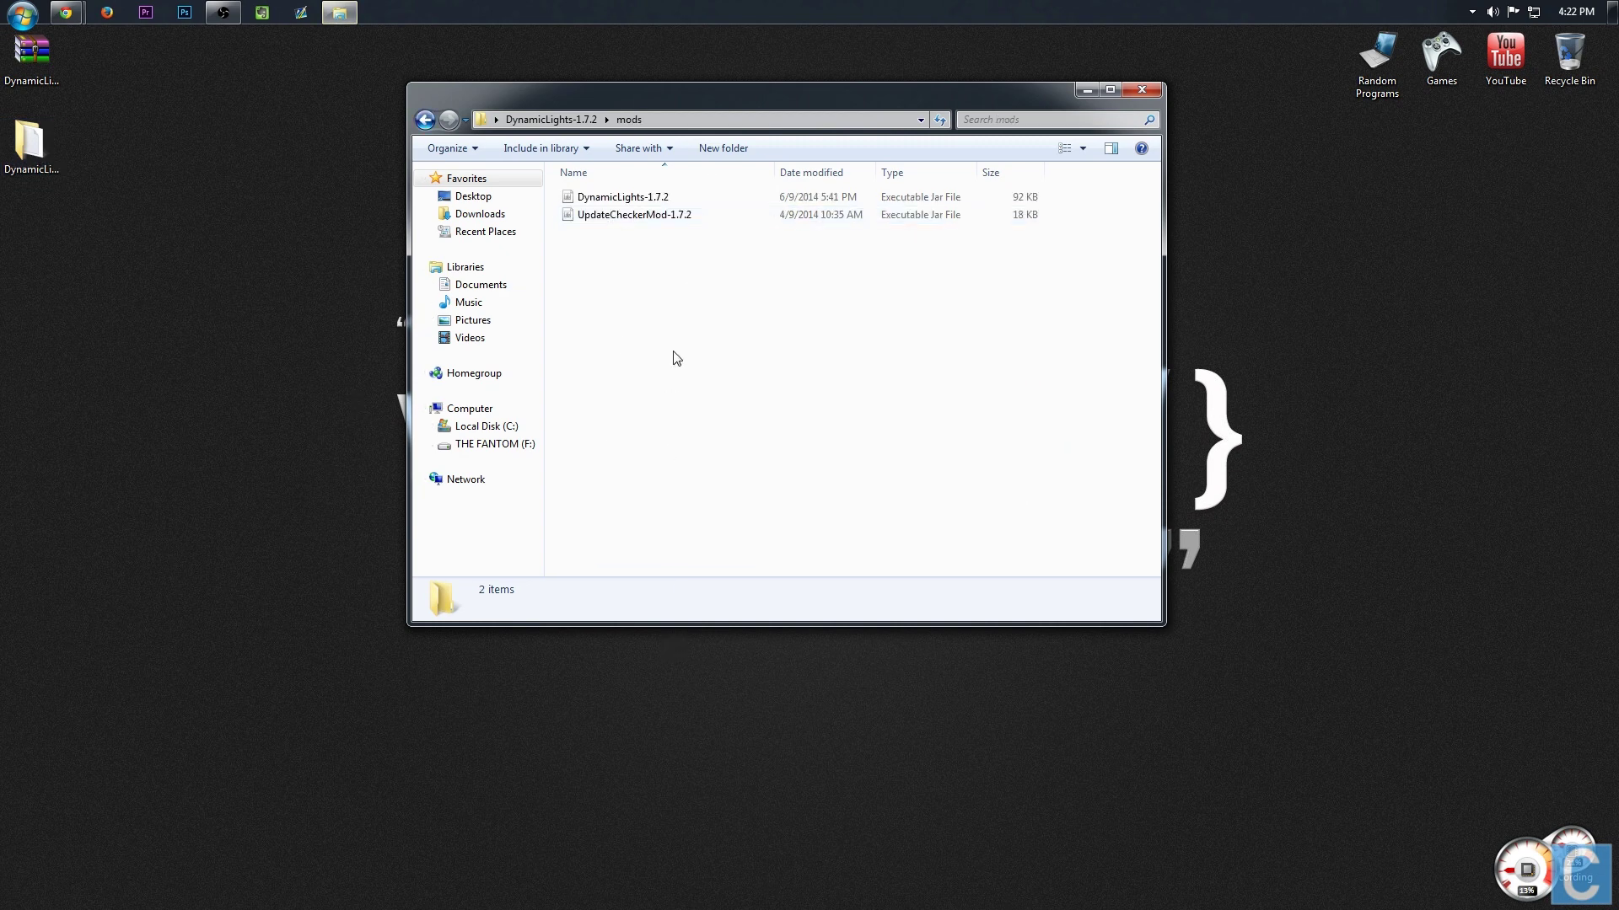
{"action": "left_click", "coordinate": [659, 196]}
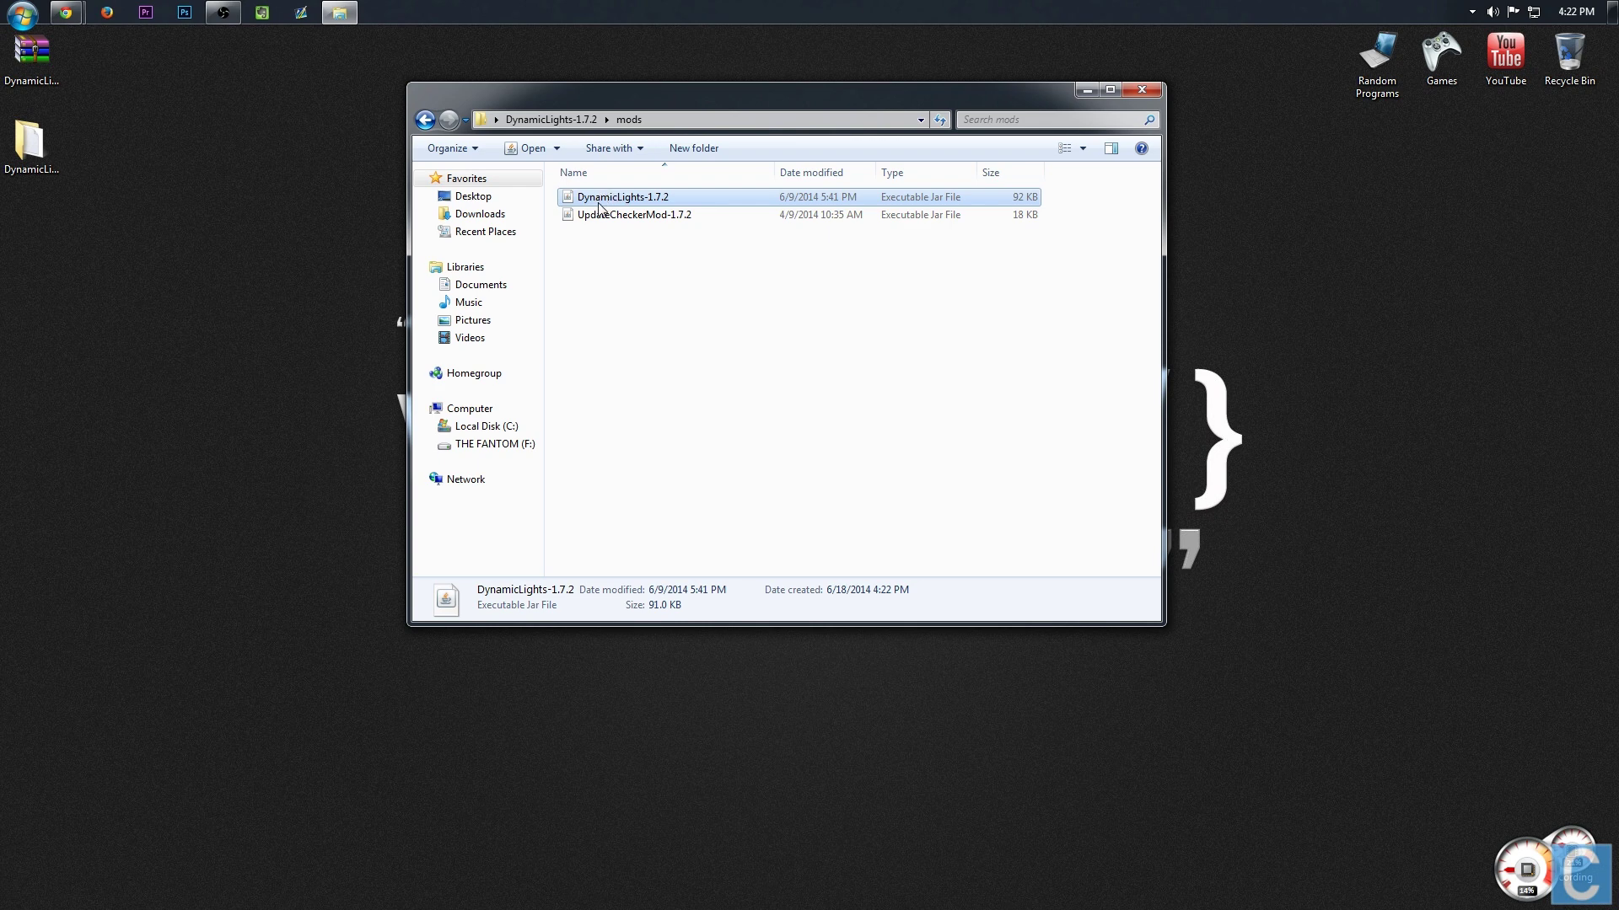
{"action": "left_click_drag", "start_coordinate": [401, 287], "coordinate": [53, 285]}
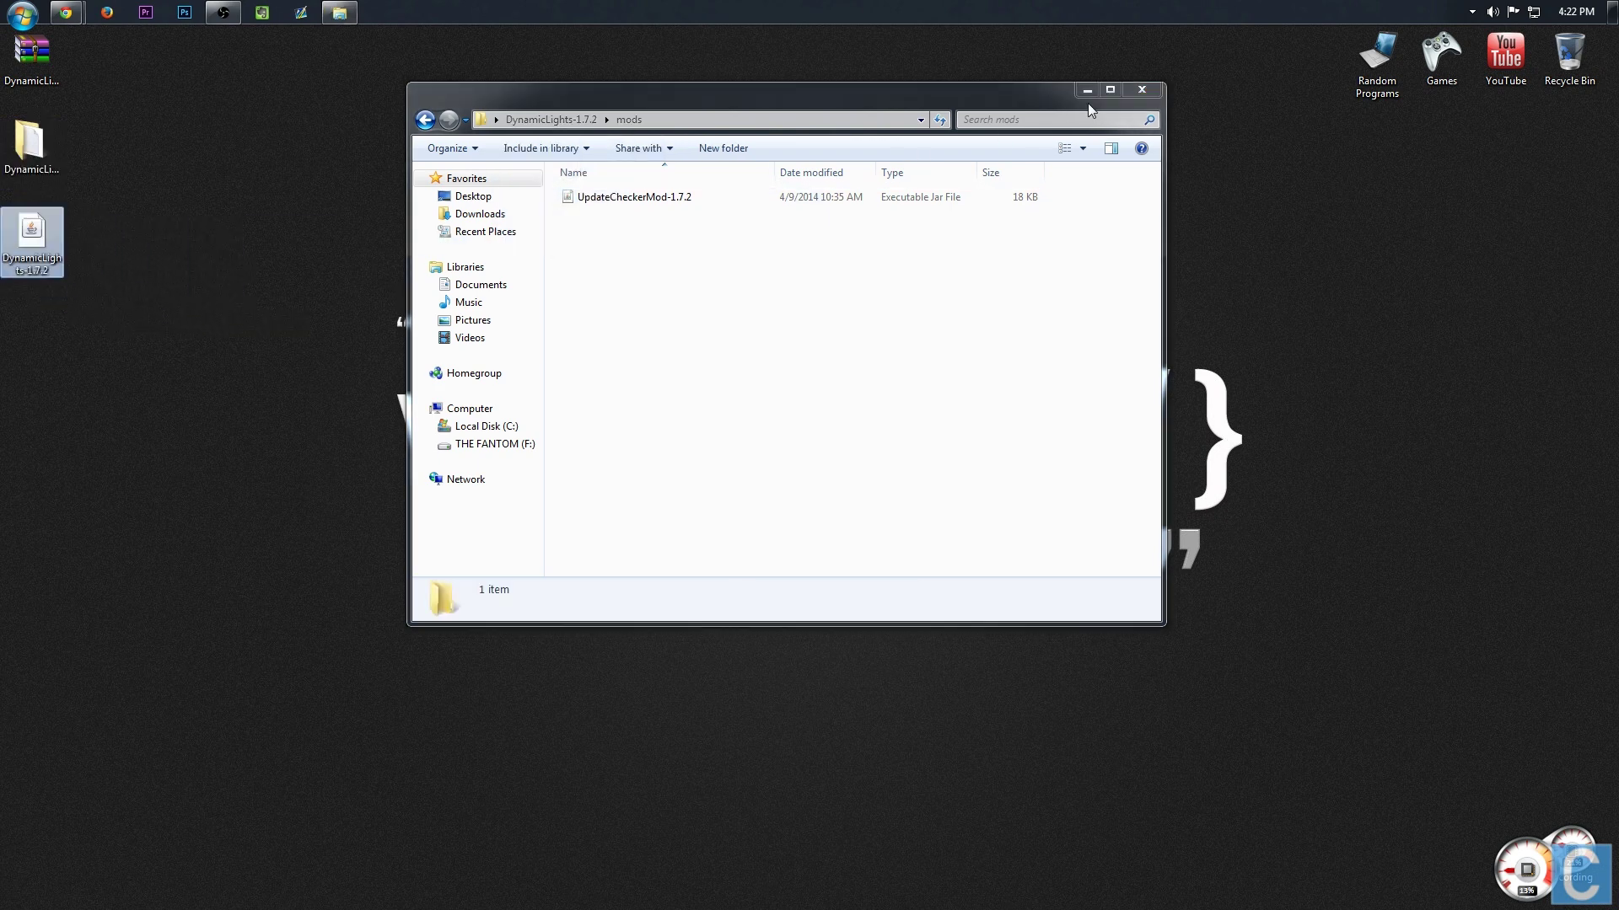
{"action": "left_click", "coordinate": [1131, 96]}
Delete the DynamicLights-1.7.2 archive and extracted folder, and place the remaining jar at the desktop's upper corner
{"action": "left_click_drag", "start_coordinate": [175, 164], "coordinate": [1568, 57]}
{"action": "left_click_drag", "start_coordinate": [32, 234], "coordinate": [46, 82]}
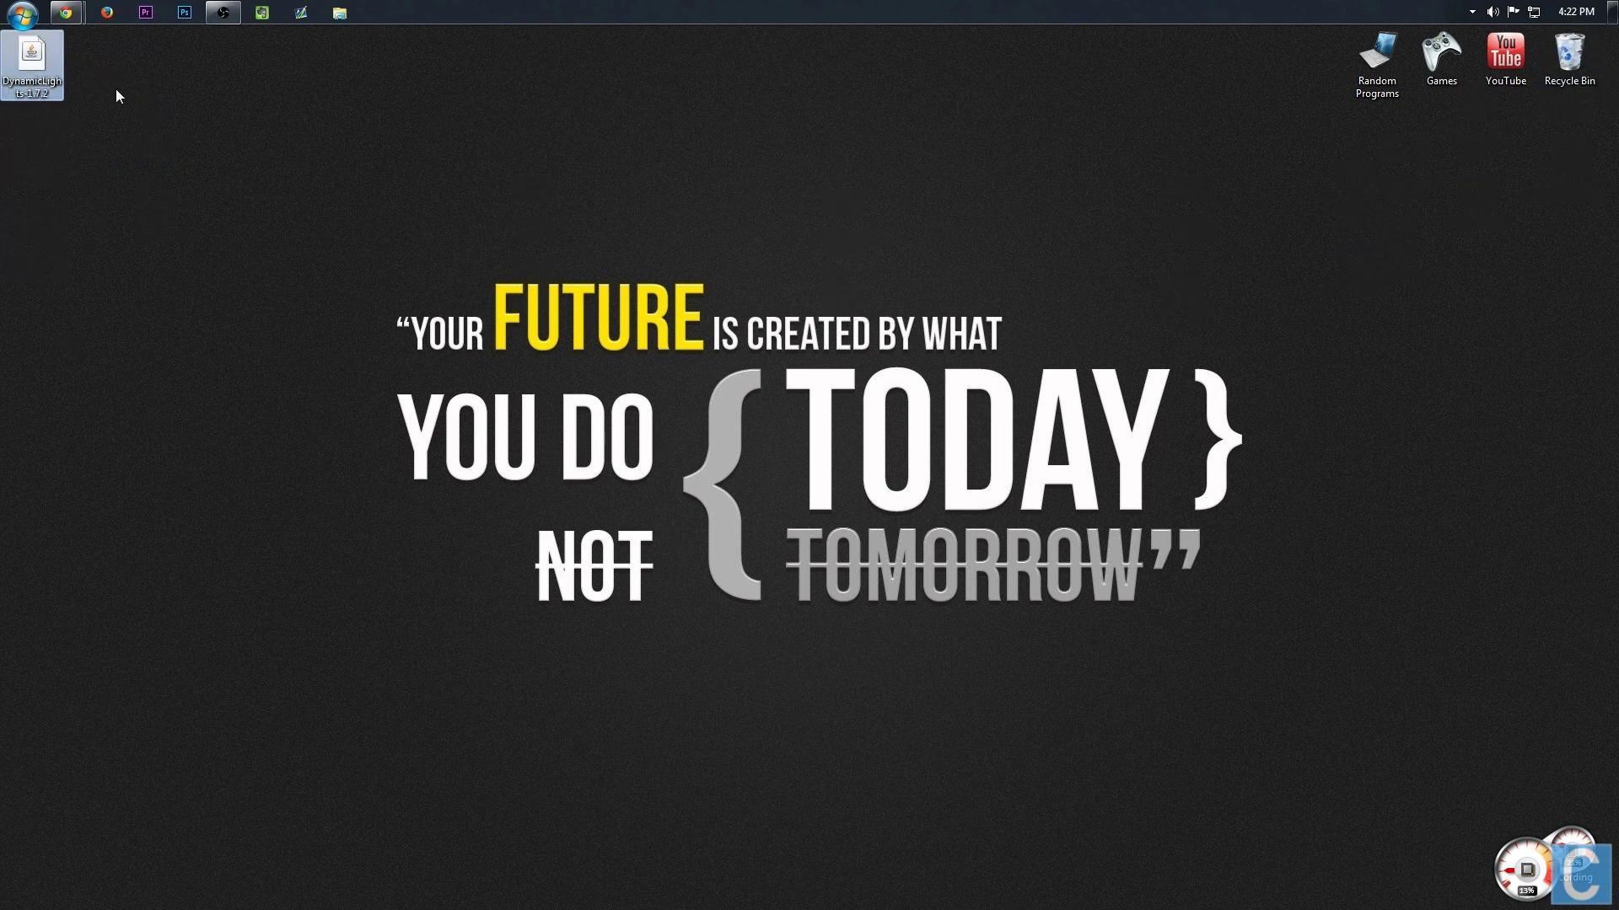
{"action": "left_click", "coordinate": [129, 150]}
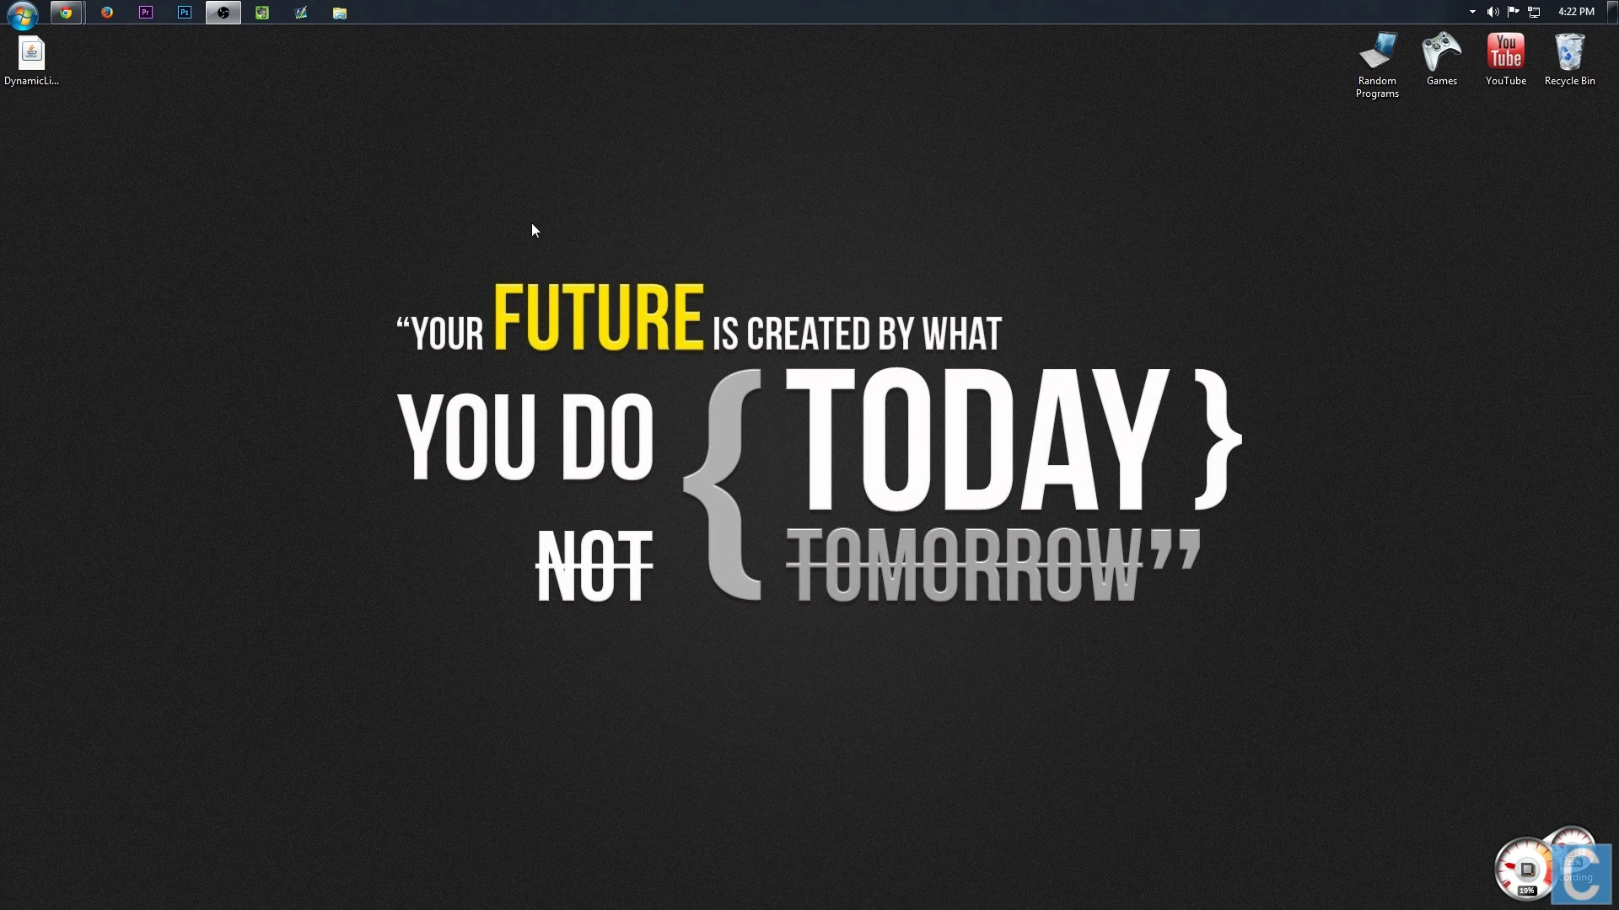
{"action": "mouse_move", "coordinate": [69, 12]}
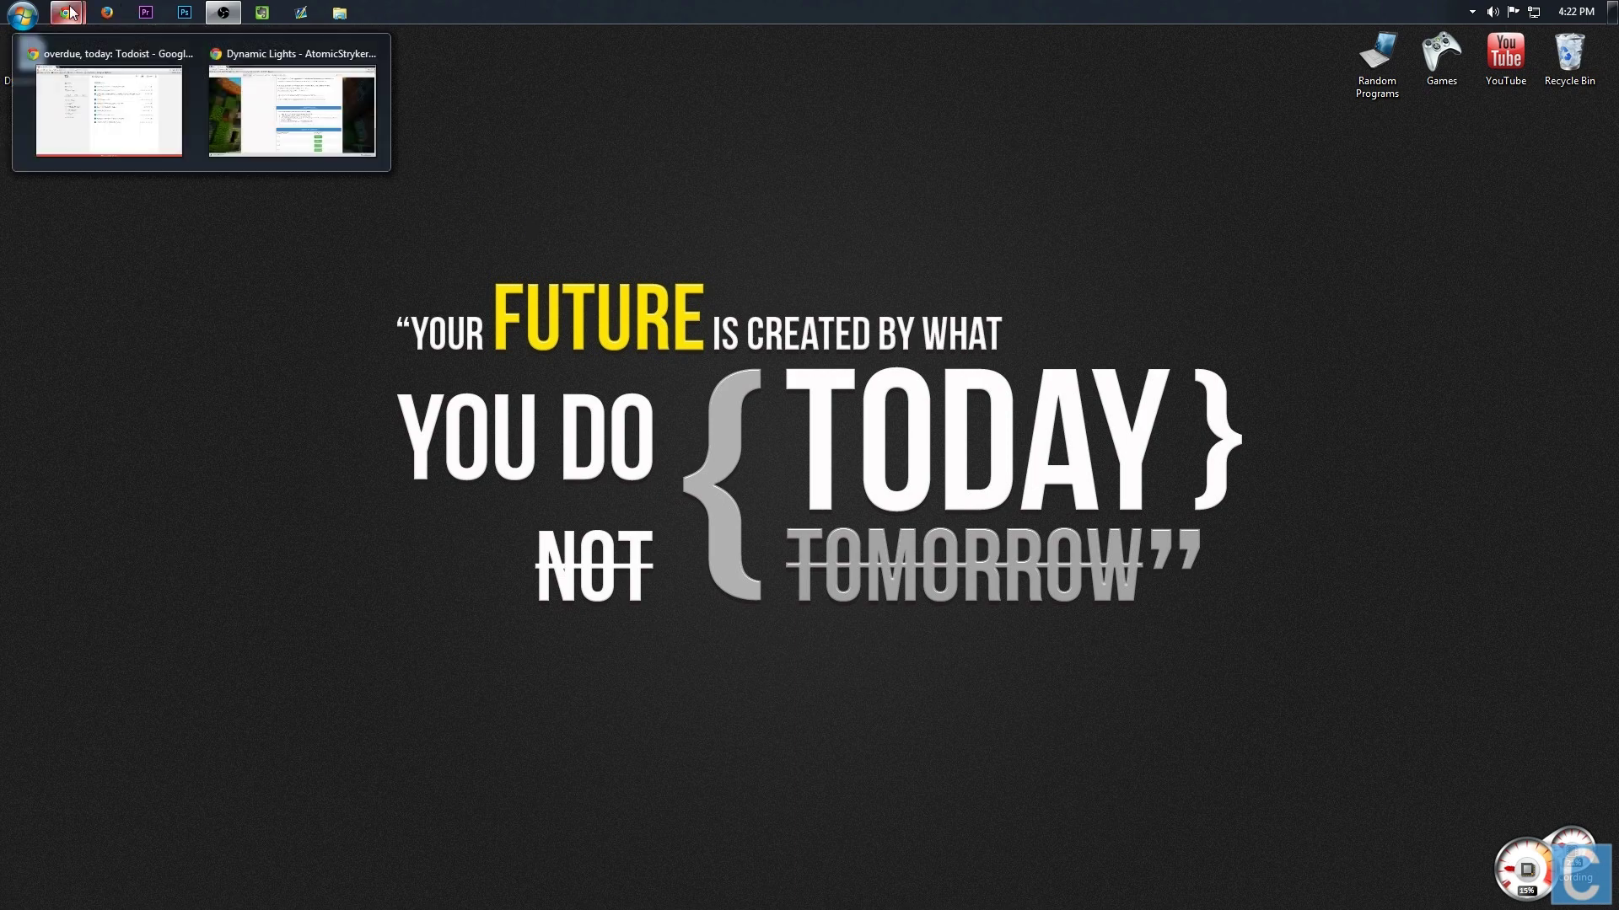
{"action": "left_click", "coordinate": [236, 84]}
{"action": "left_click", "coordinate": [192, 56]}
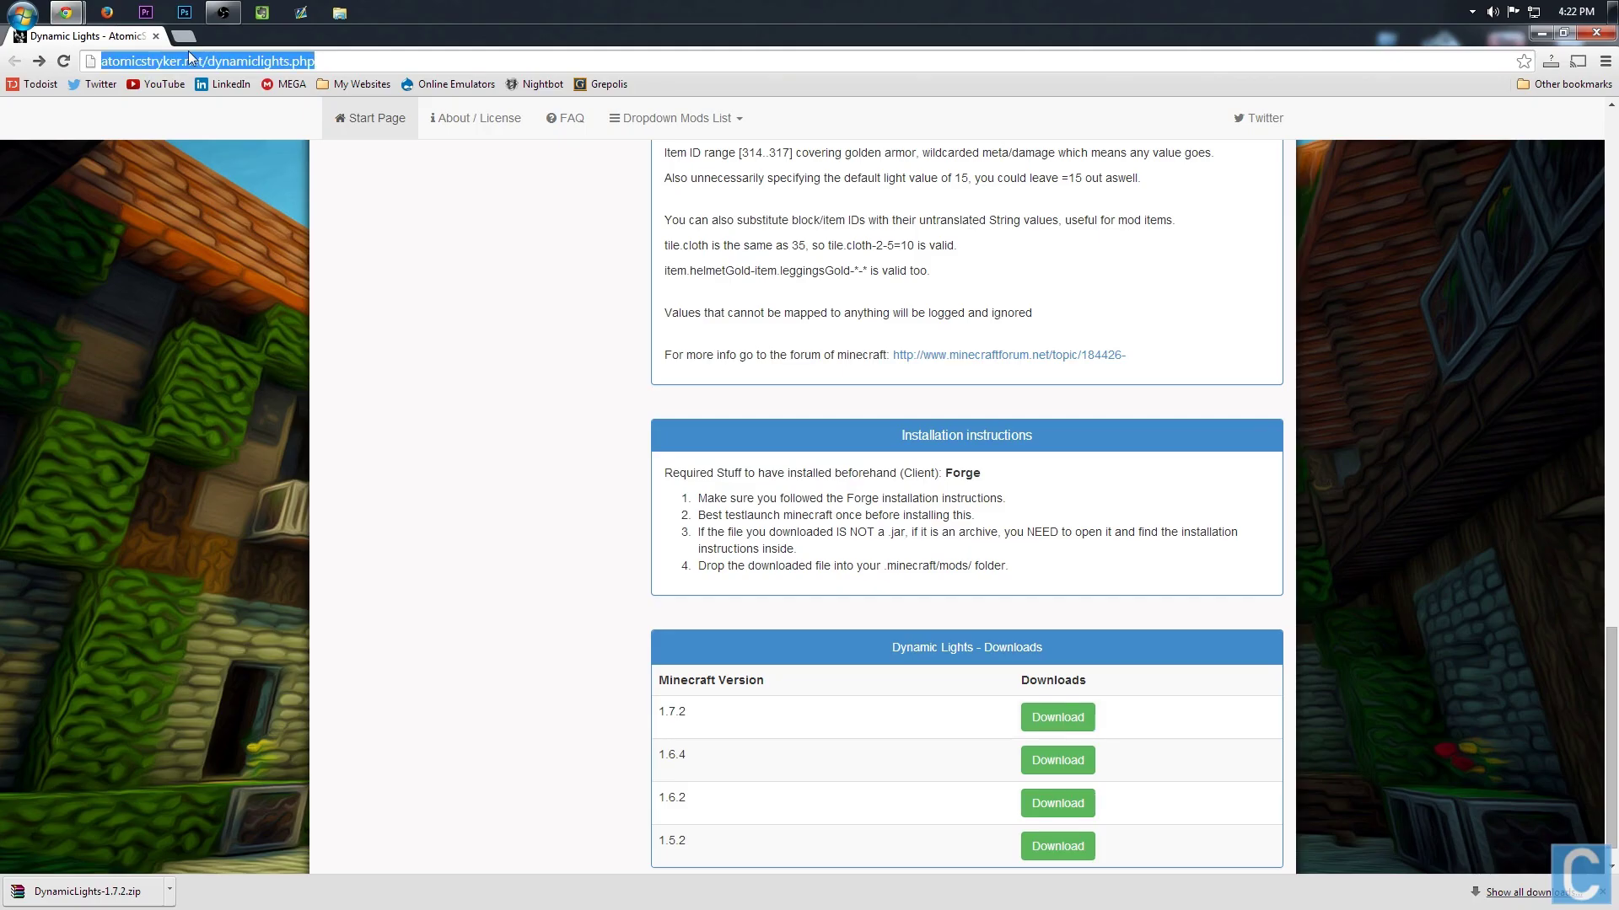
{"action": "type", "text": "minecr"}
{"action": "key", "text": "Down"}
{"action": "key", "text": "Down"}
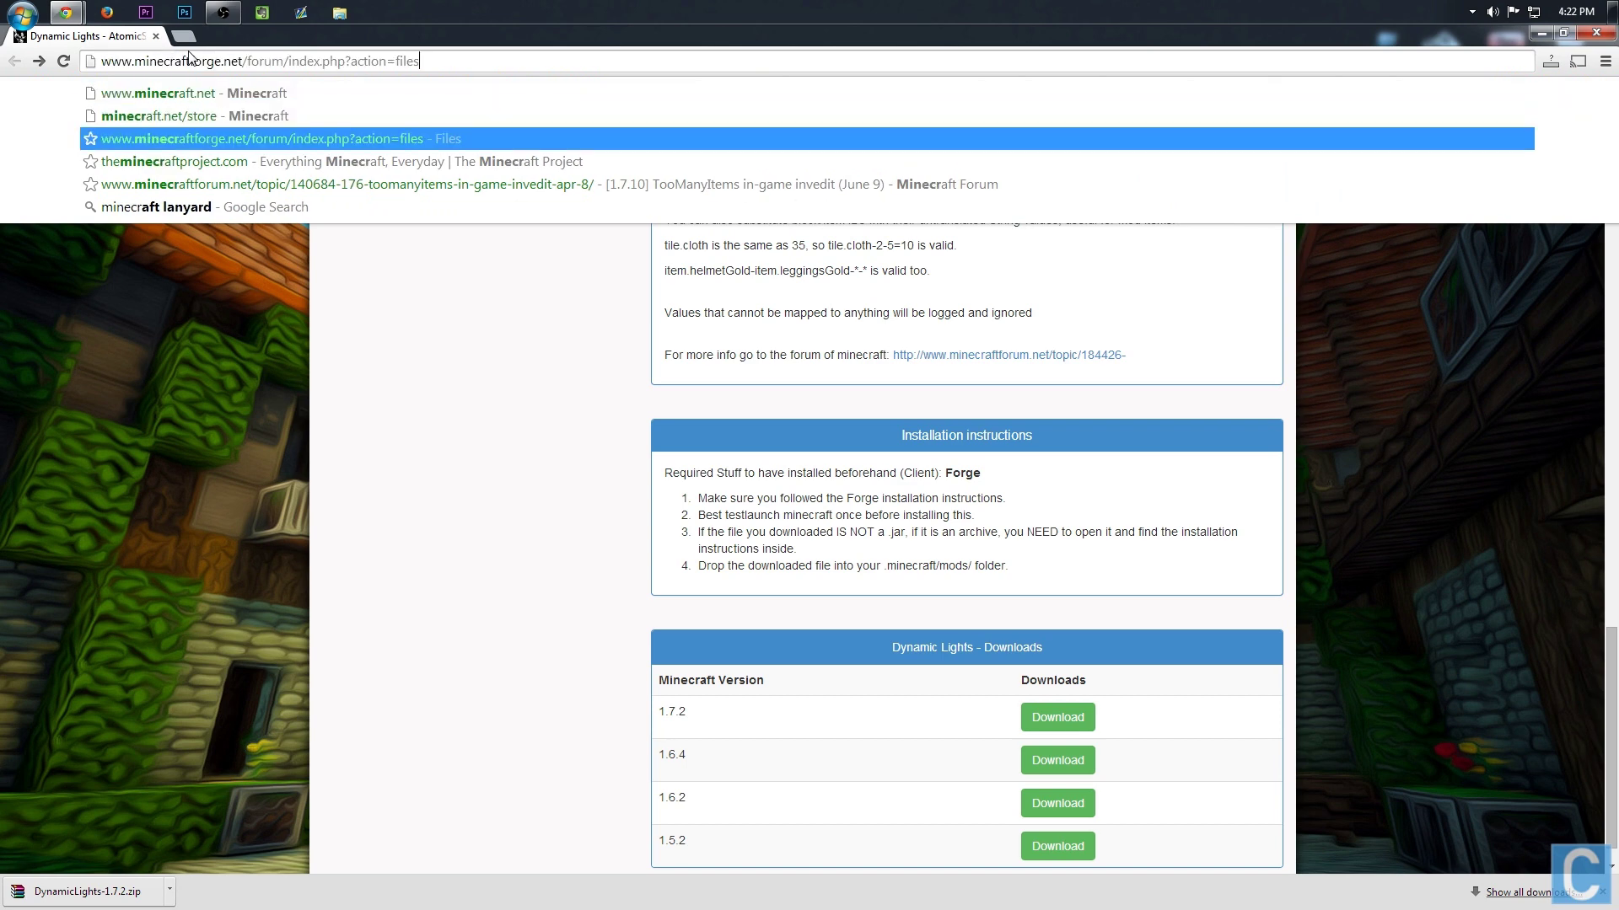
{"action": "key", "text": "Return"}
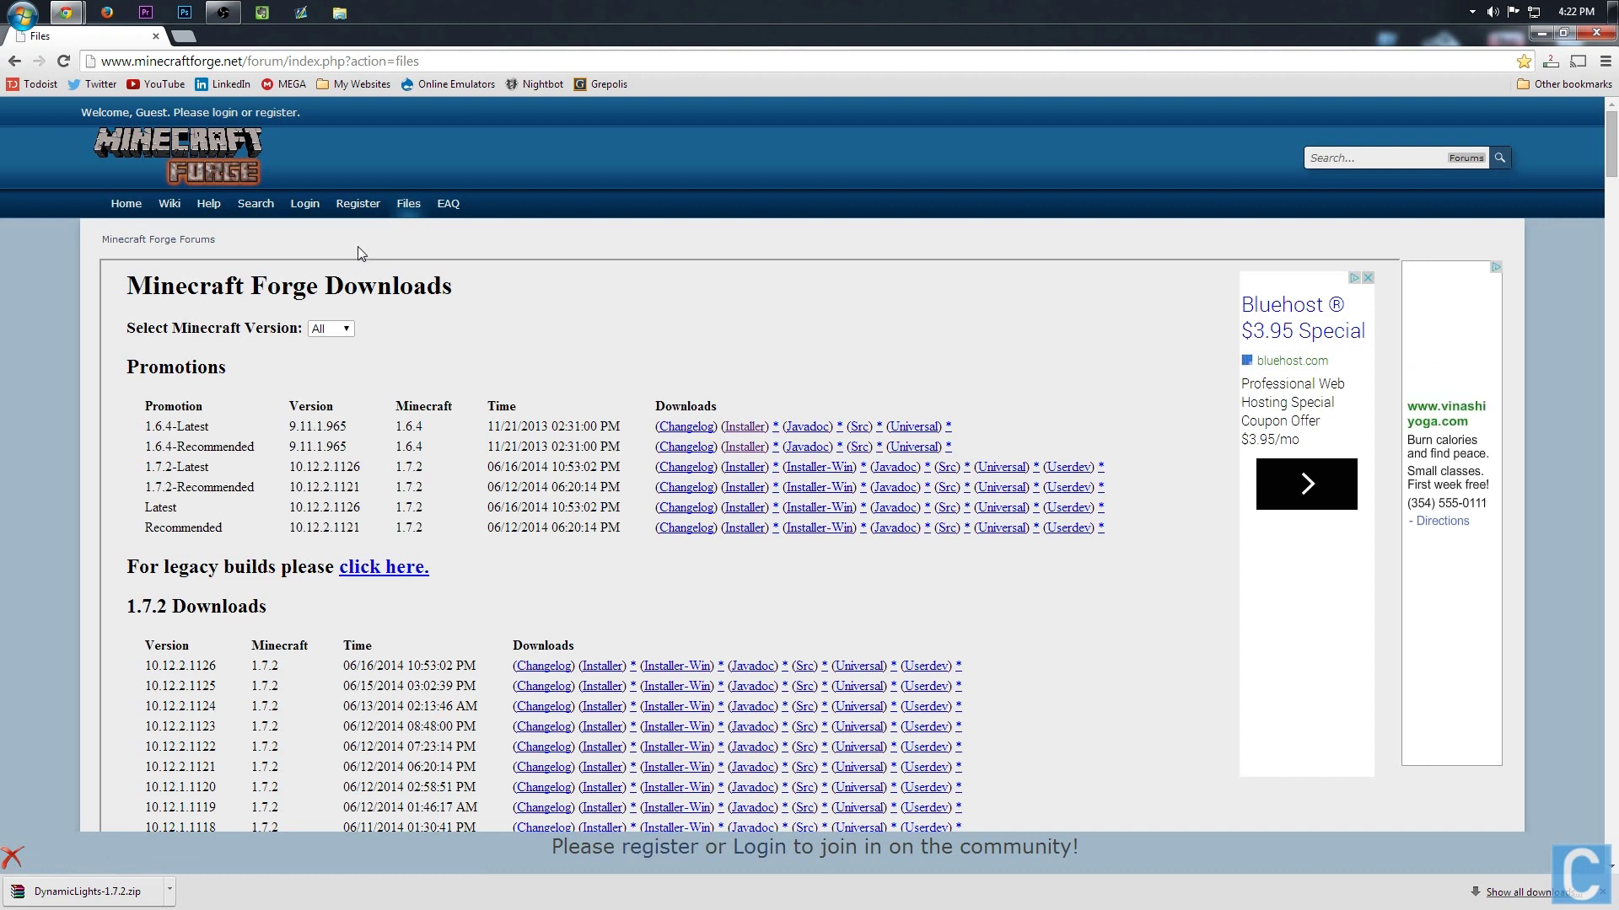
Download the 1.7.2-Recommended Forge installer, version 10.12.2.1121, skipping the ad page and keeping the flagged jar file
{"action": "left_click_drag", "start_coordinate": [145, 494], "coordinate": [638, 488]}
{"action": "left_click", "coordinate": [154, 493]}
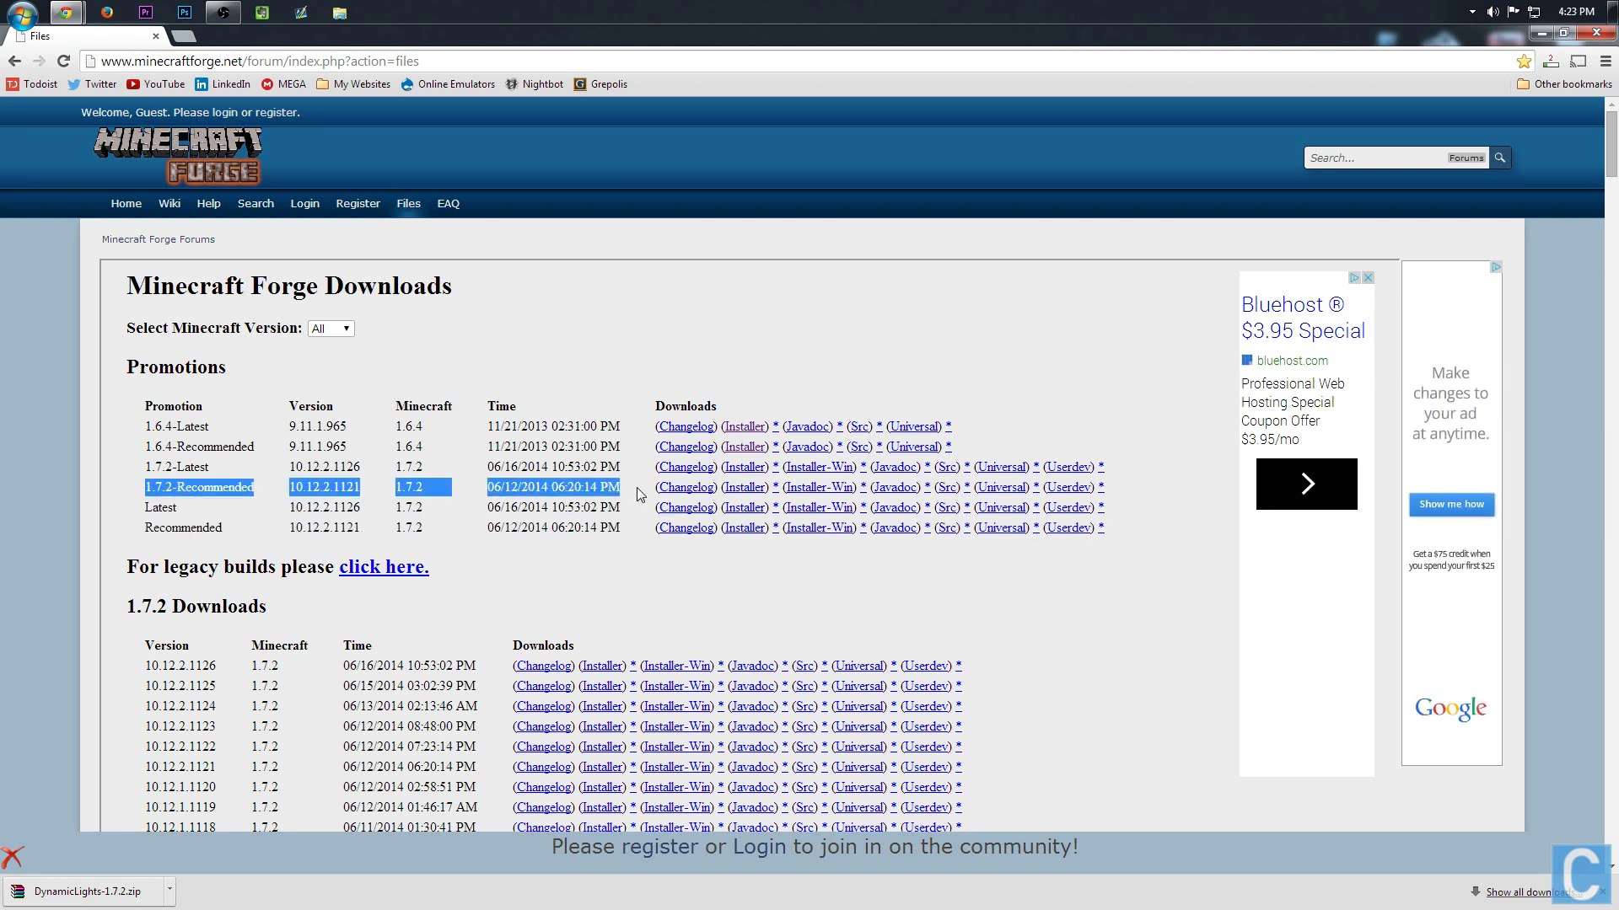
{"action": "left_click", "coordinate": [648, 492]}
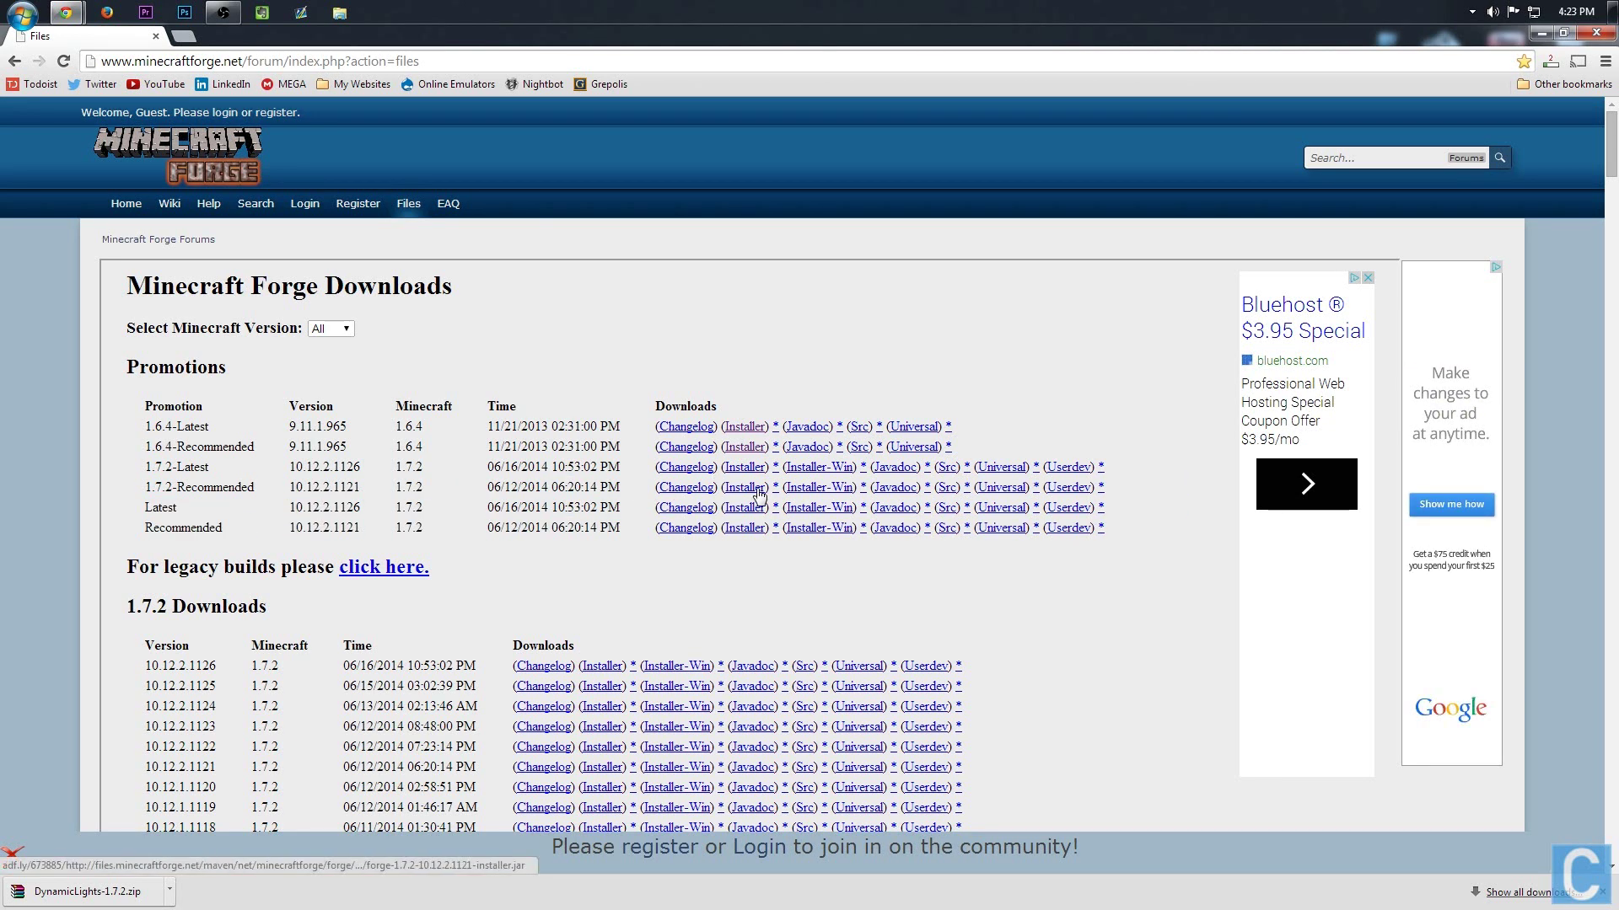
{"action": "left_click", "coordinate": [749, 489]}
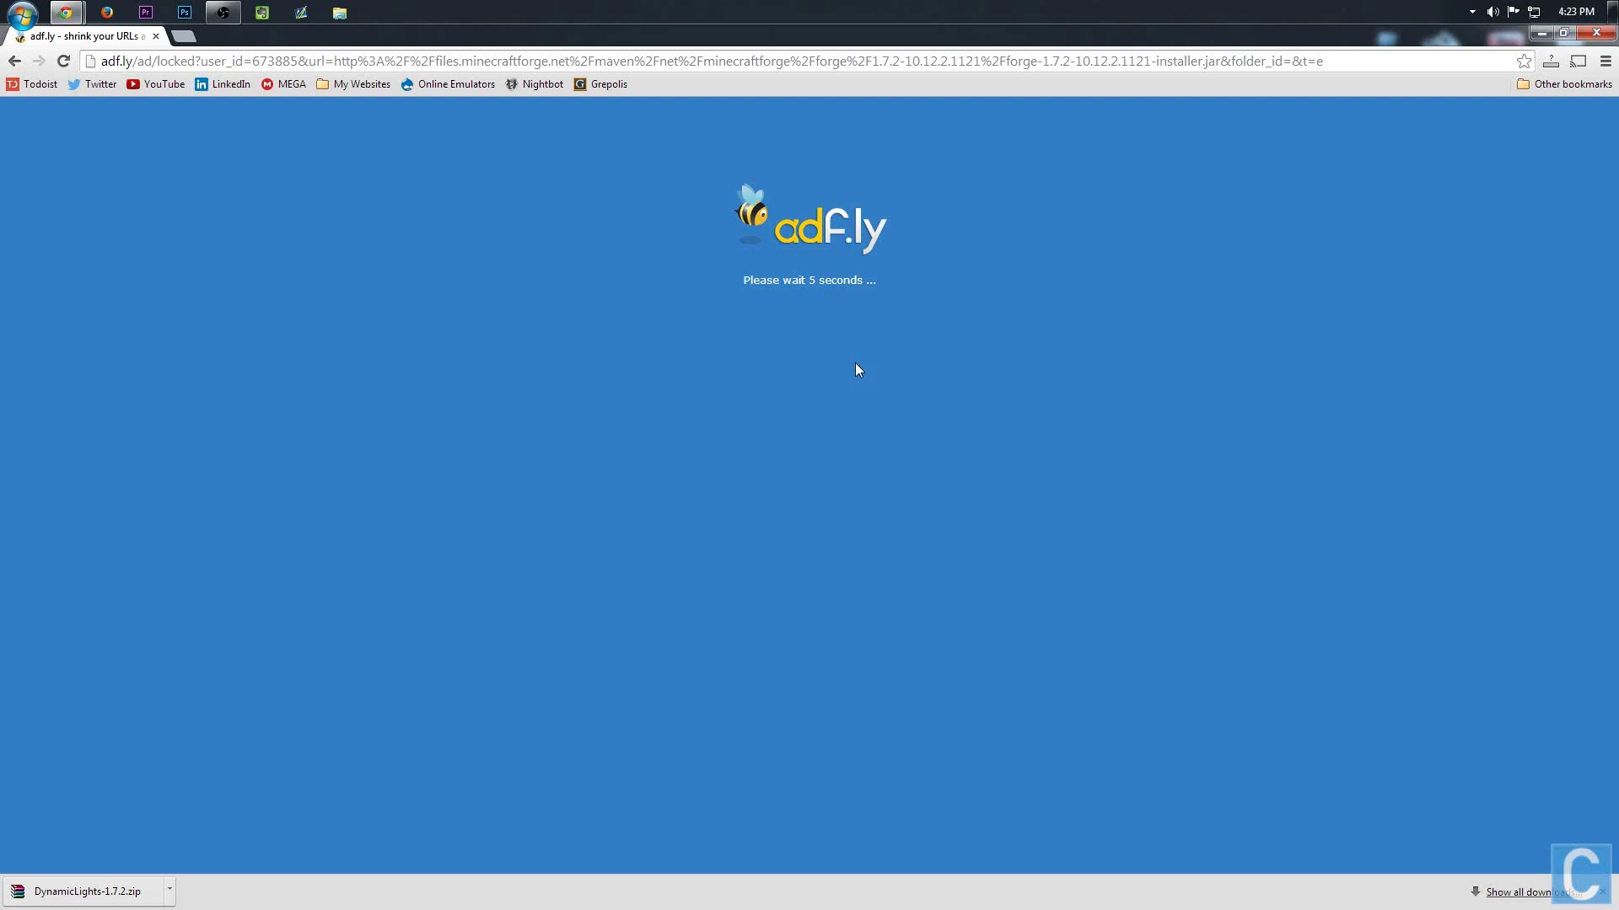
{"action": "left_click", "coordinate": [813, 280]}
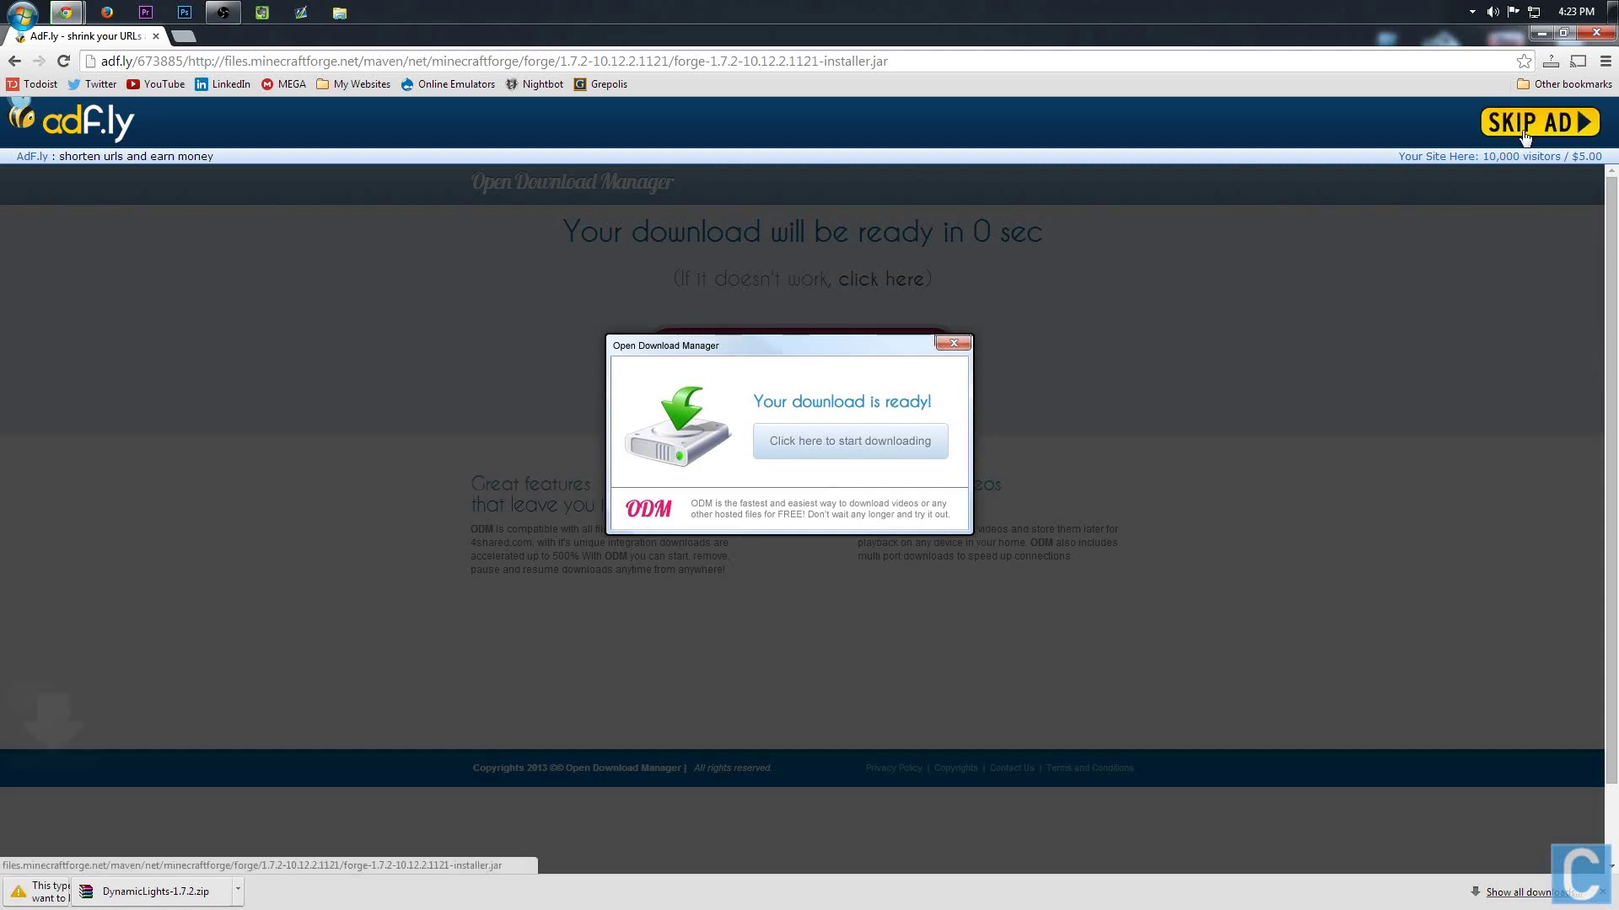
{"action": "left_click", "coordinate": [308, 892]}
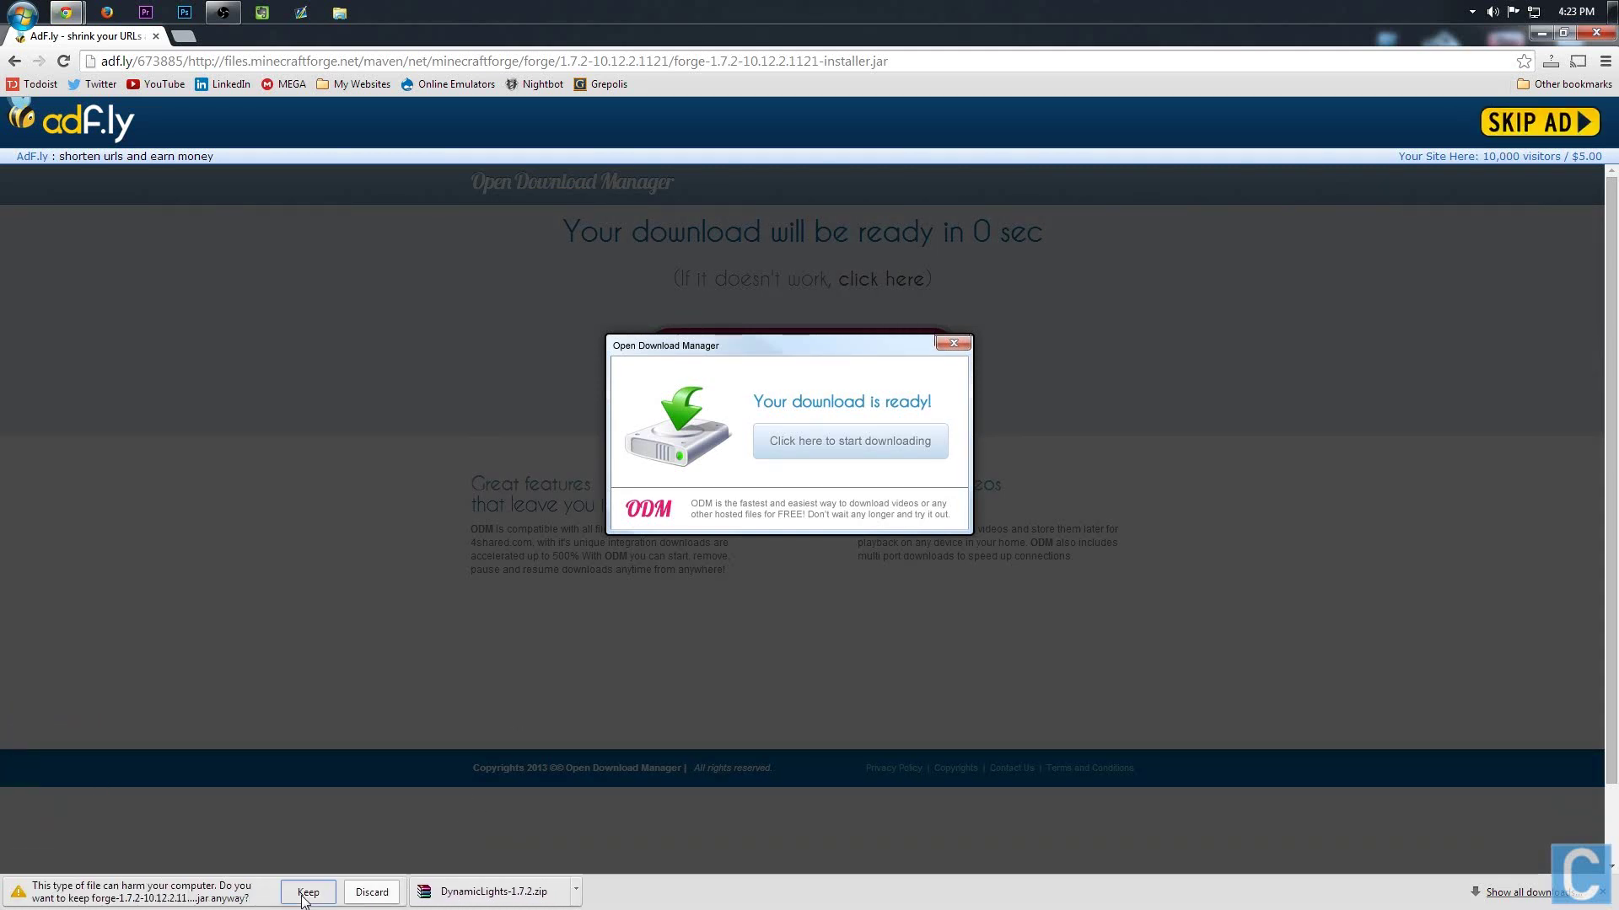
Run the downloaded Forge installer with Java, install the client in the default .minecraft folder, and move the installer jar to the Recycle Bin
{"action": "left_click", "coordinate": [1542, 33]}
{"action": "left_click", "coordinate": [38, 164]}
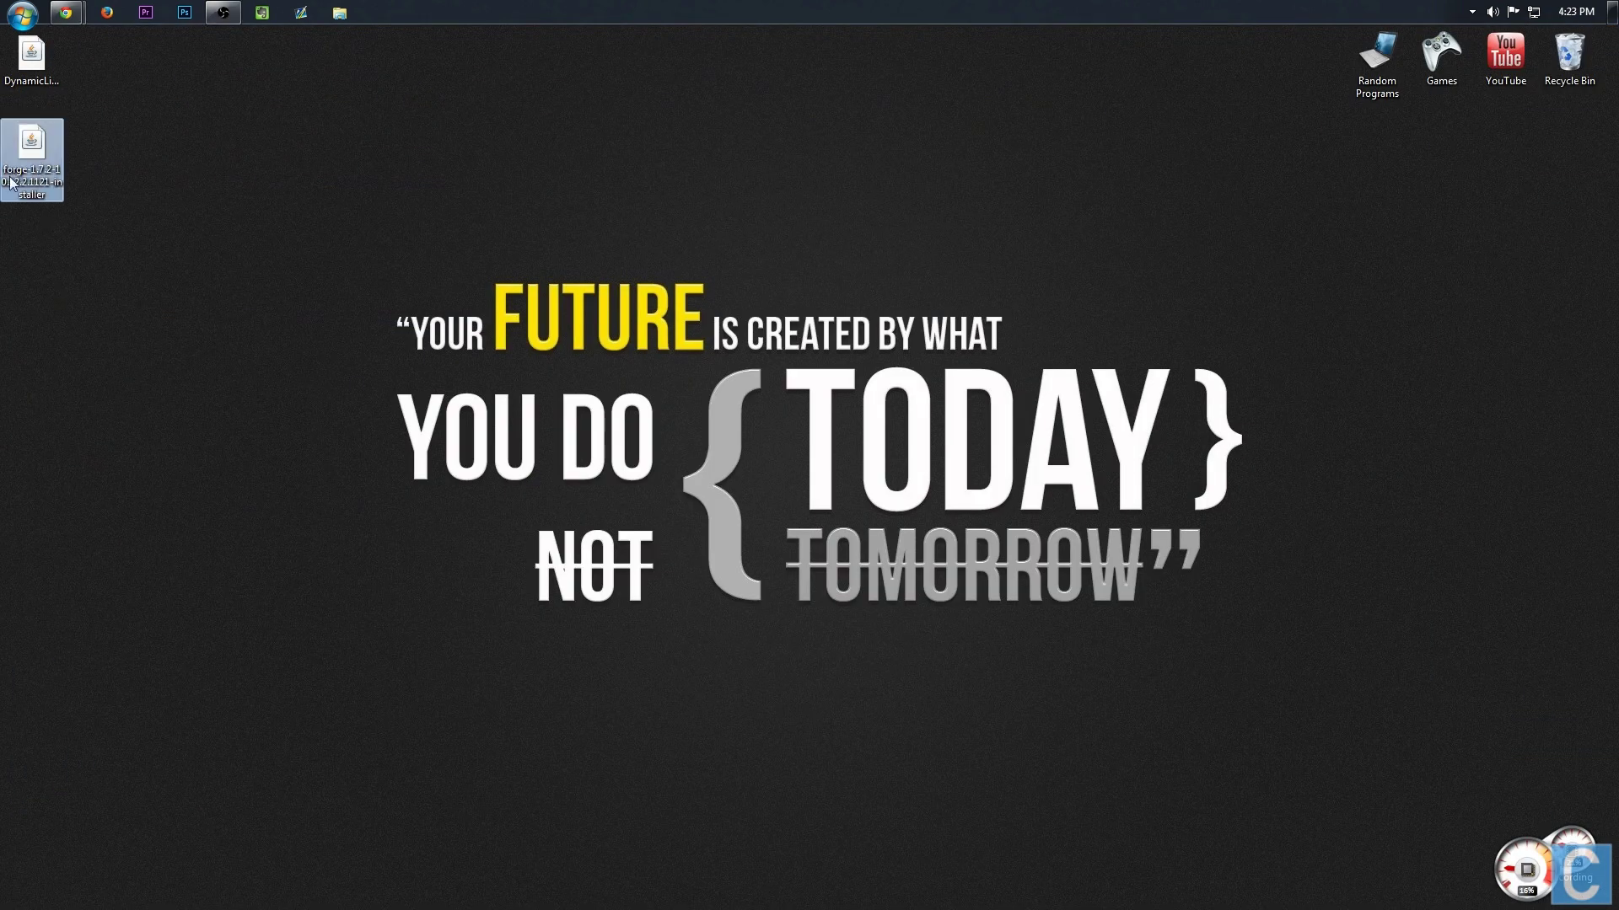
{"action": "right_click", "coordinate": [51, 159]}
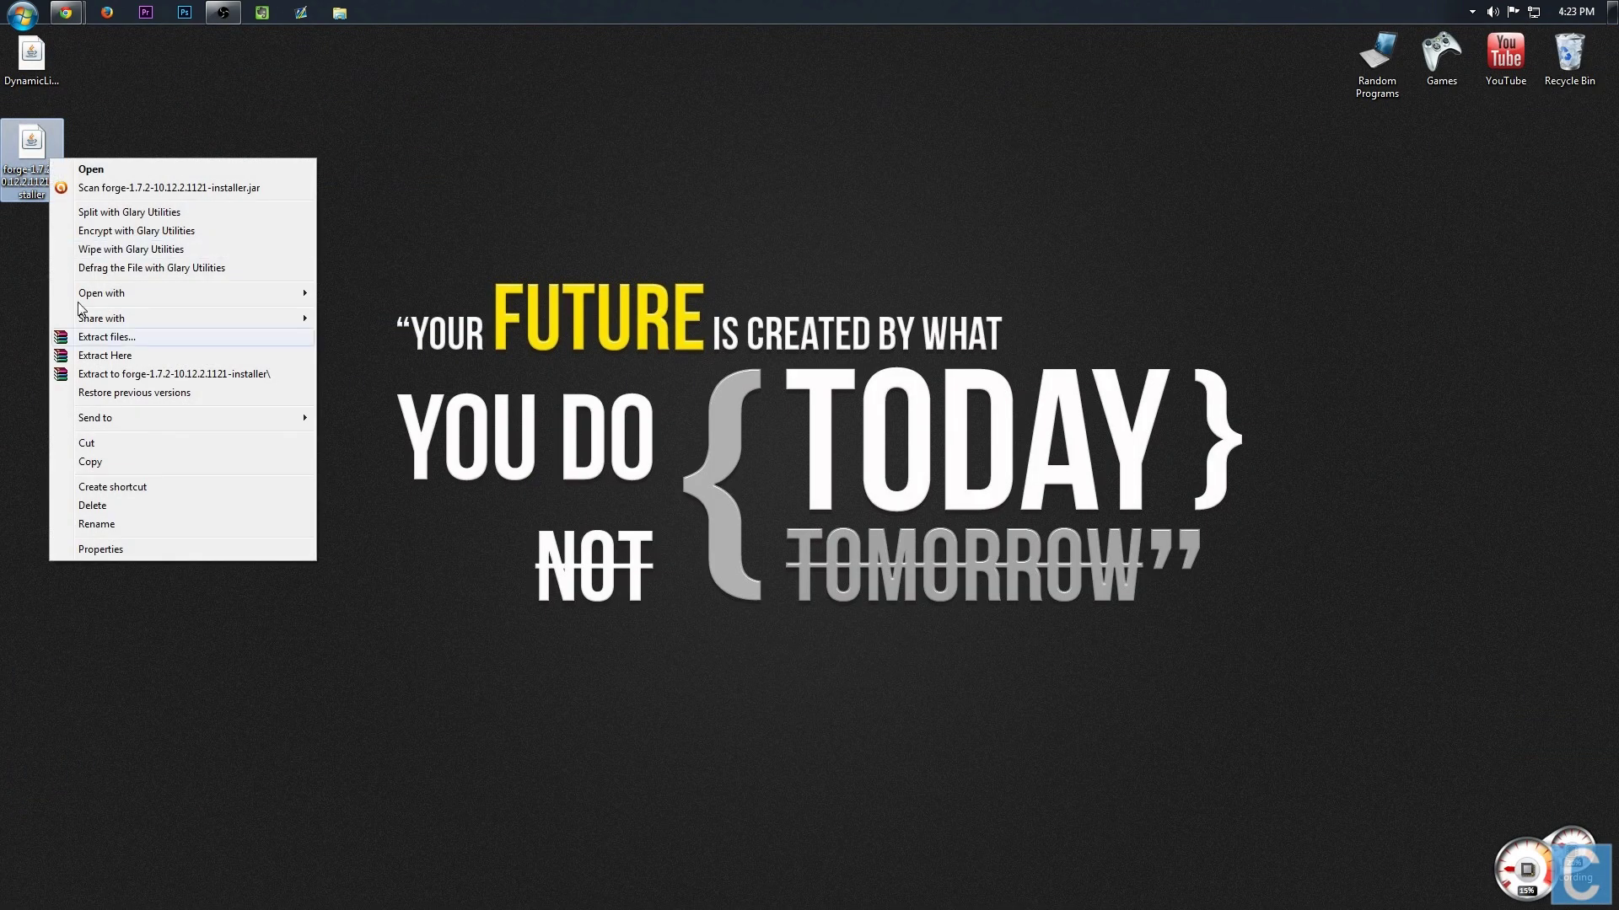
{"action": "mouse_move", "coordinate": [124, 297]}
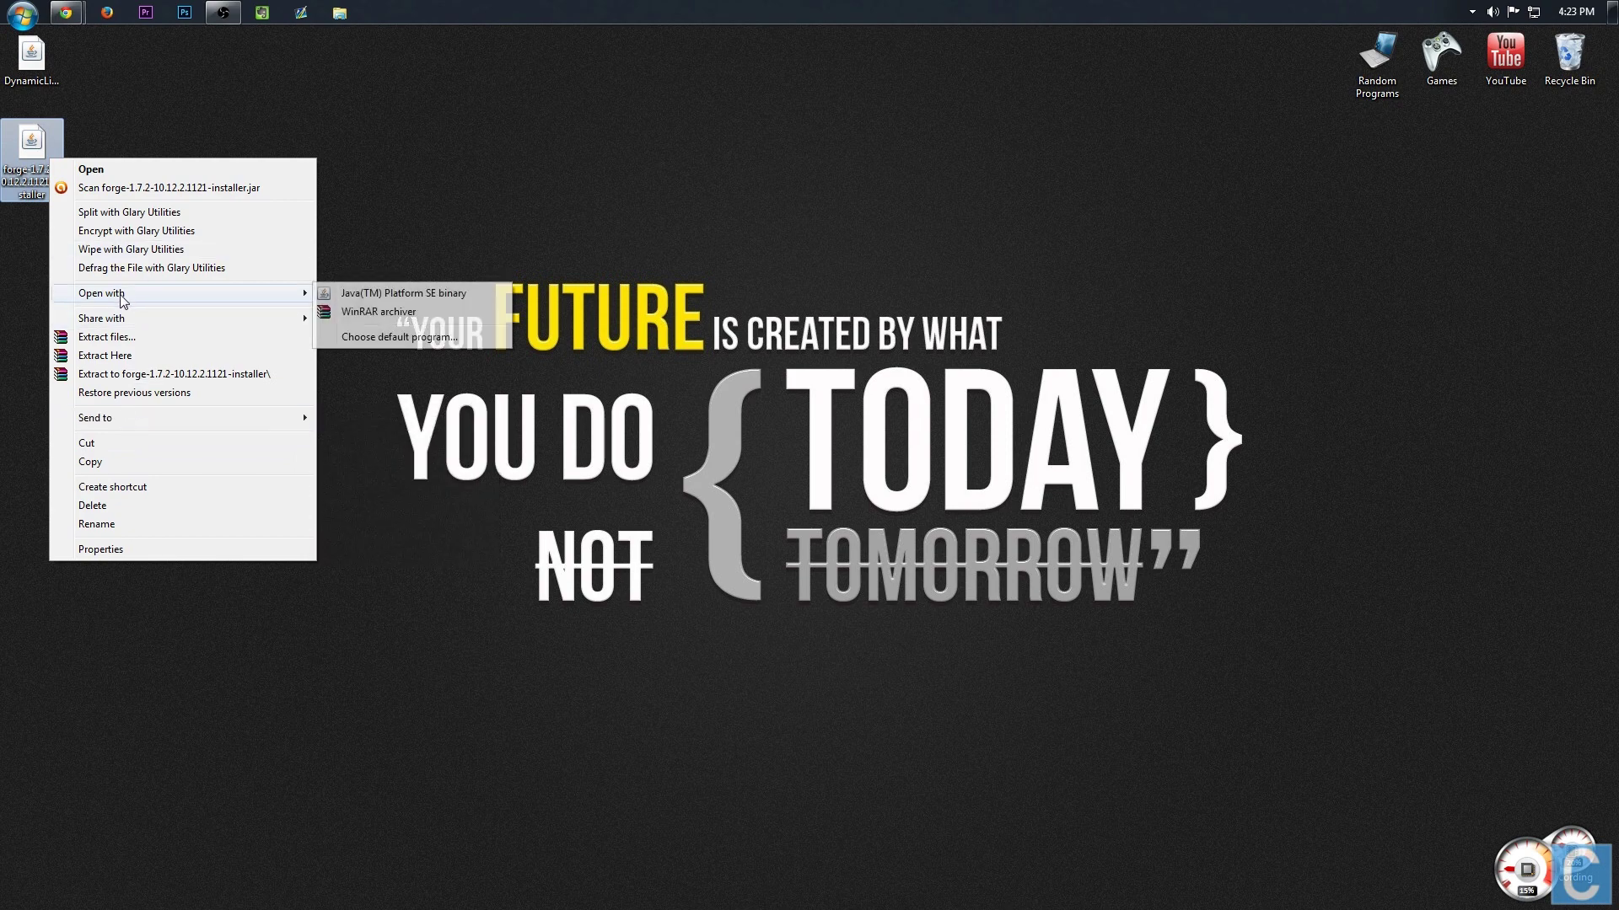
{"action": "left_click", "coordinate": [381, 296]}
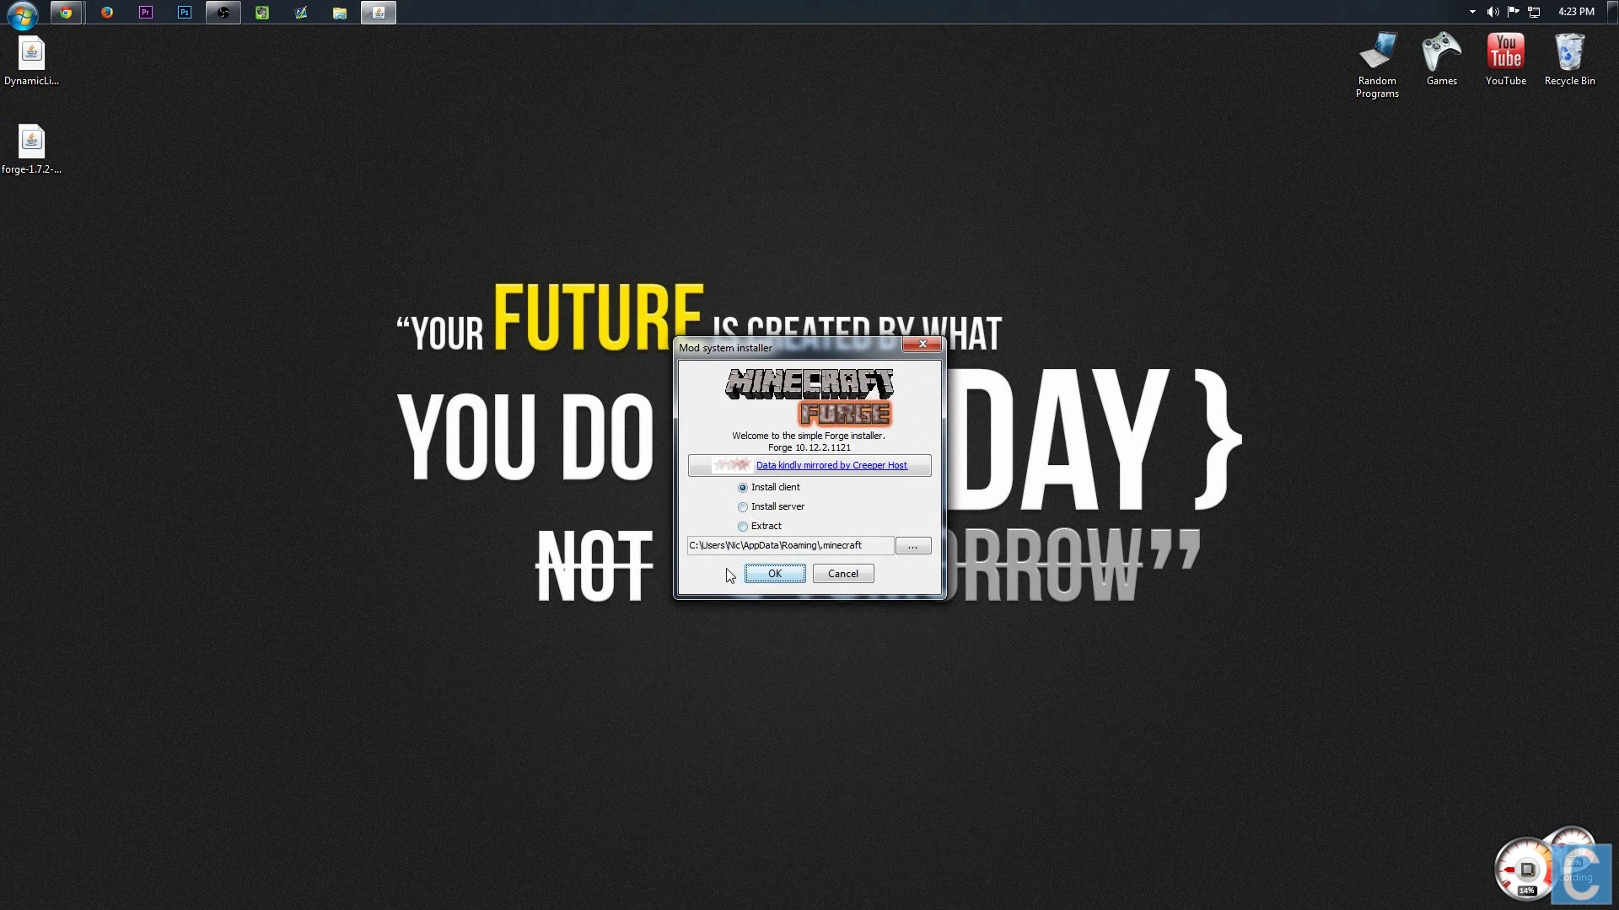
{"action": "left_click", "coordinate": [768, 576]}
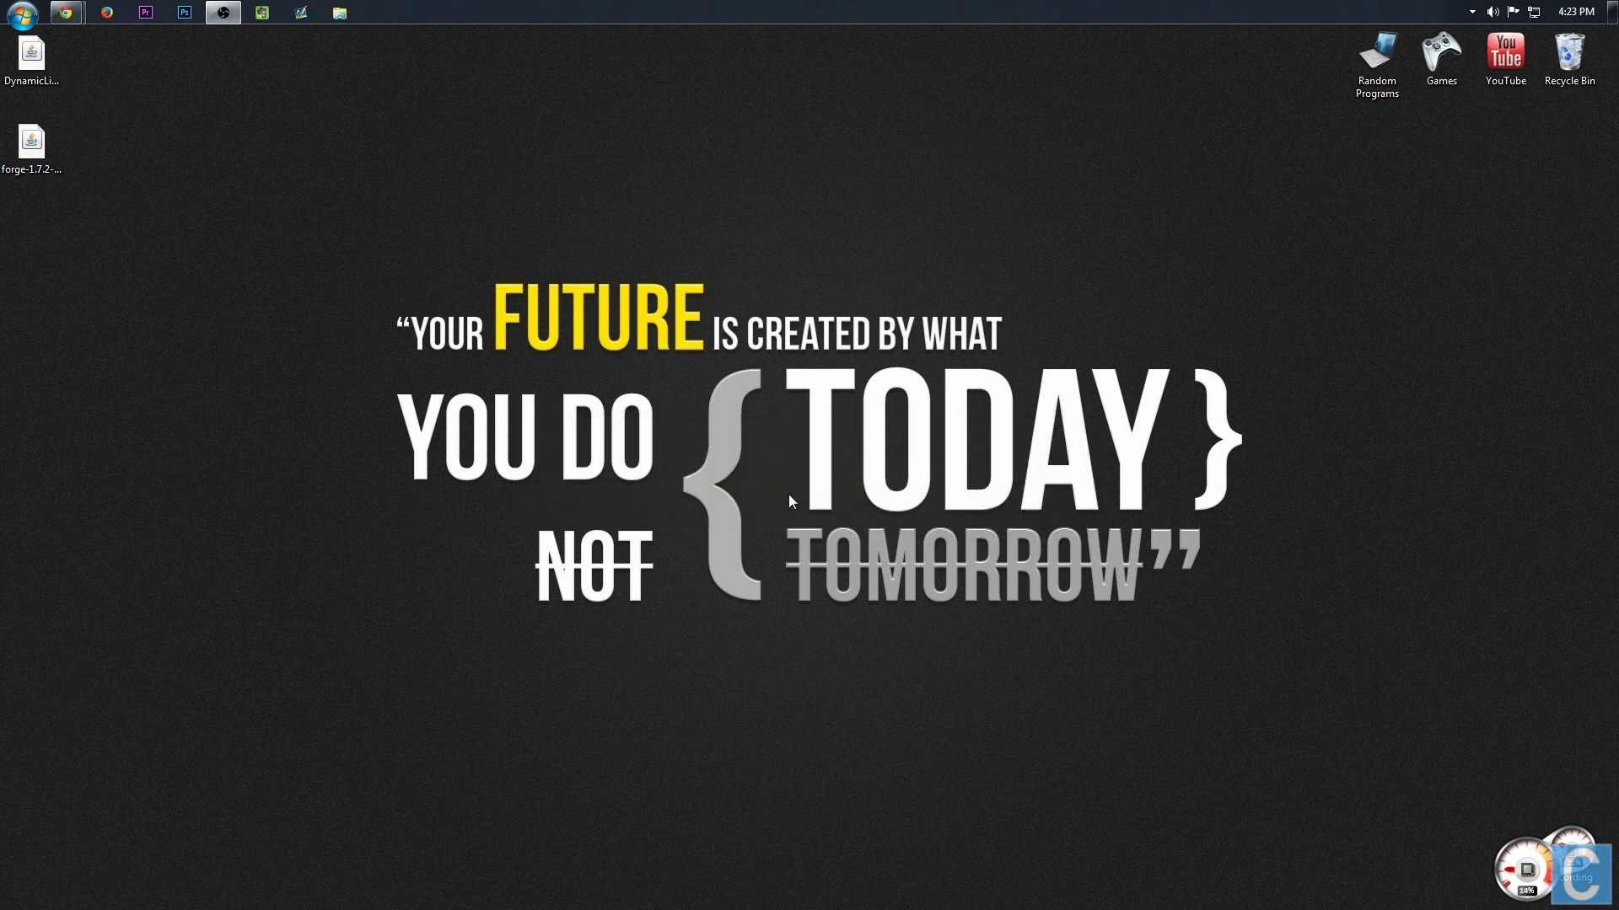
{"action": "left_click_drag", "start_coordinate": [35, 160], "coordinate": [1560, 72]}
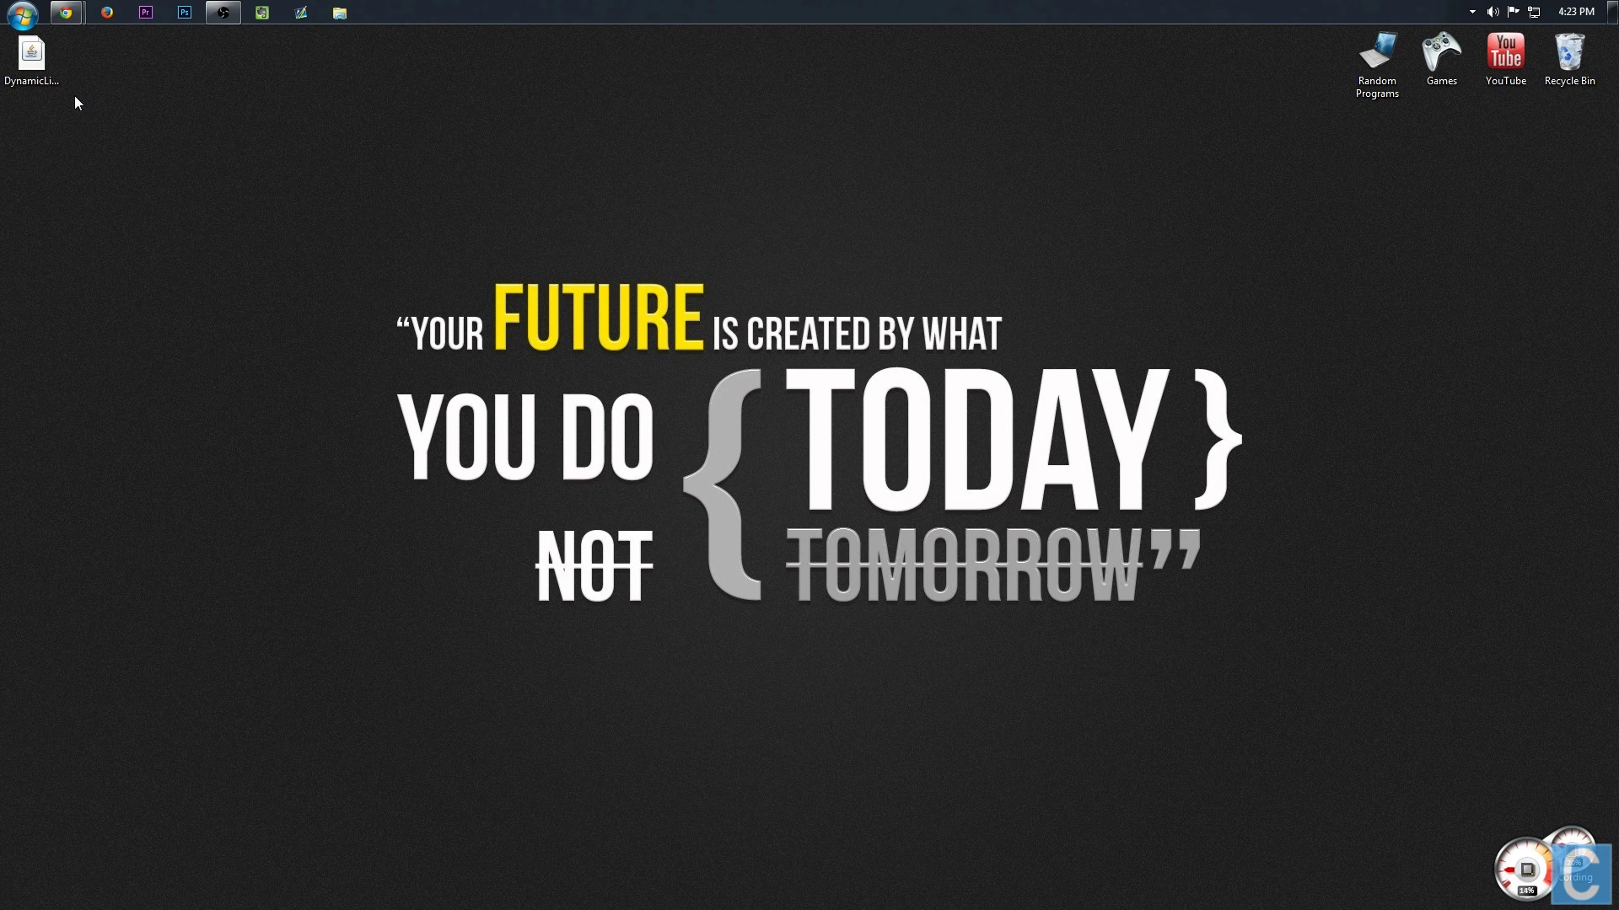
Open the .minecraft\mods folder through %appdata% and move the DynamicLights jar from the desktop into it
{"action": "key", "text": "super+r"}
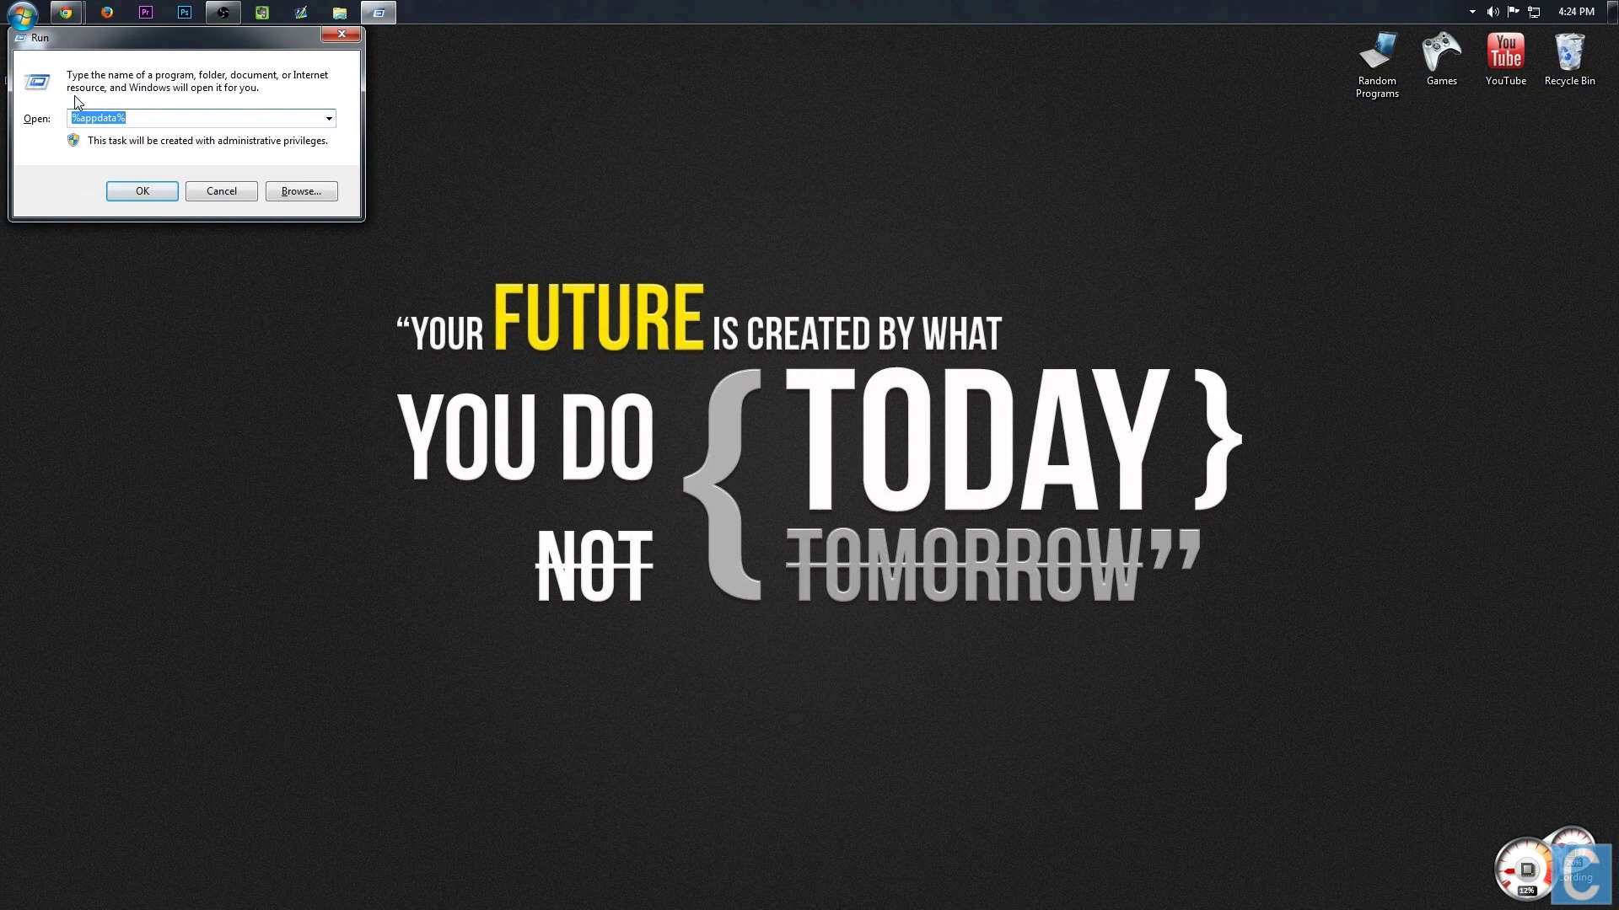
{"action": "type", "text": "%"}
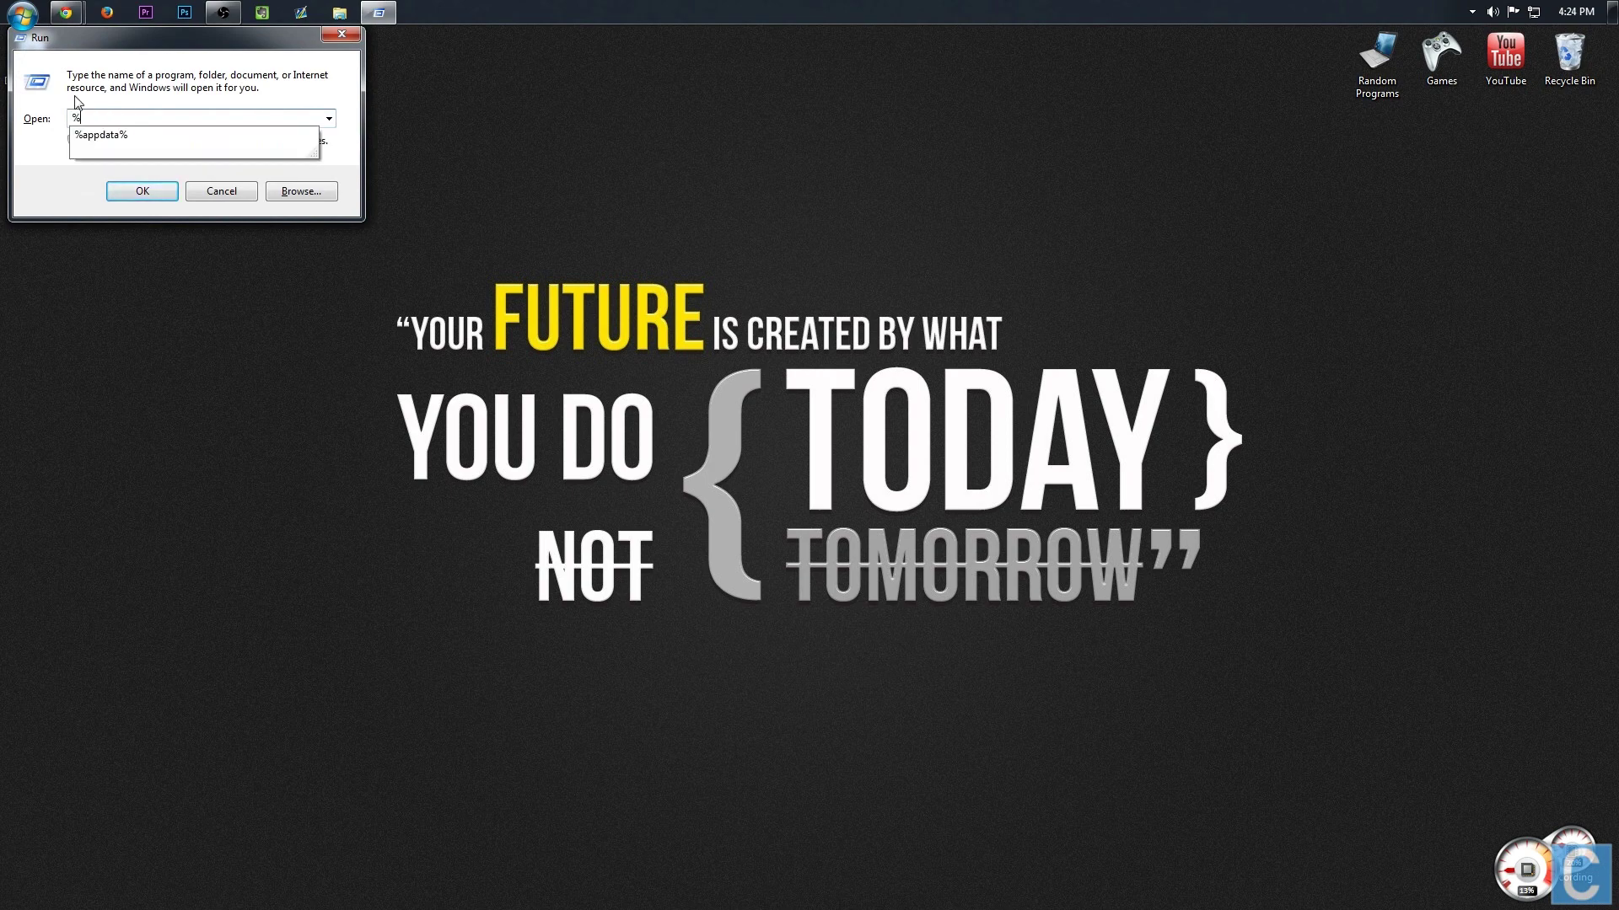
{"action": "type", "text": "appda"}
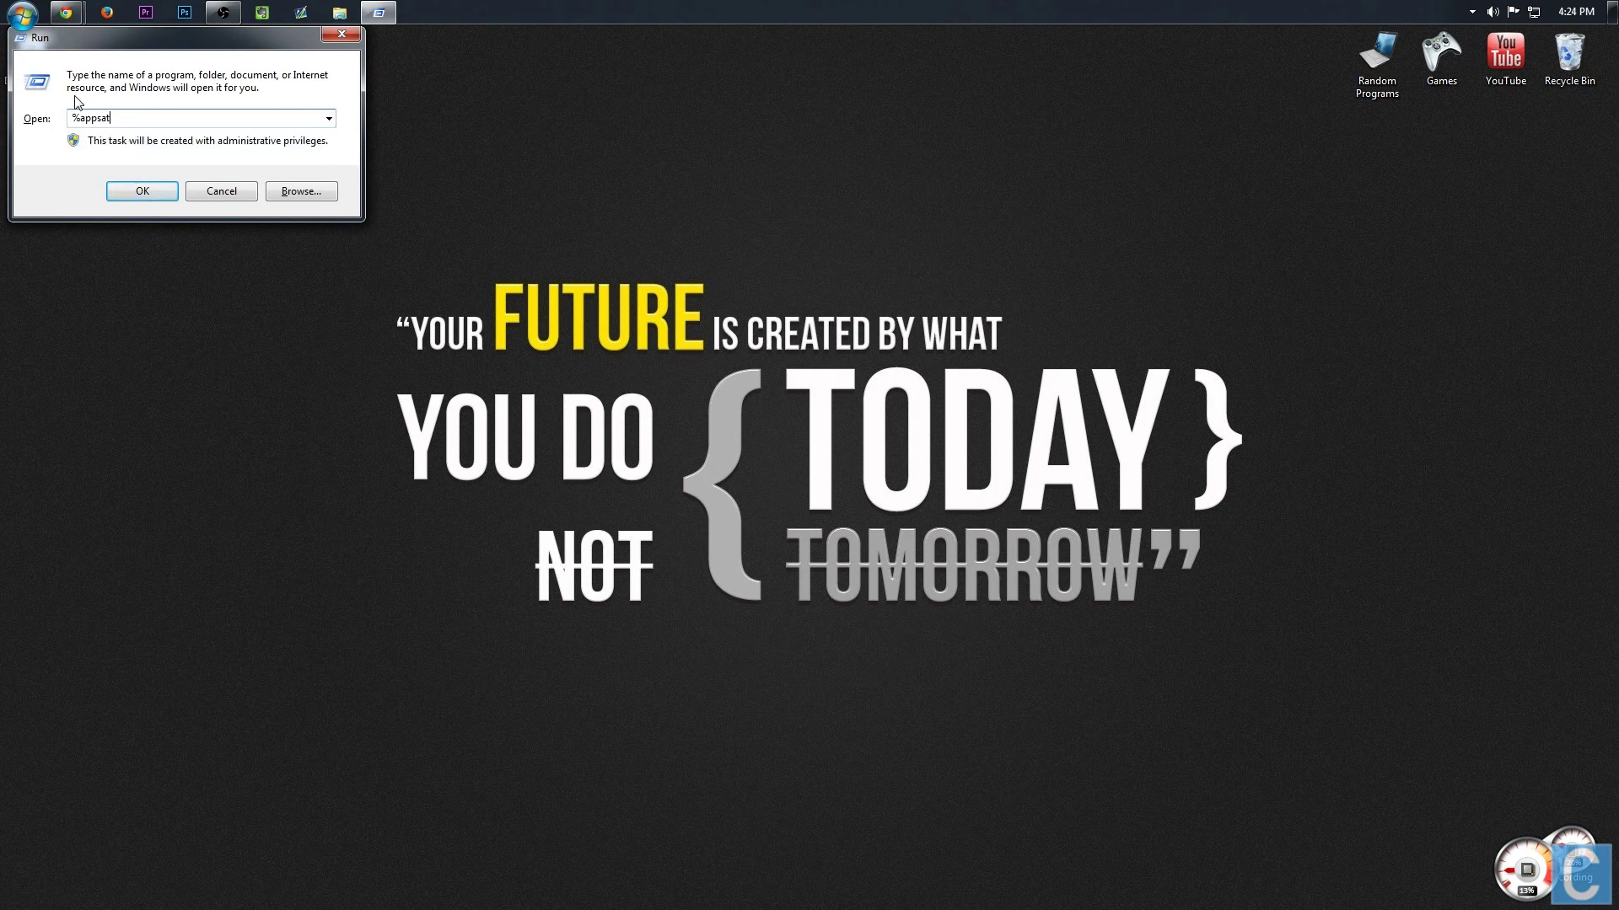
{"action": "type", "text": "ta%"}
{"action": "key", "text": "Return"}
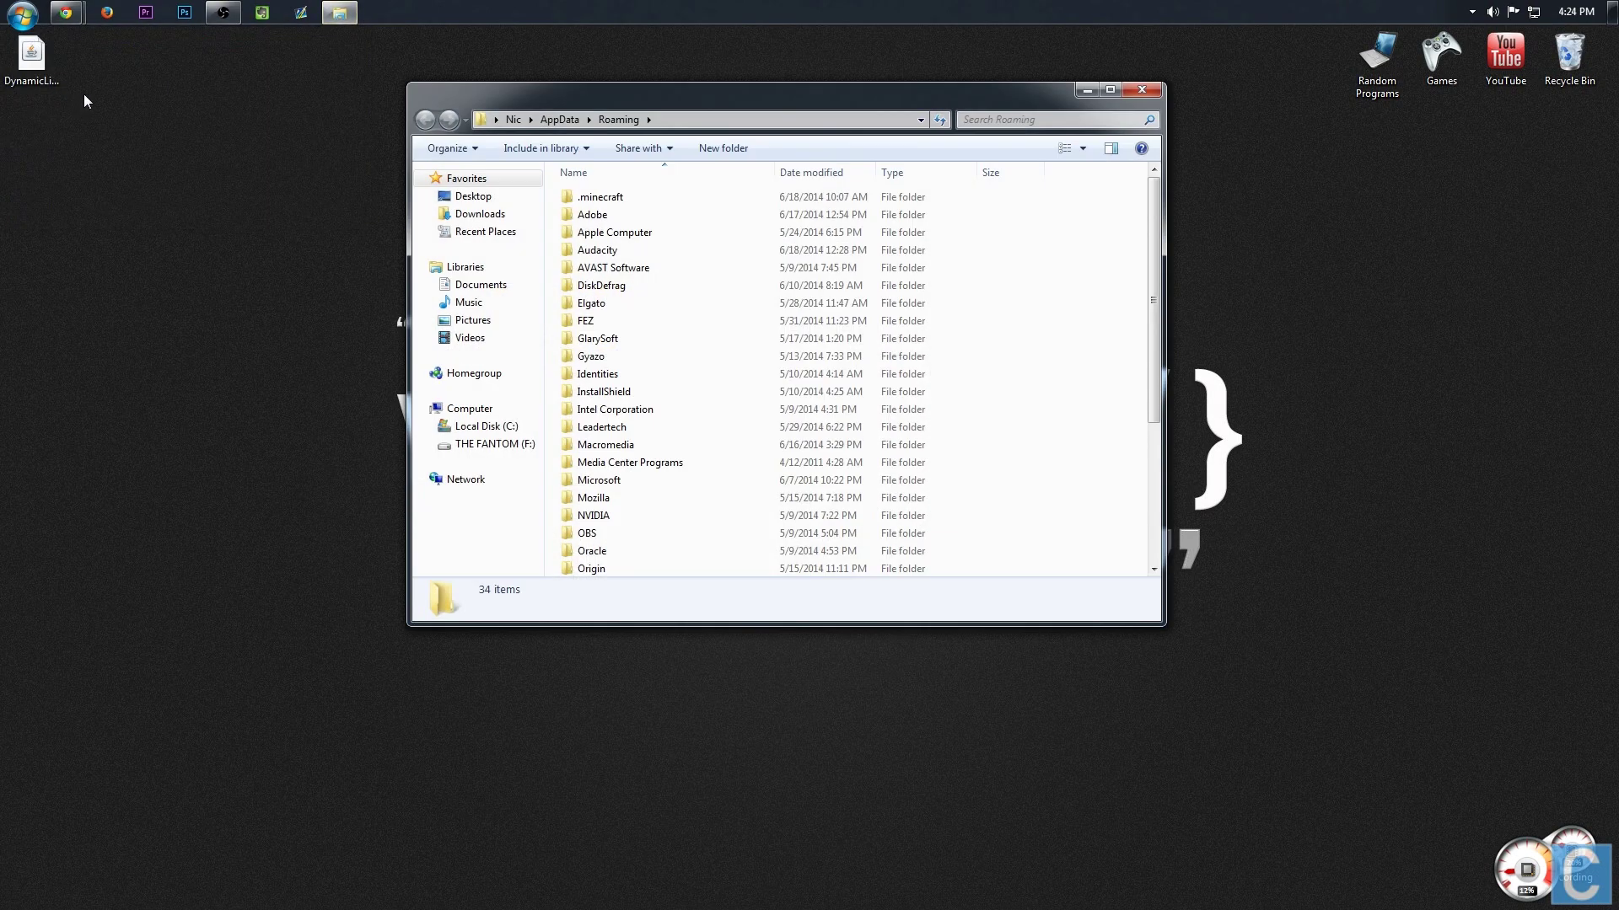
{"action": "double_click", "coordinate": [613, 199]}
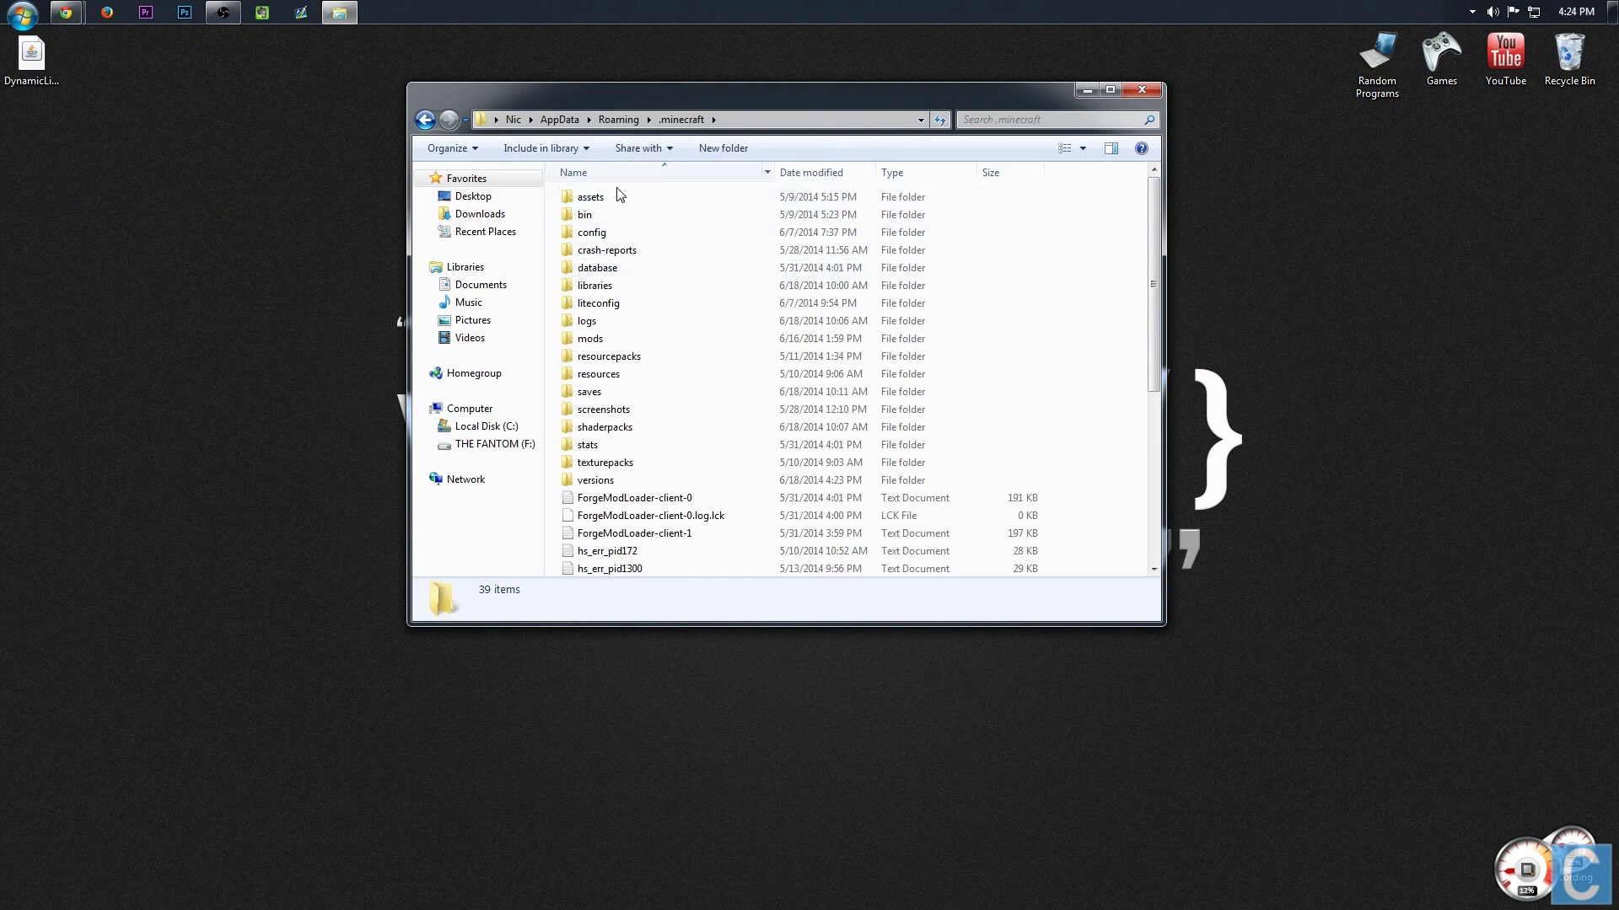
{"action": "double_click", "coordinate": [635, 343]}
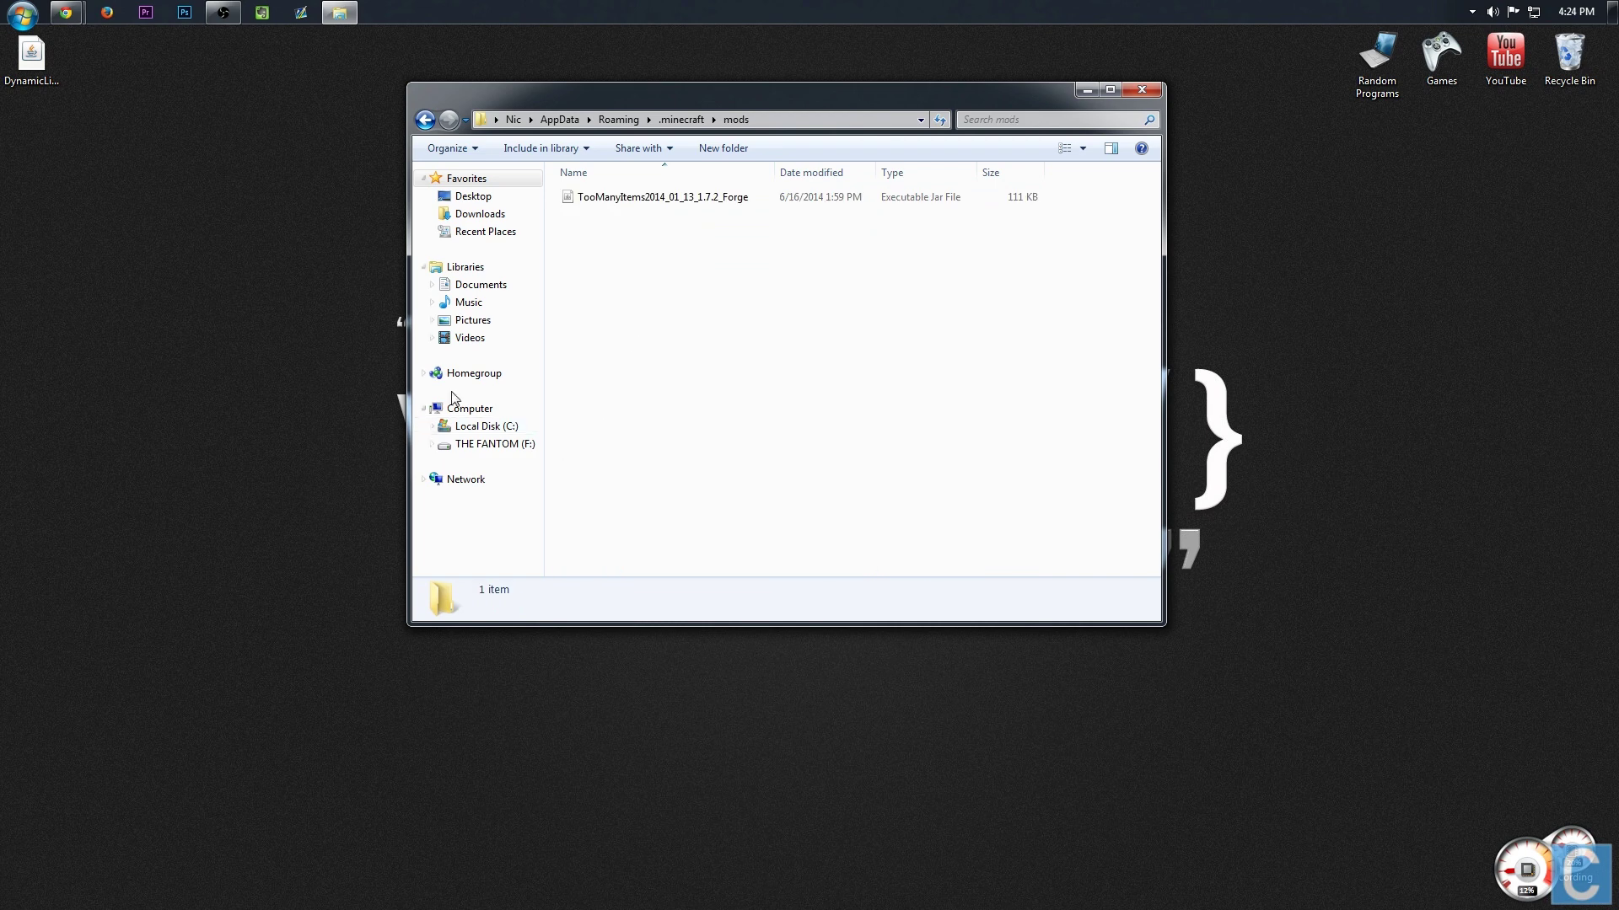
{"action": "left_click_drag", "start_coordinate": [12, 73], "coordinate": [761, 349]}
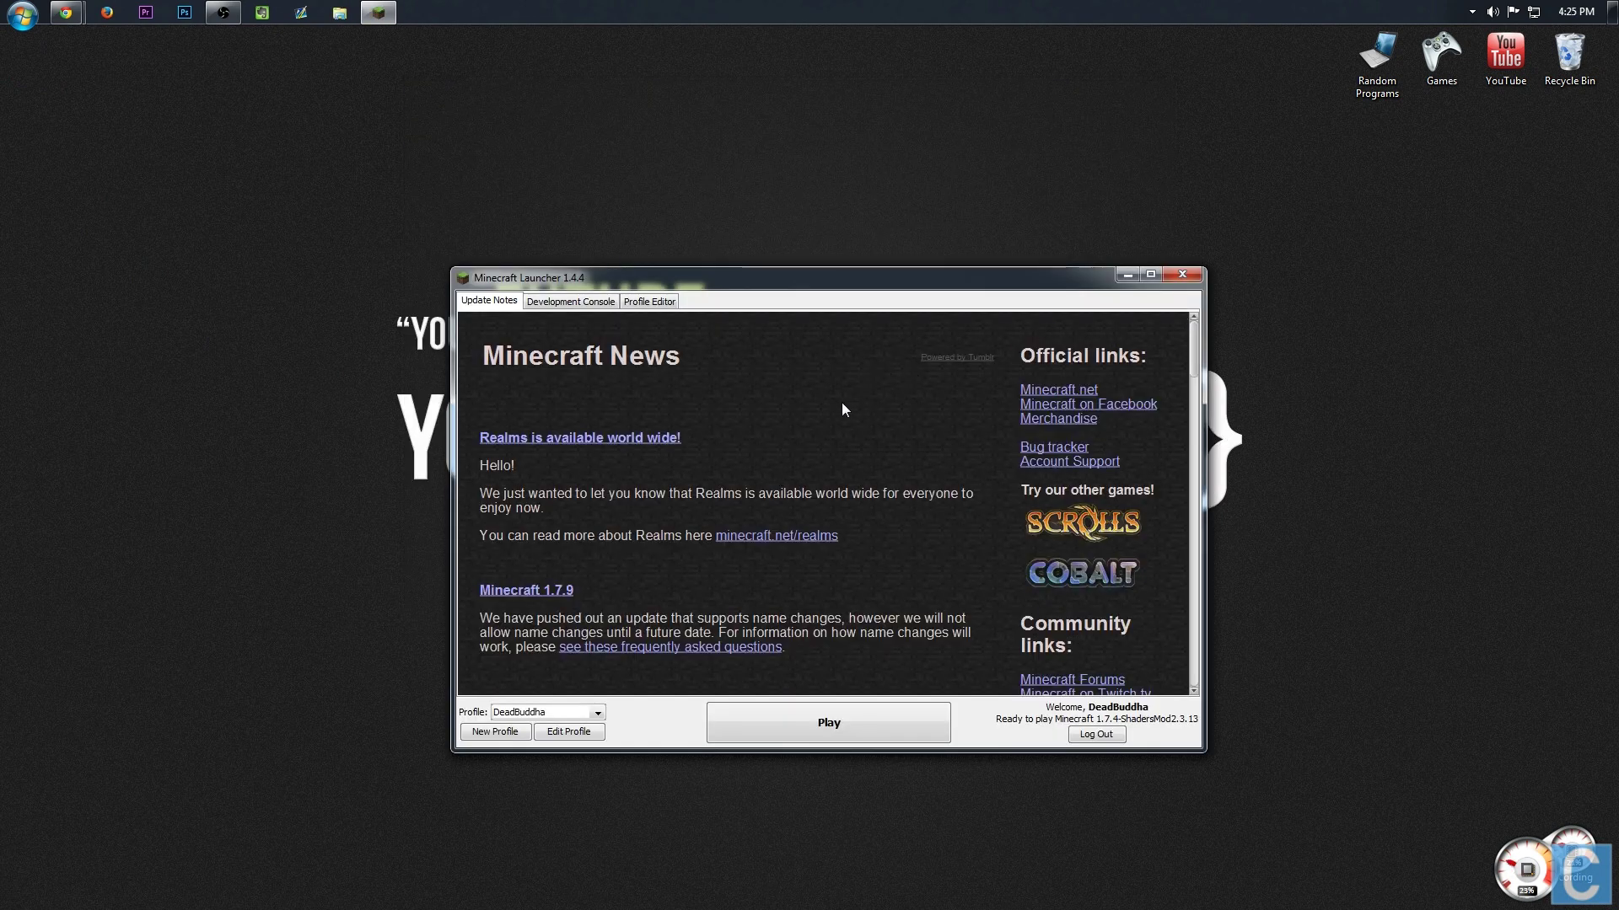
Set the current launcher profile to use release 1.7.2-Forge10.12.1.1112, save it and start the game
{"action": "left_click", "coordinate": [522, 715]}
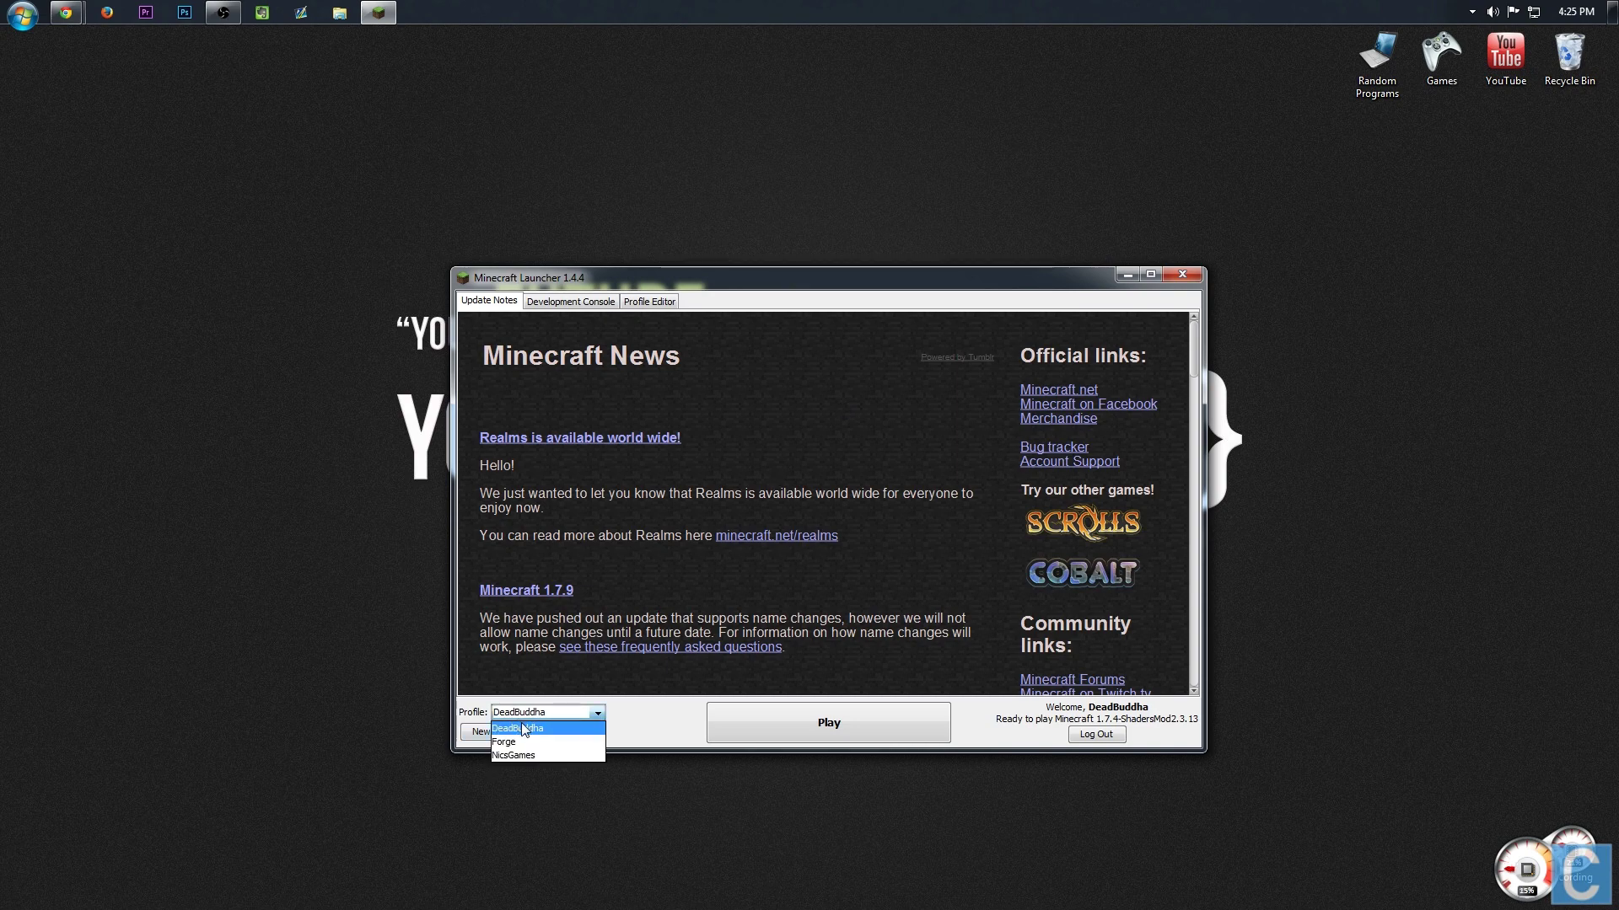
{"action": "left_click", "coordinate": [523, 728]}
{"action": "left_click", "coordinate": [565, 732]}
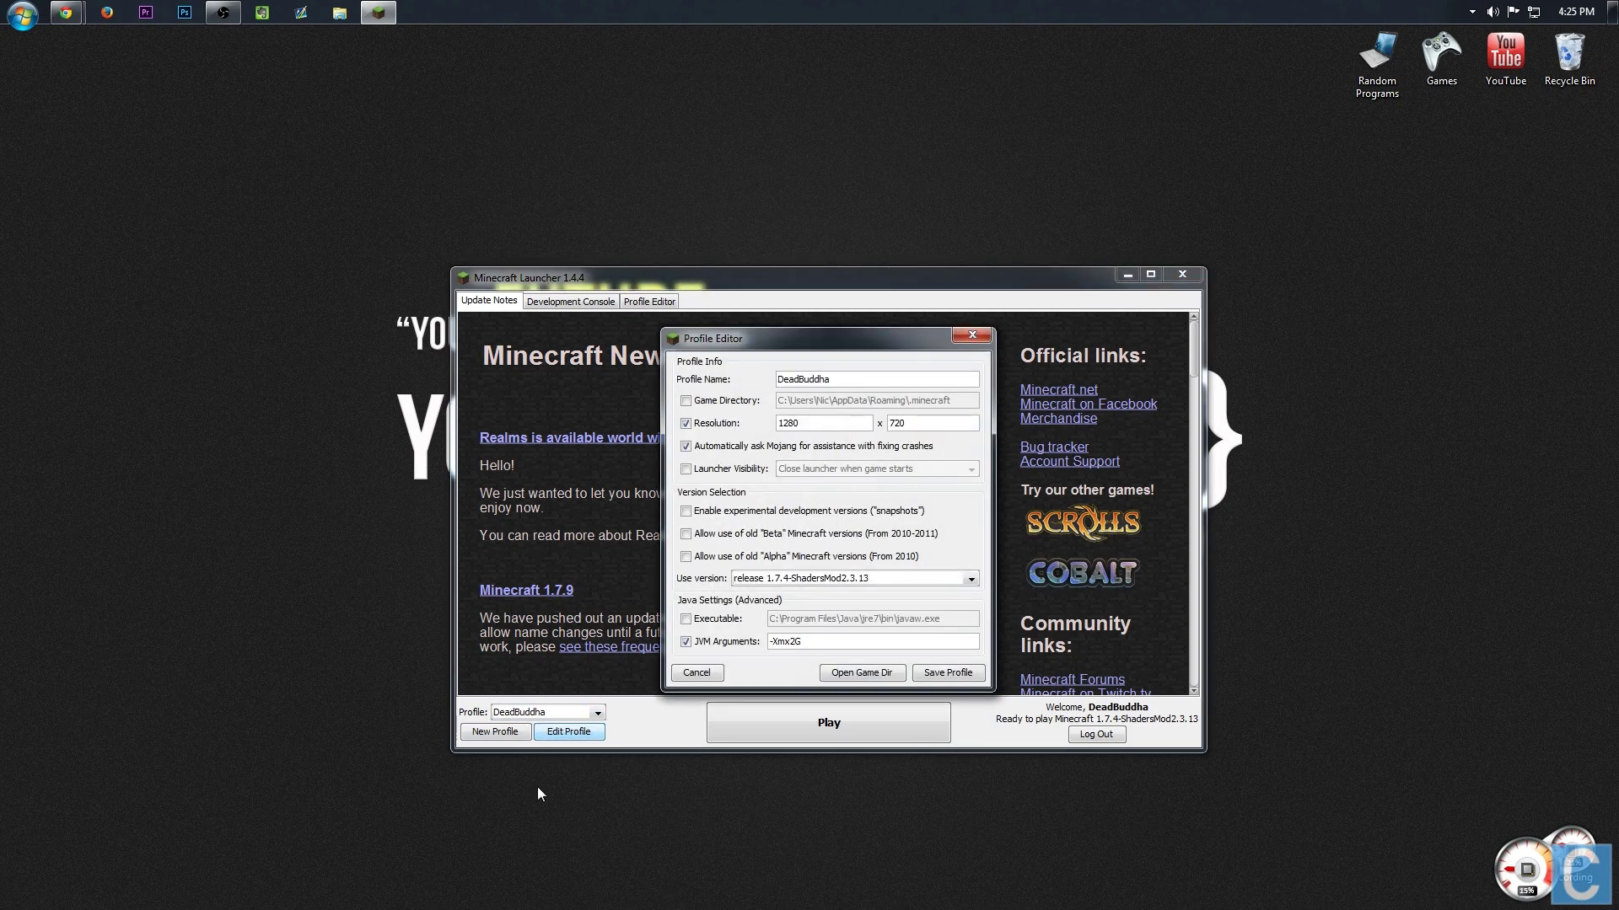
{"action": "left_click", "coordinate": [778, 581]}
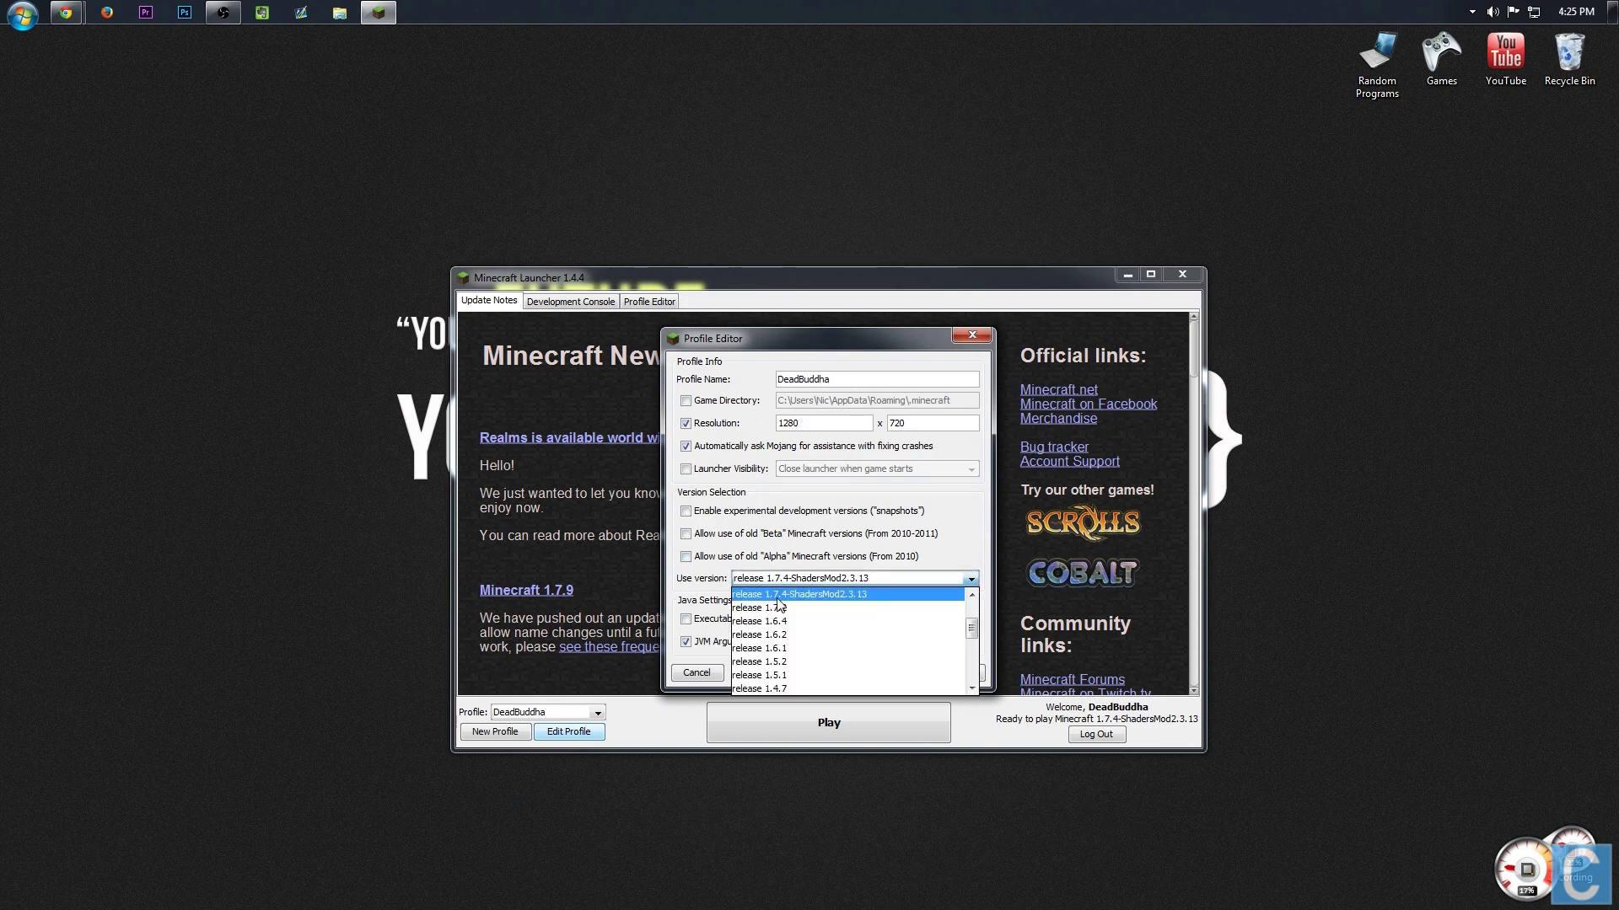
{"action": "scroll", "coordinate": [792, 640], "scroll_direction": "down", "scroll_amount": 5}
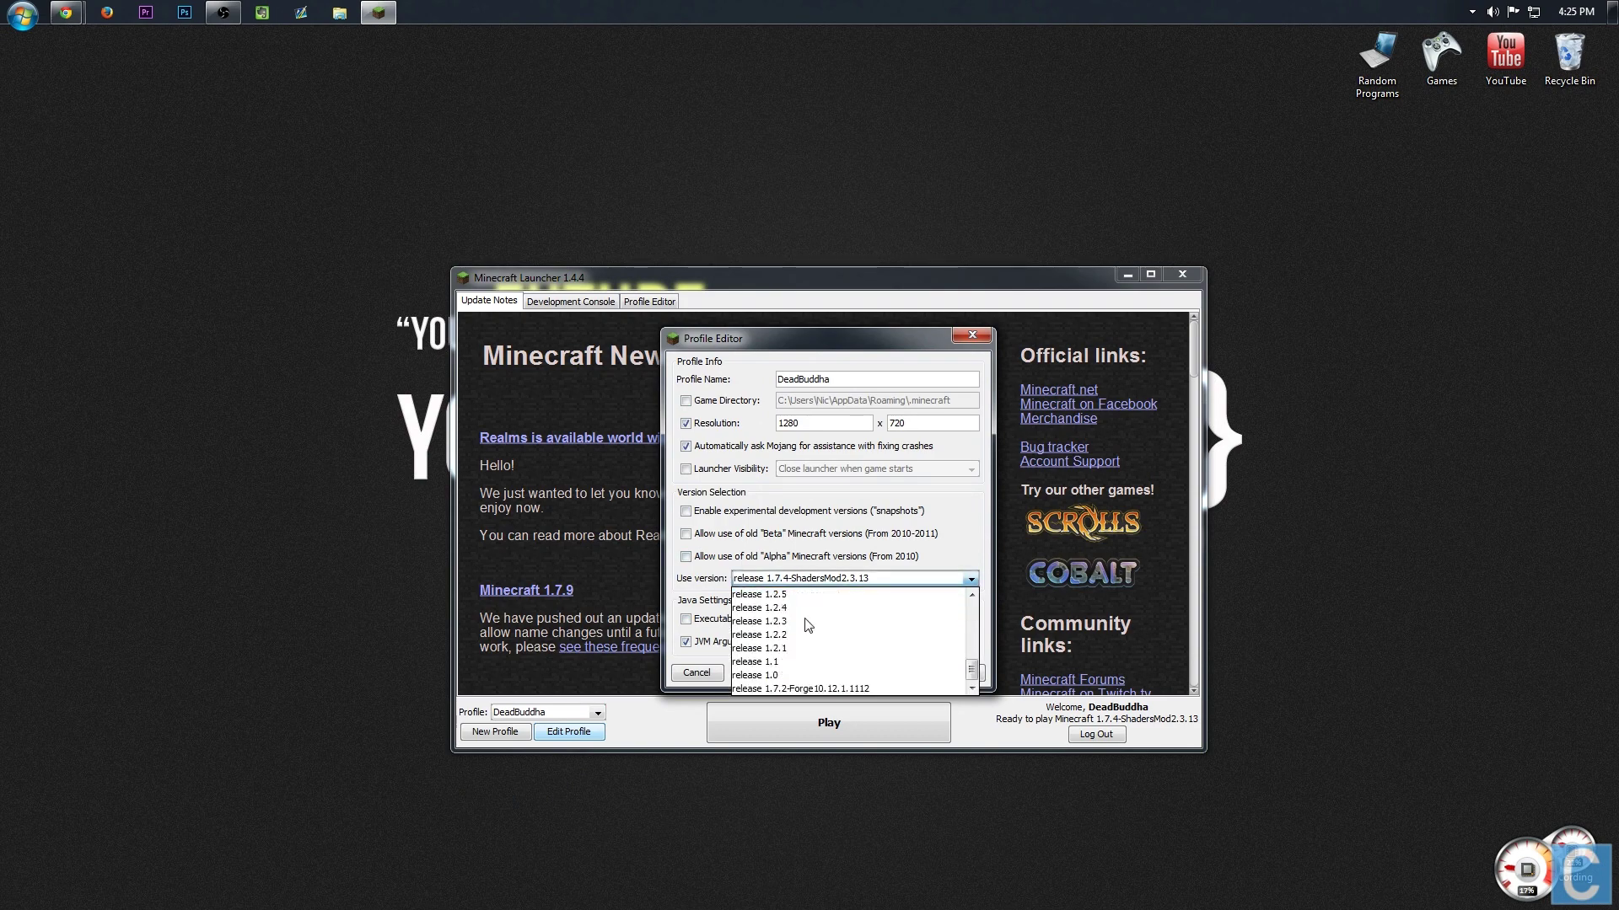
{"action": "left_click", "coordinate": [768, 689]}
{"action": "left_click", "coordinate": [965, 679]}
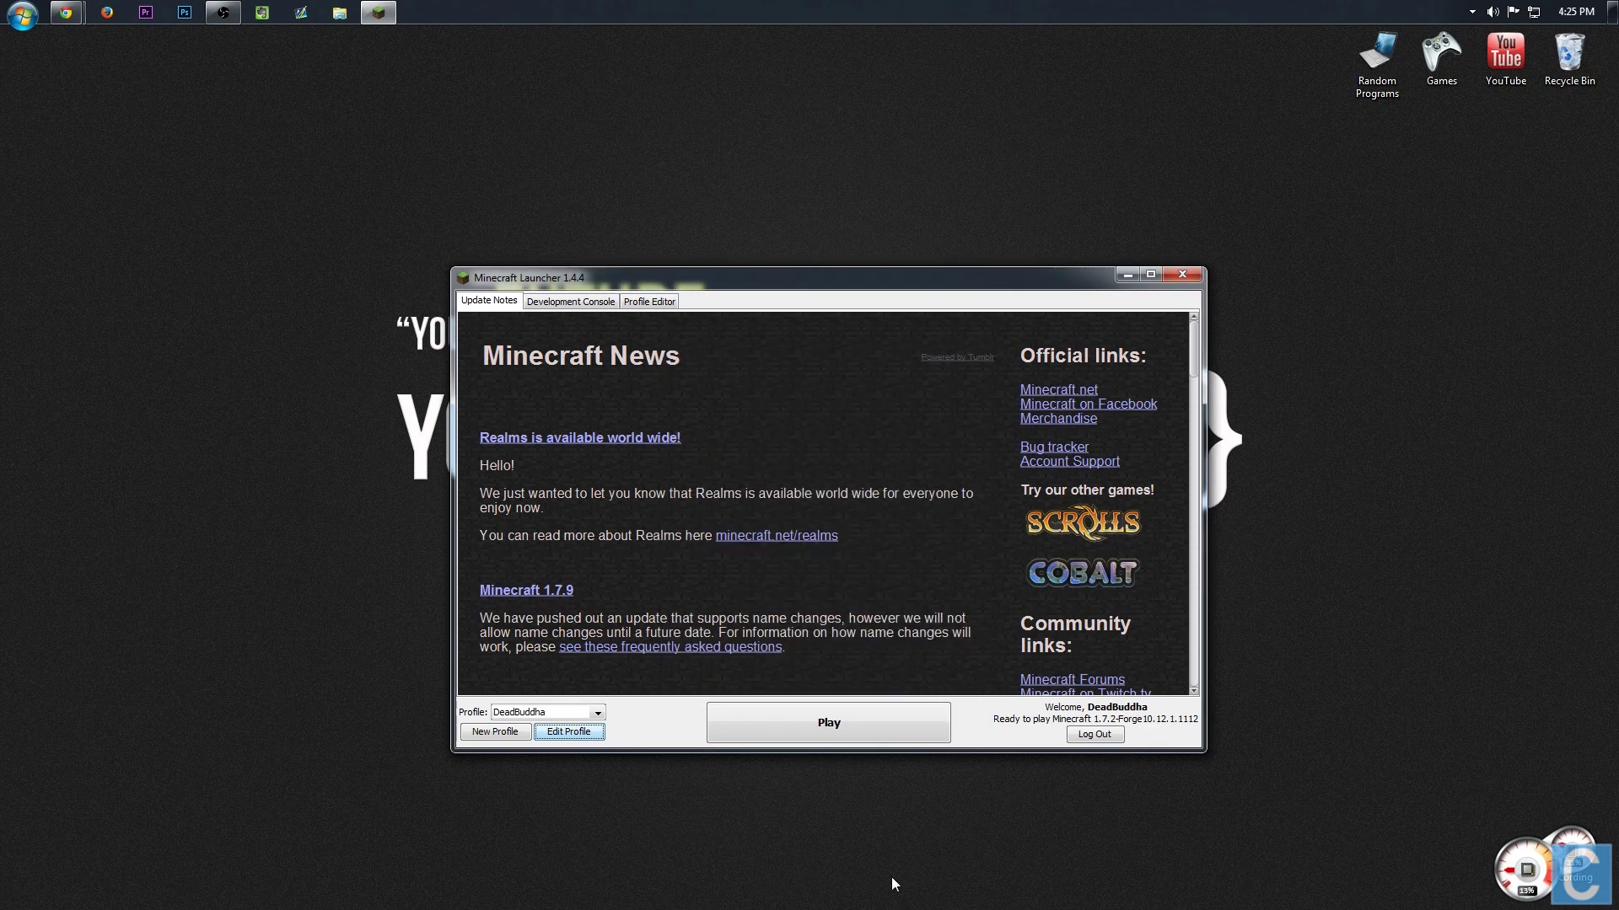
{"action": "left_click", "coordinate": [815, 721]}
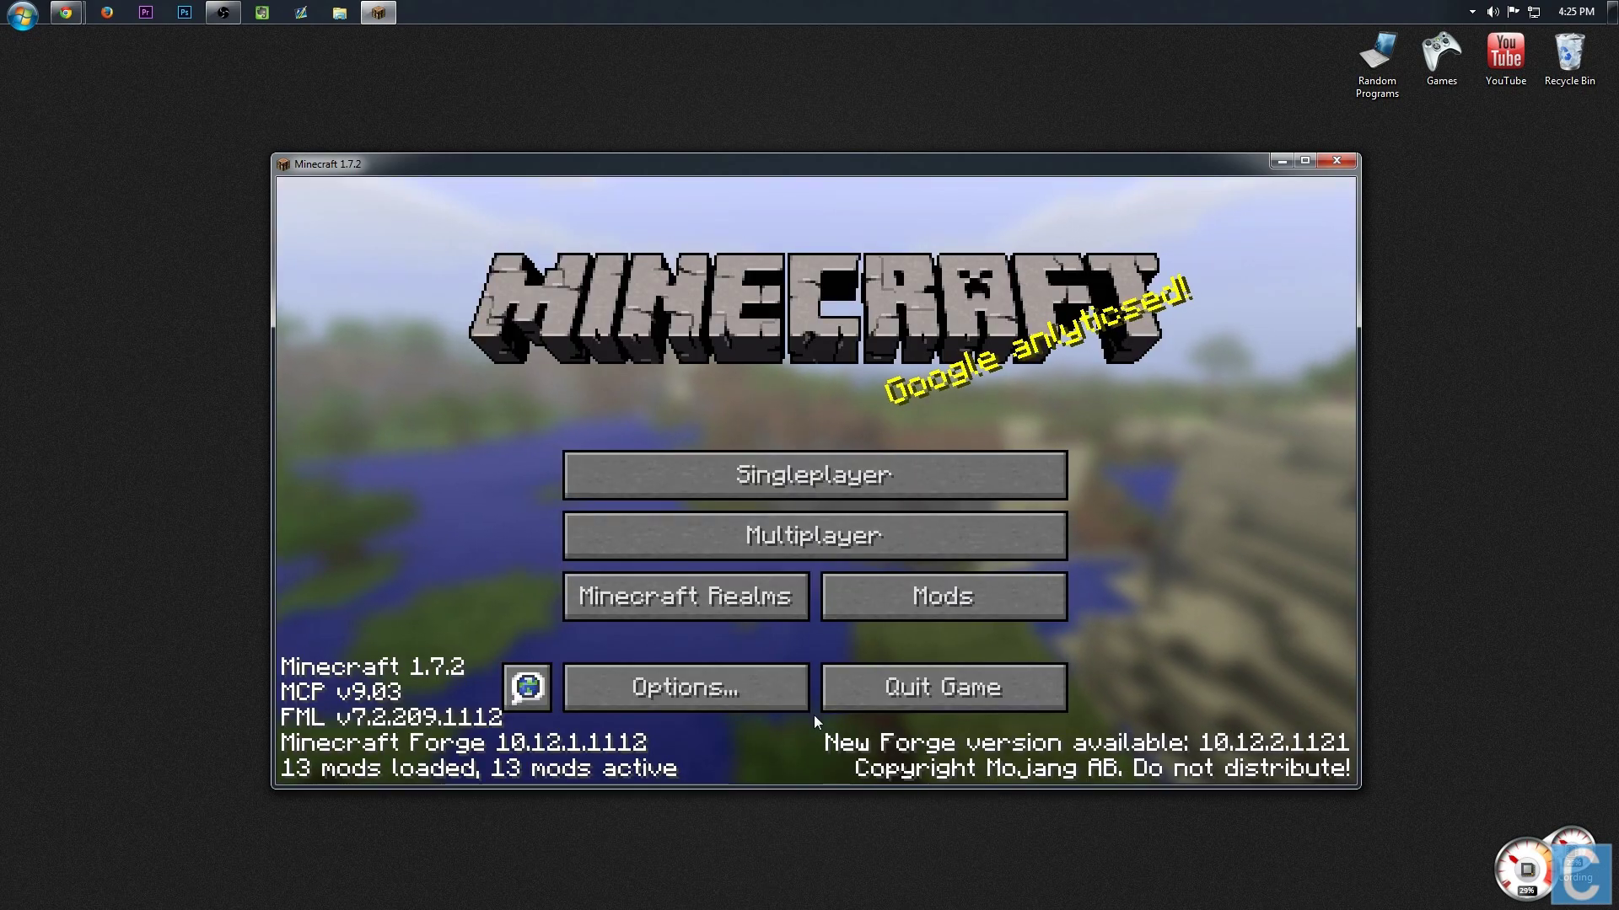
Examine the Dynamic Lights modules in the mod list, including the Burning Entity and Creeper module descriptions, and return to the main menu
{"action": "left_click", "coordinate": [862, 614]}
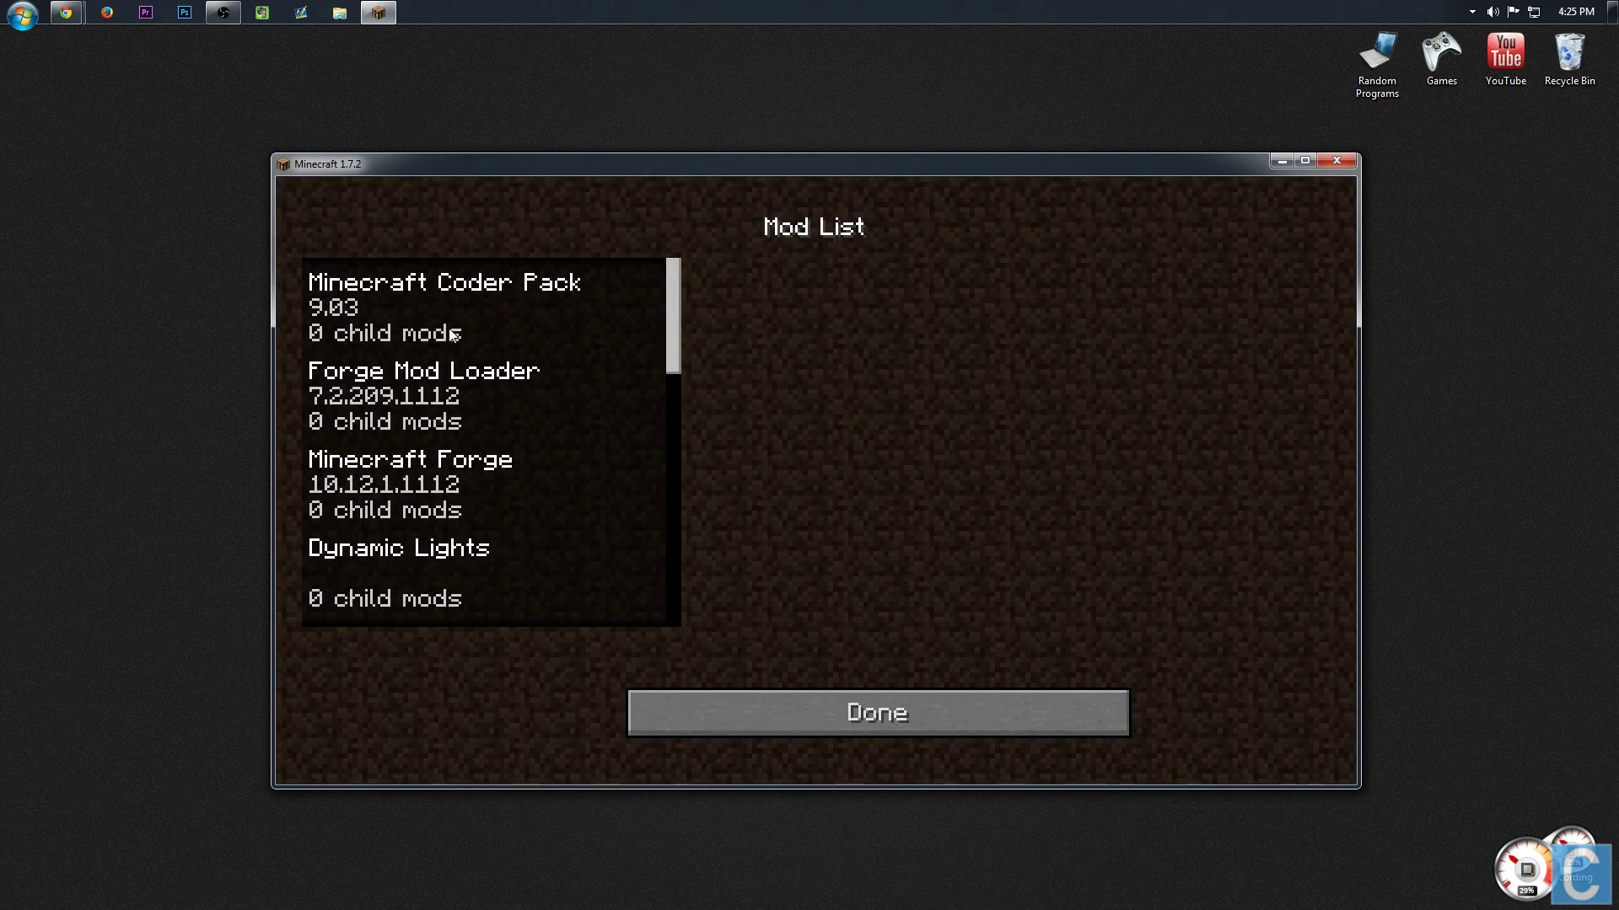
{"action": "scroll", "coordinate": [438, 404], "scroll_direction": "down", "scroll_amount": 2}
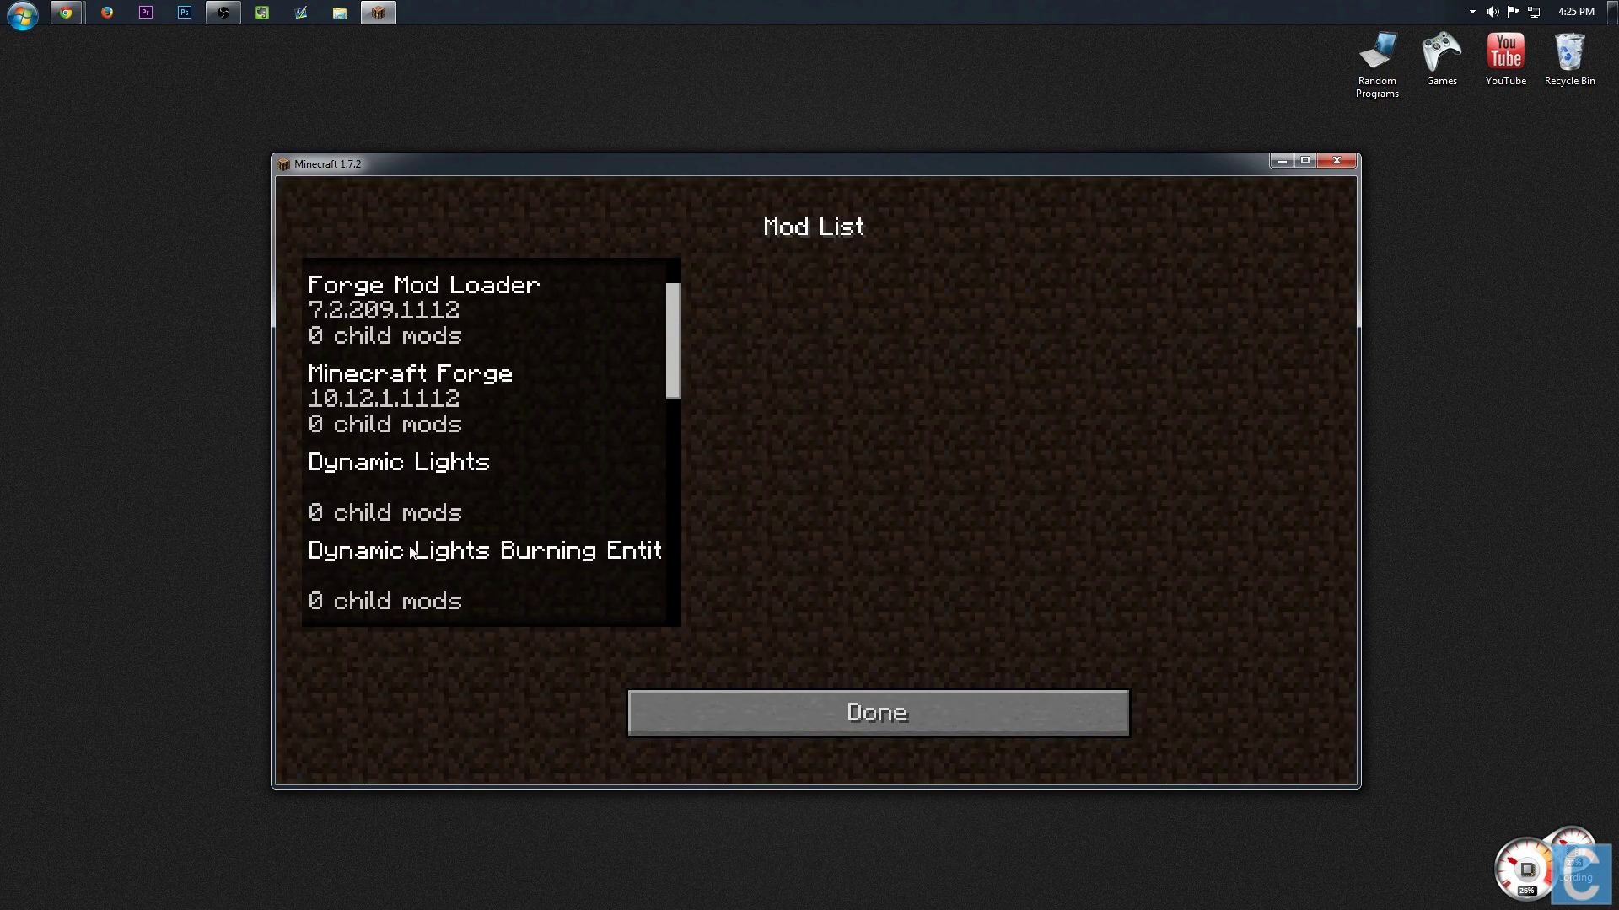
{"action": "left_click", "coordinate": [413, 558]}
{"action": "scroll", "coordinate": [466, 602], "scroll_direction": "down", "scroll_amount": 1}
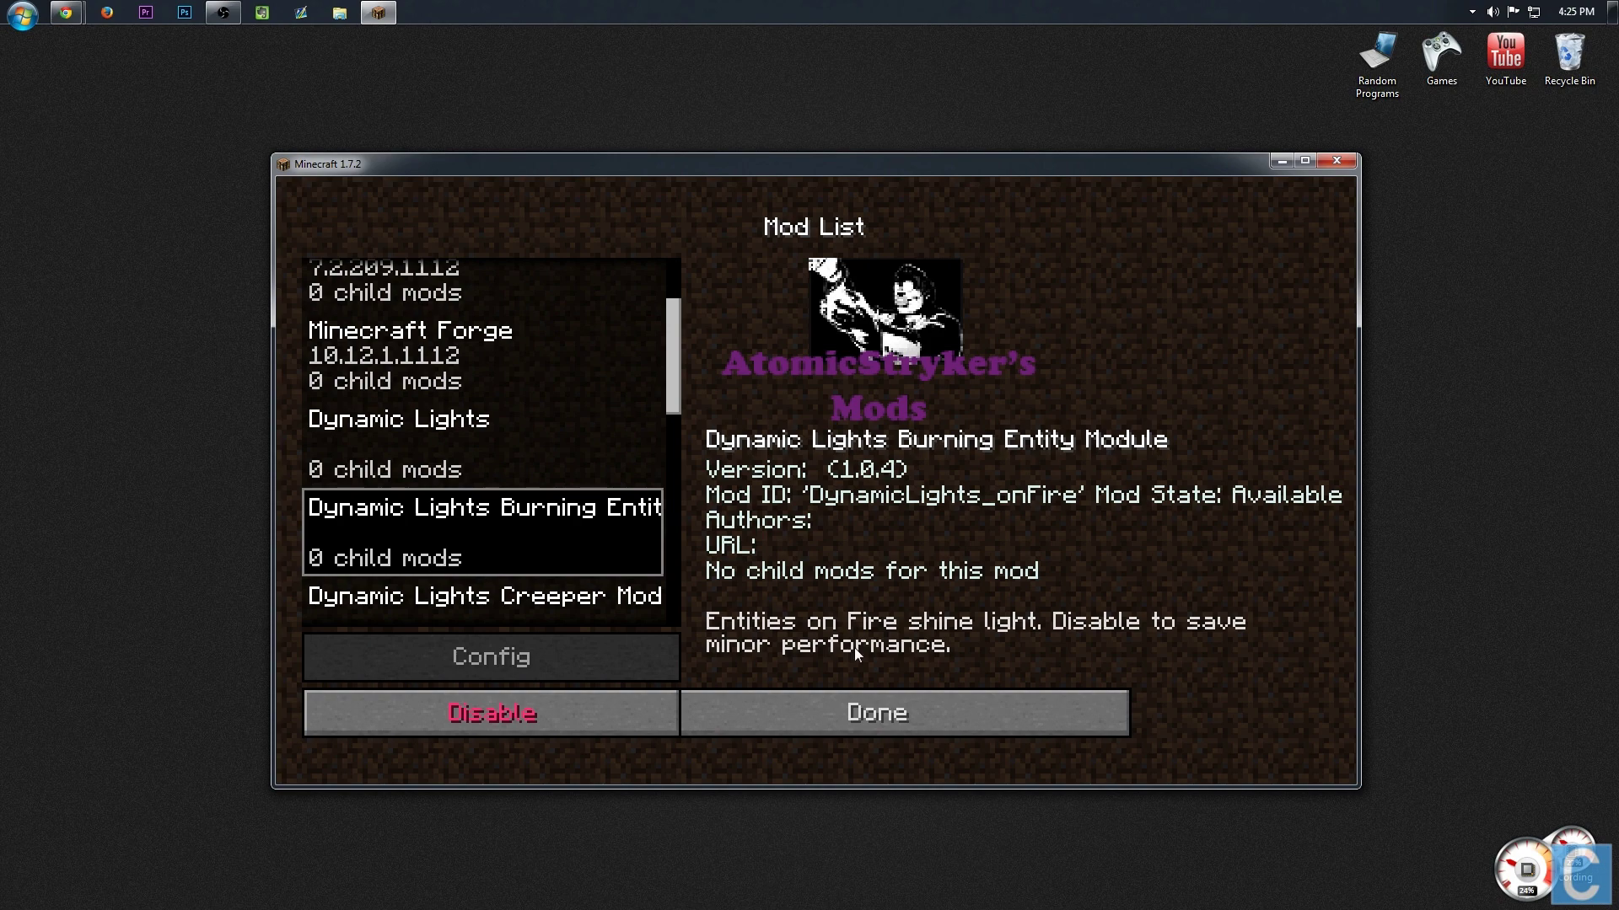
{"action": "scroll", "coordinate": [516, 582], "scroll_direction": "down", "scroll_amount": 2}
{"action": "left_click", "coordinate": [504, 558]}
{"action": "scroll", "coordinate": [484, 531], "scroll_direction": "down", "scroll_amount": 3}
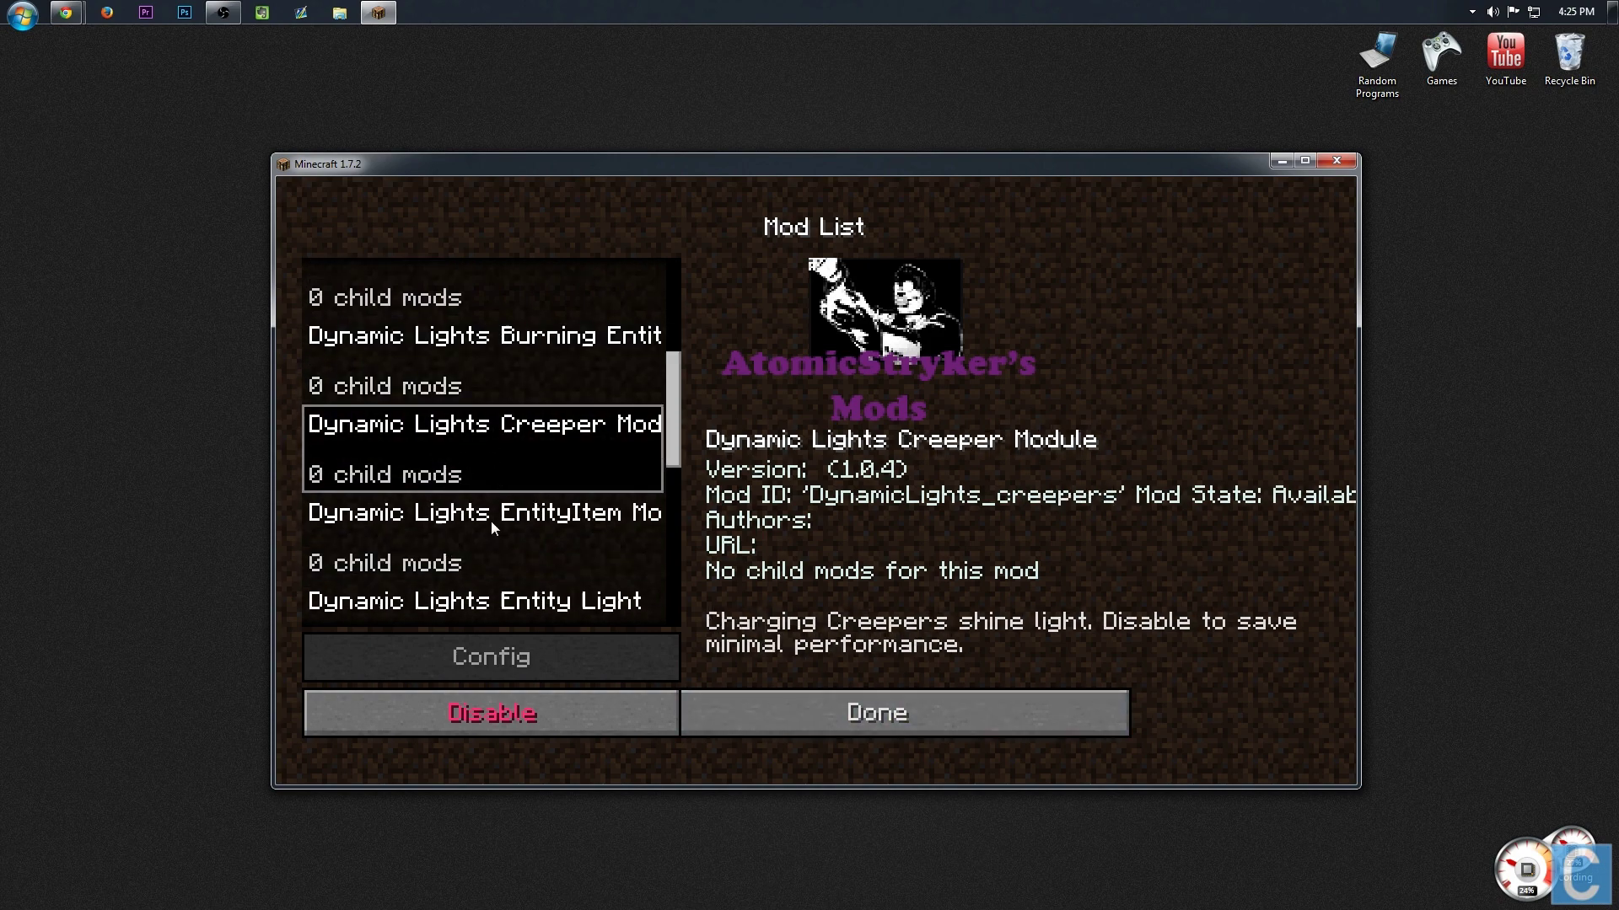
{"action": "scroll", "coordinate": [473, 536], "scroll_direction": "down", "scroll_amount": 3}
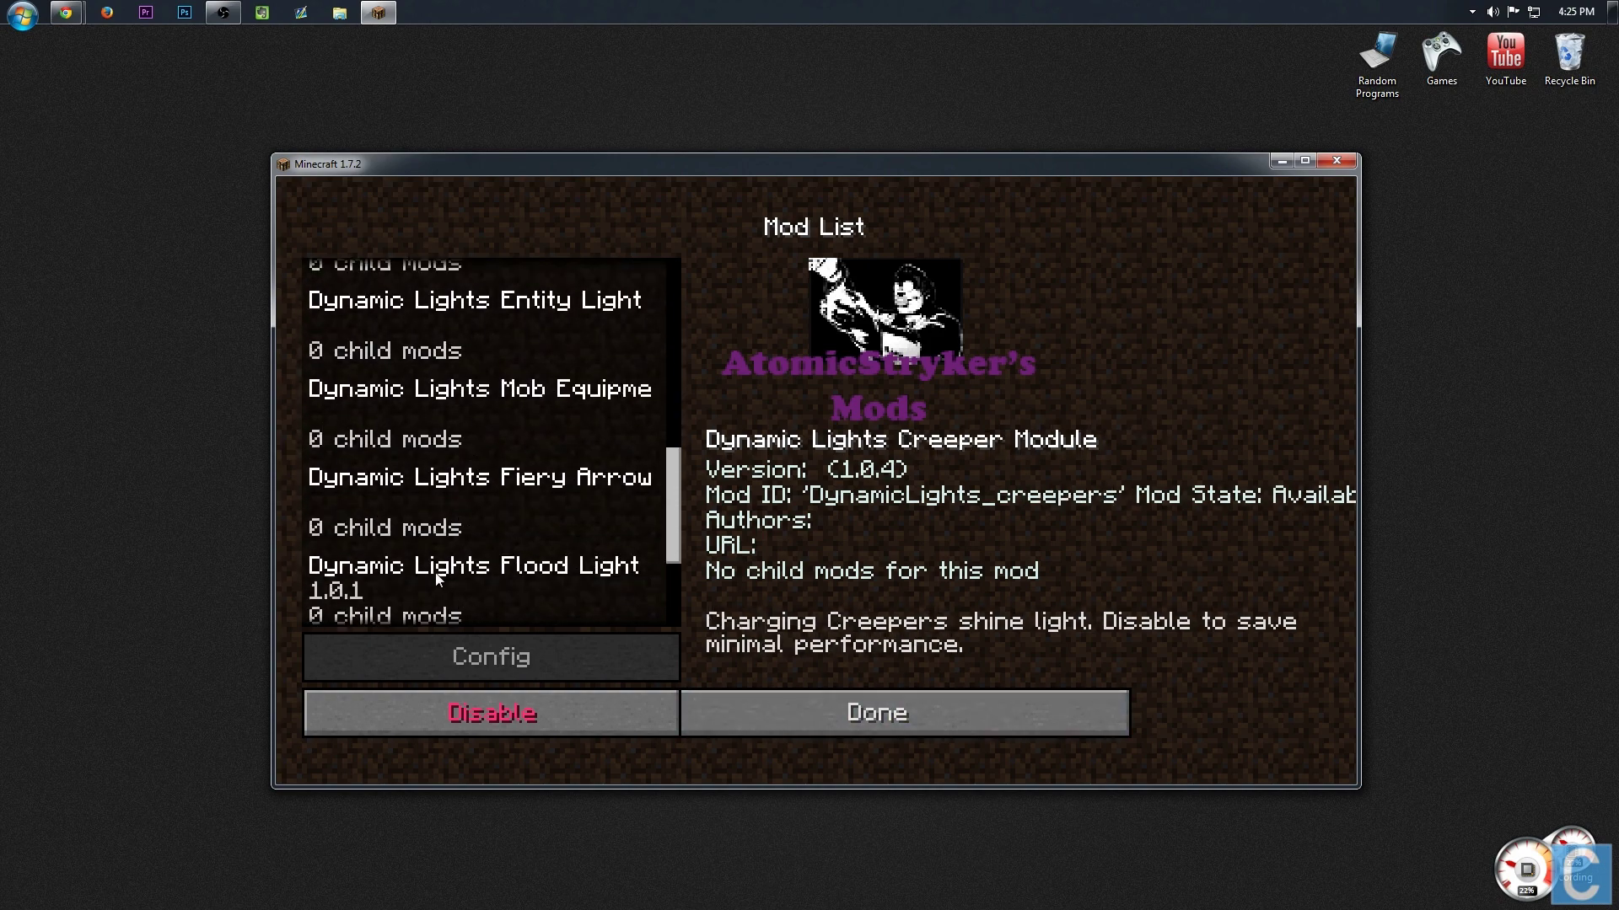
{"action": "left_click", "coordinate": [710, 712]}
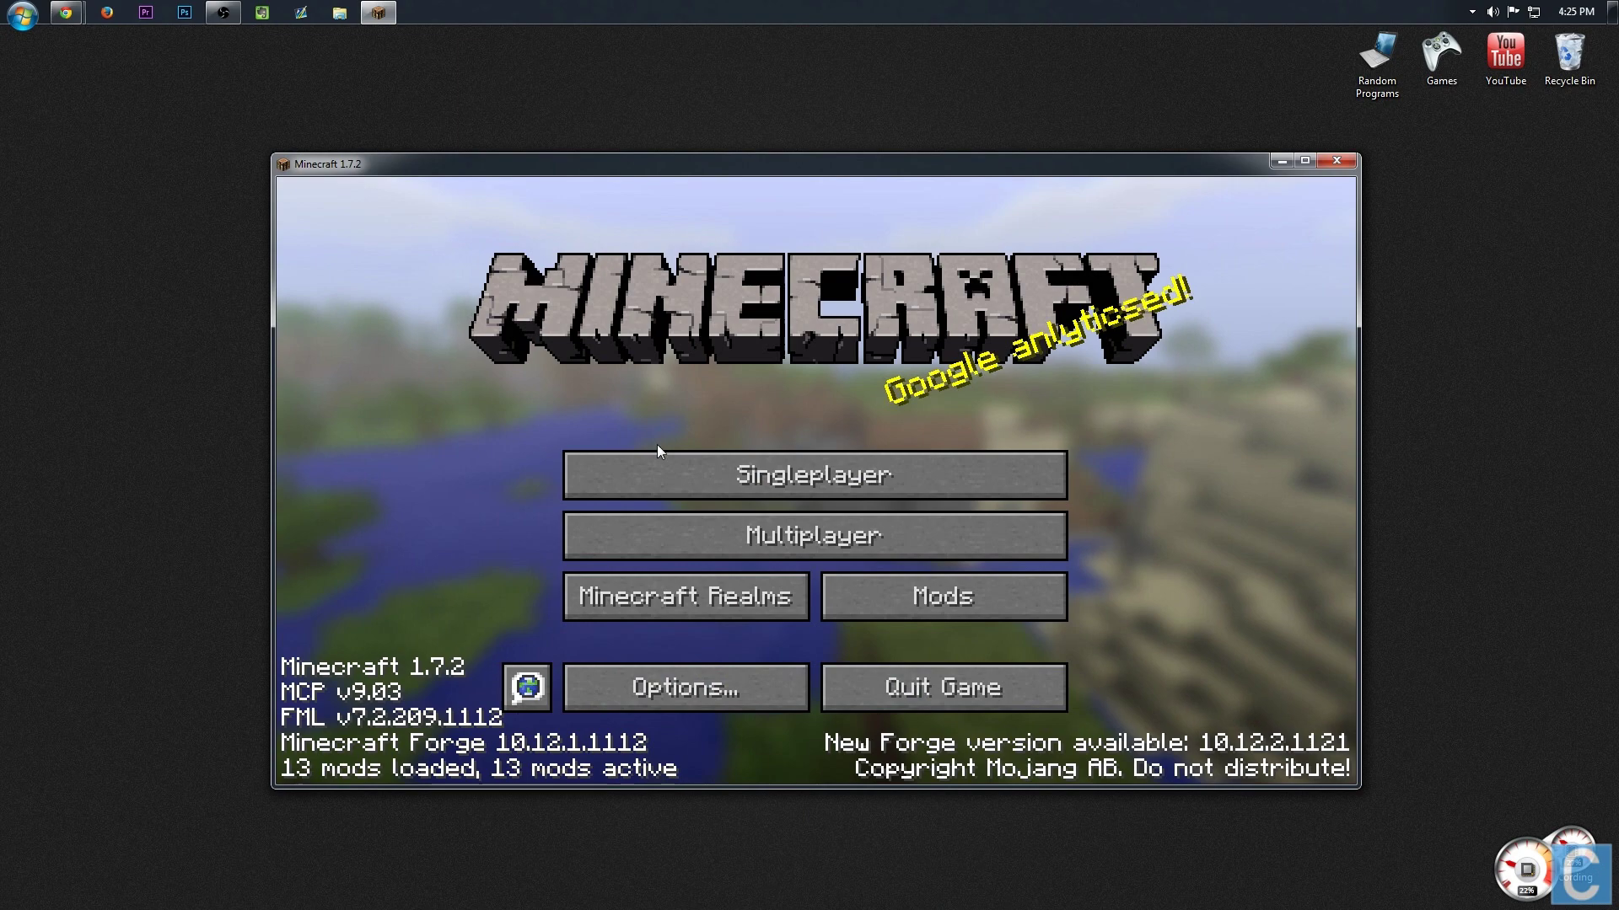
Open the singleplayer world New World and place a torch from the "torch" item search into the hotbar slot beside the spawn egg
{"action": "left_click", "coordinate": [746, 458]}
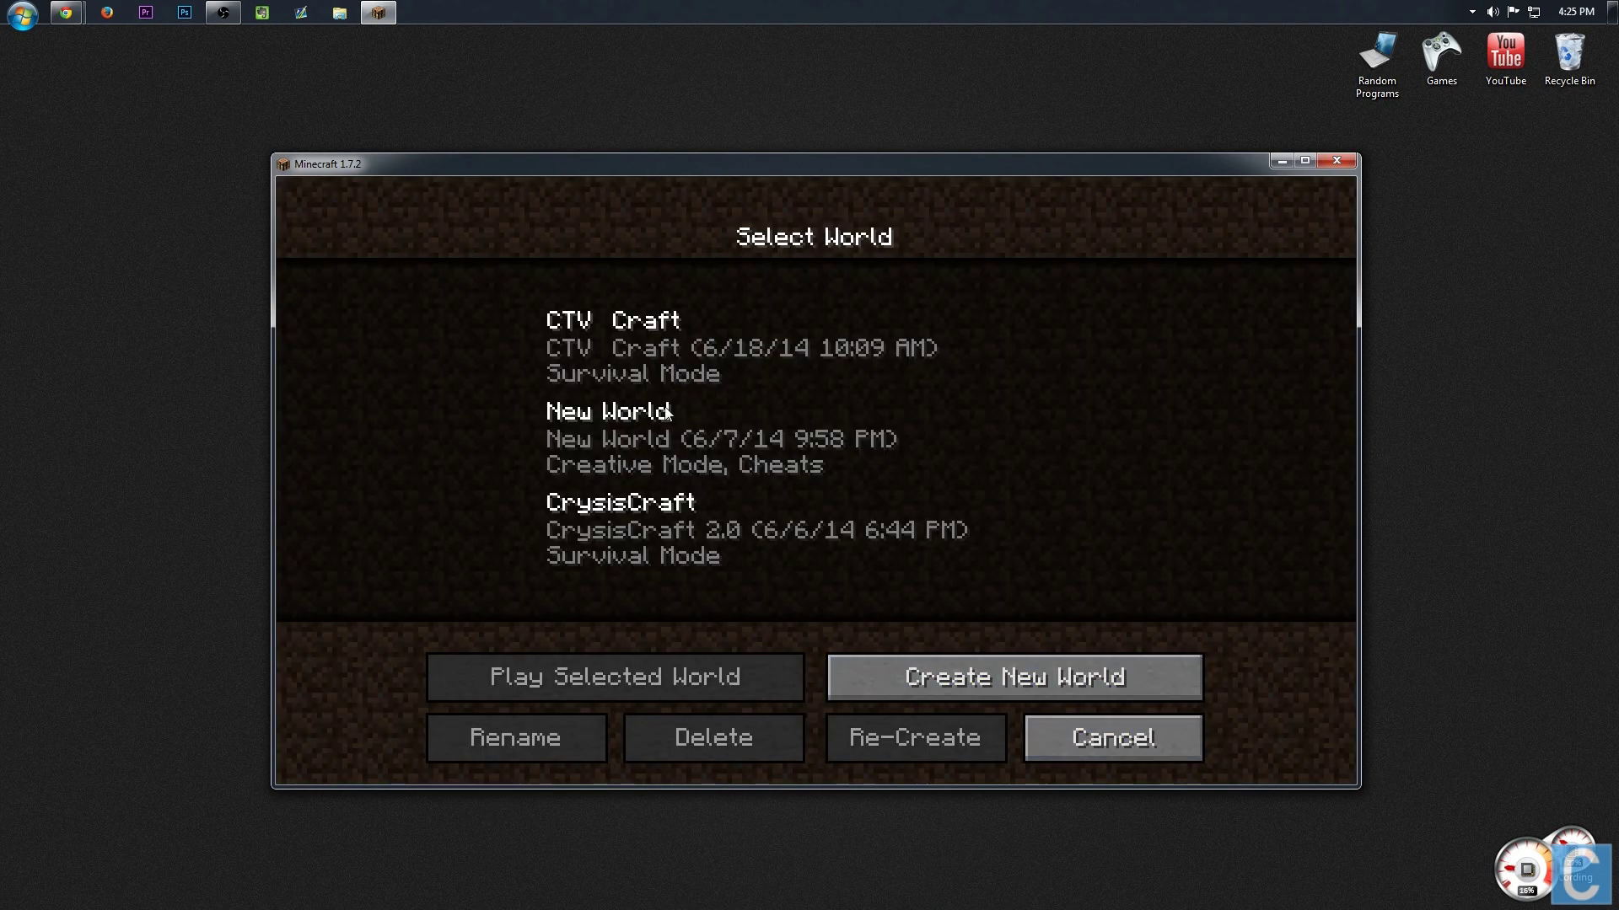
{"action": "double_click", "coordinate": [649, 438]}
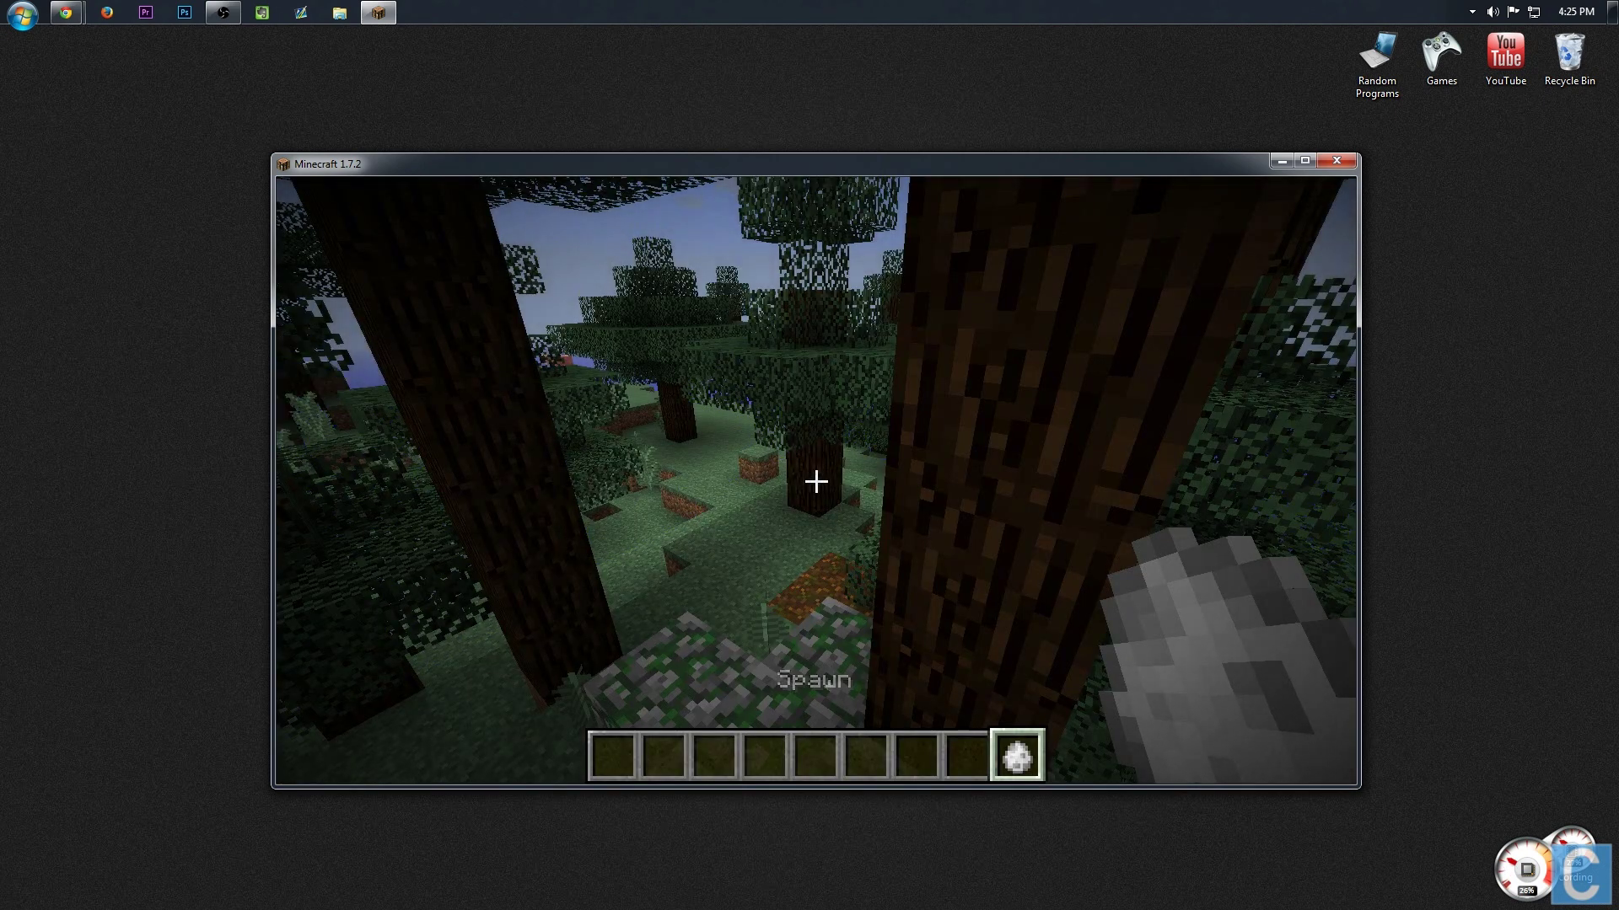
{"action": "key", "text": "e"}
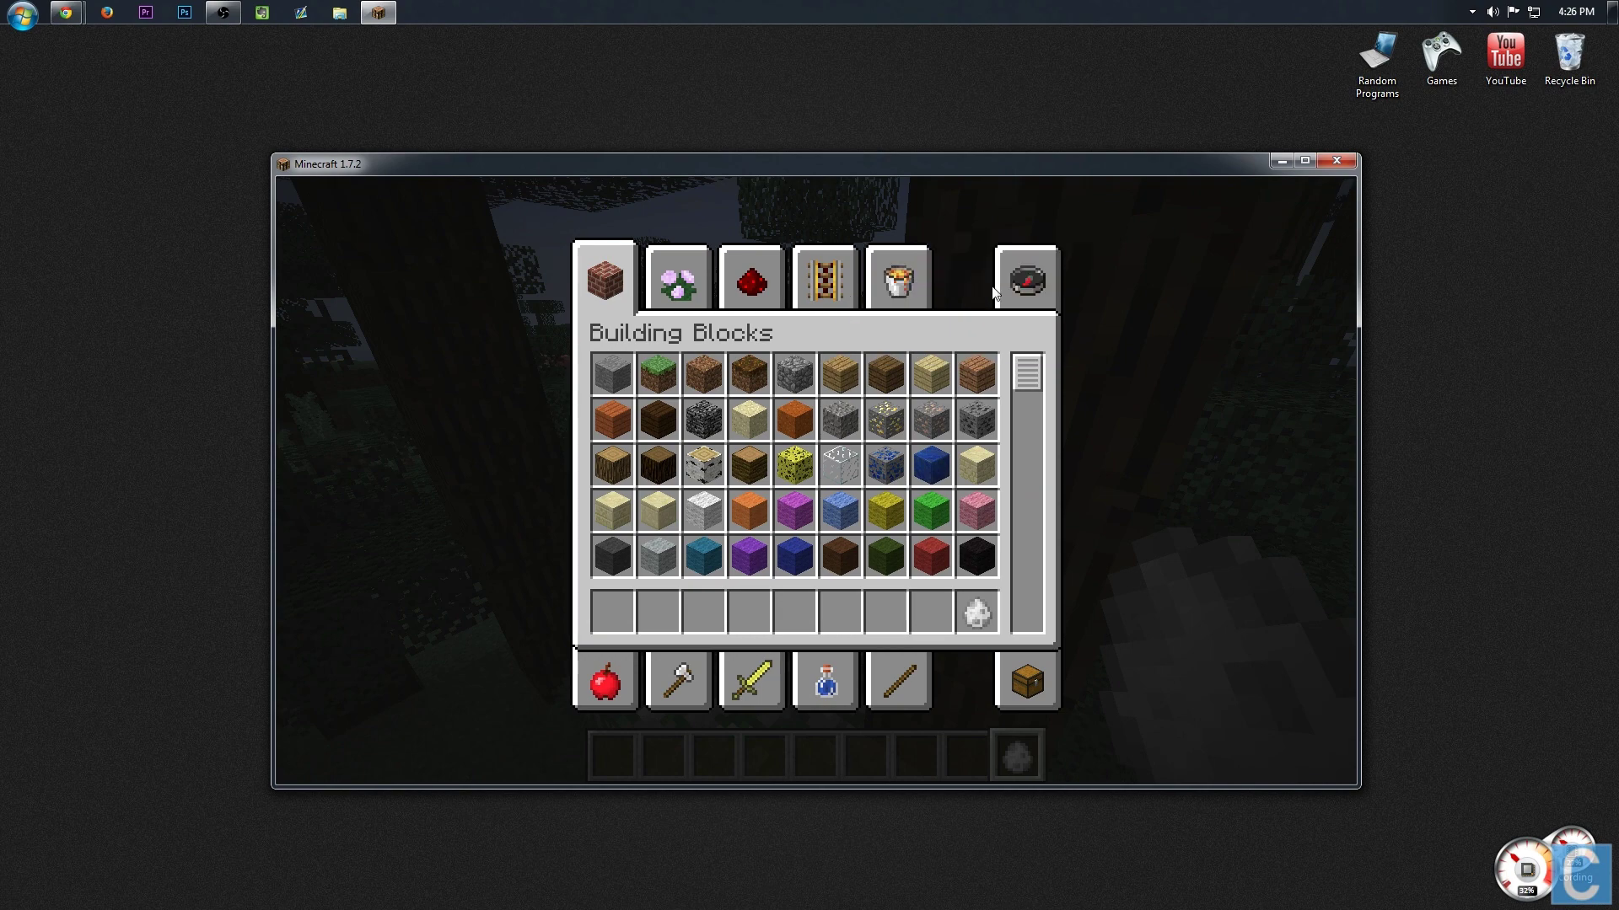
{"action": "left_click", "coordinate": [1024, 282]}
{"action": "type", "text": "torch"}
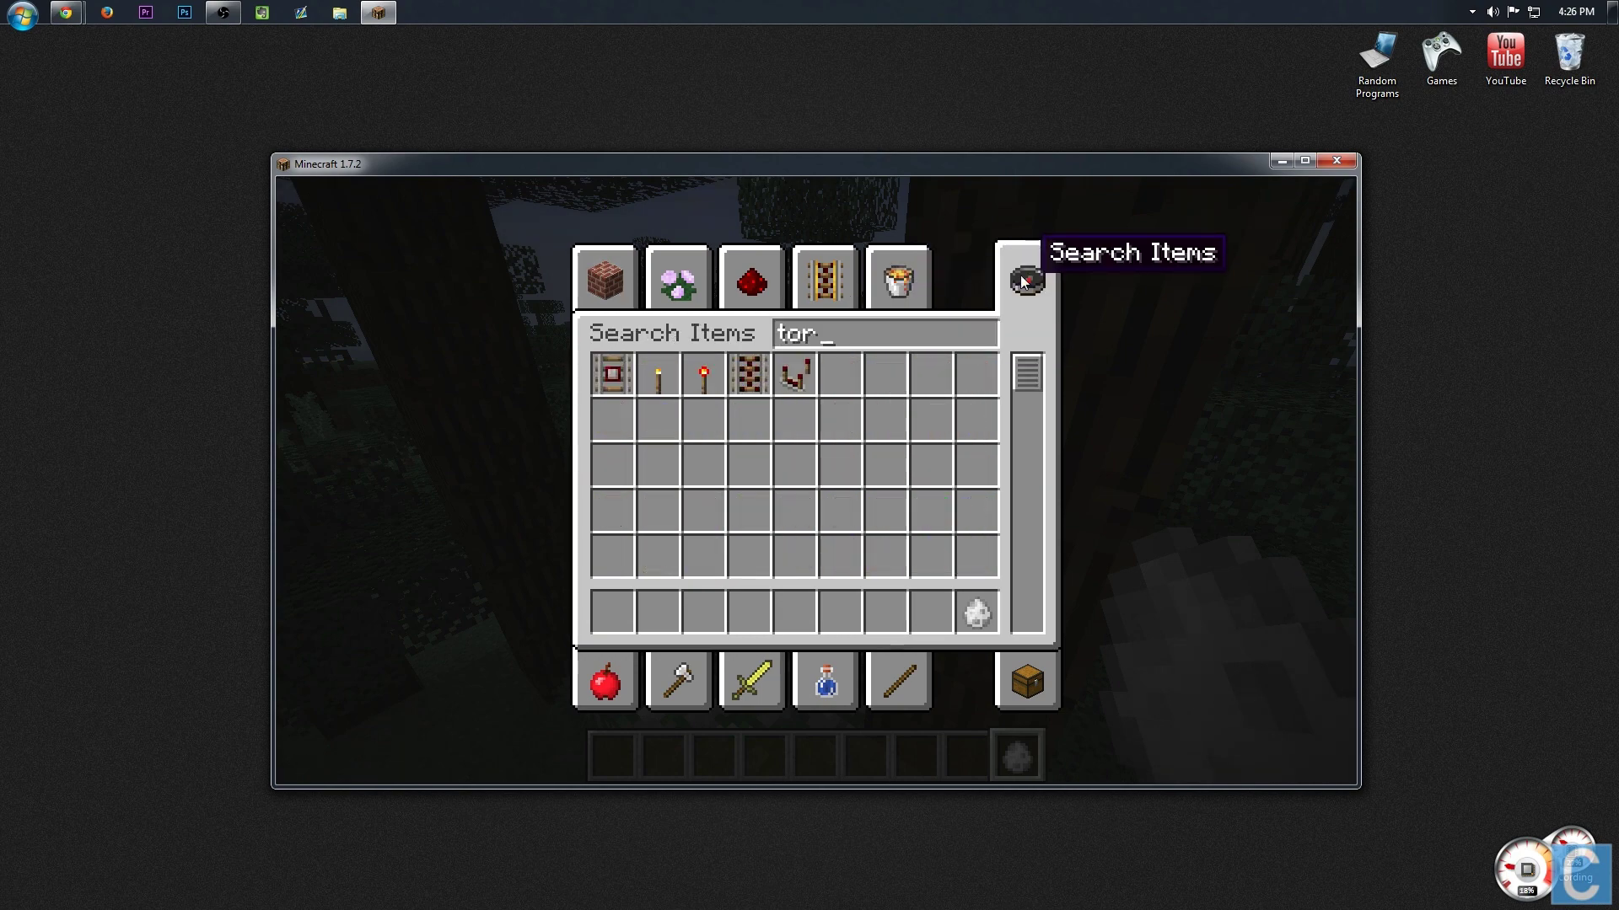
{"action": "left_click", "coordinate": [614, 377]}
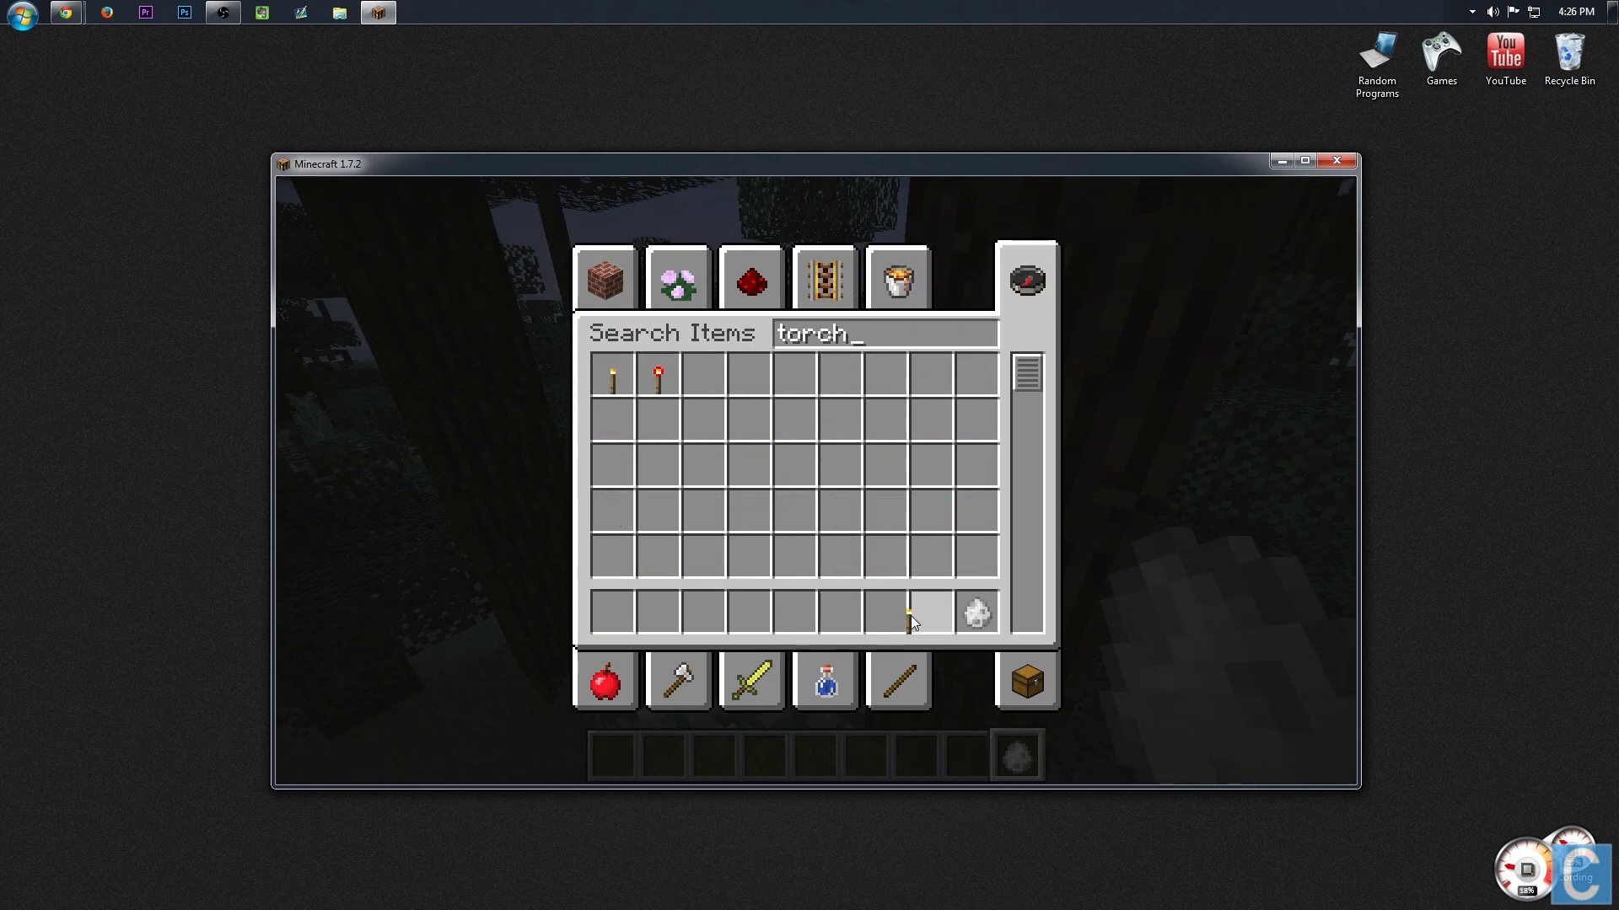
{"action": "key", "text": "BackSpace"}
{"action": "key", "text": "BackSpace"}
{"action": "key", "text": "BackSpace"}
{"action": "key", "text": "BackSpace"}
{"action": "key", "text": "BackSpace"}
{"action": "key", "text": "Escape"}
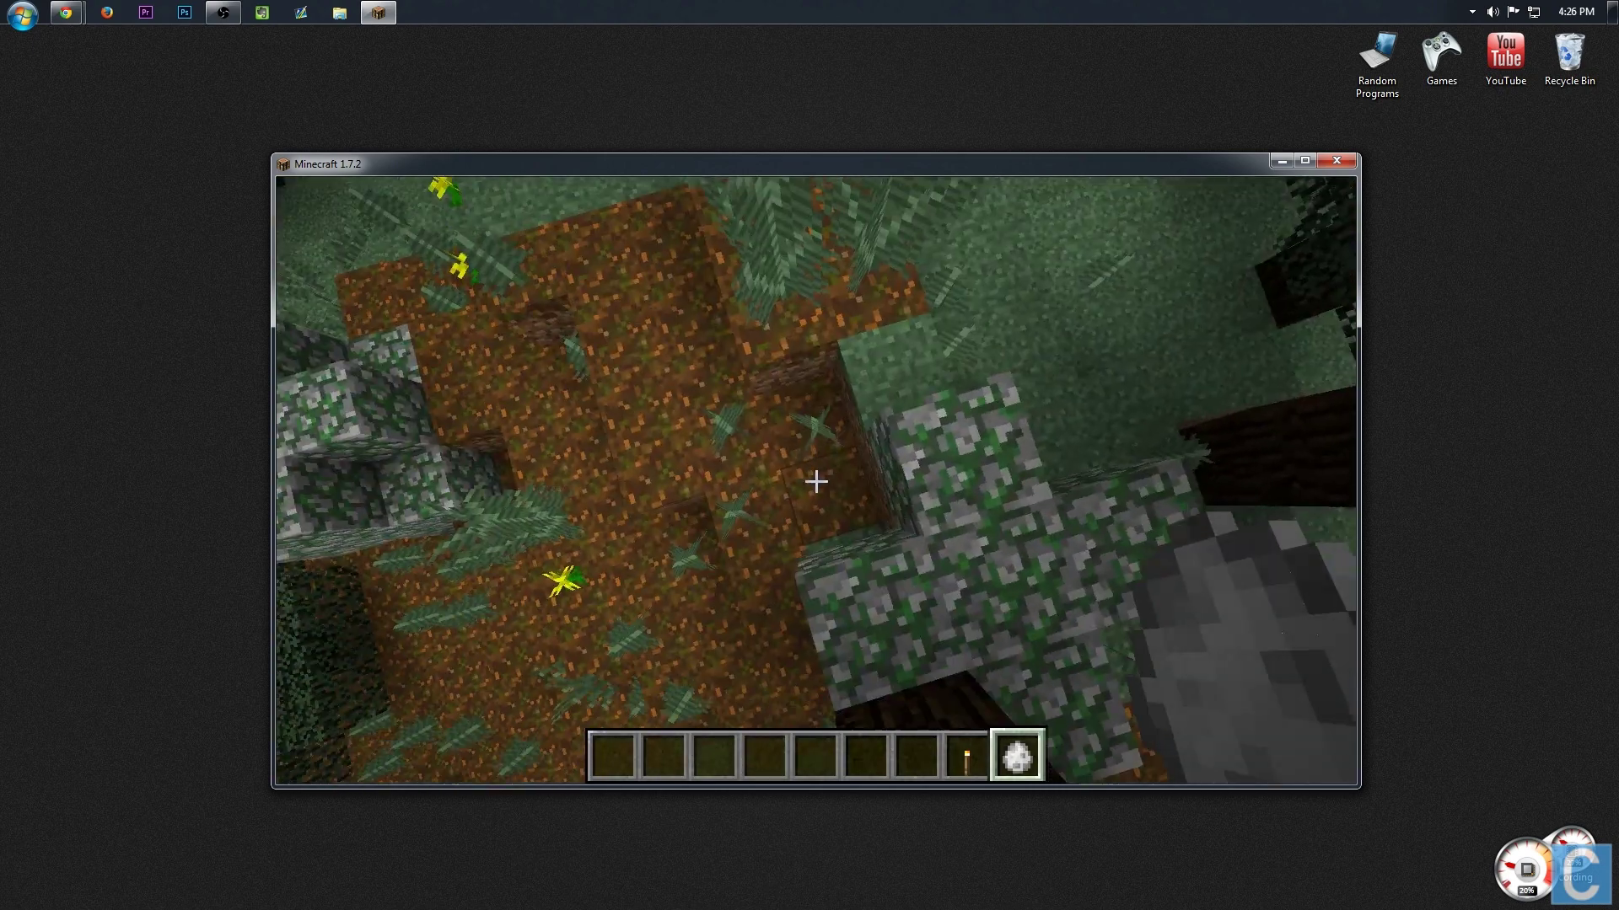
Dig down through the dirt into the stone, carve out a straight tunnel, and select the torch
{"action": "left_click_drag", "start_coordinate": [816, 481], "coordinate": [816, 481]}
{"action": "key", "text": "w"}
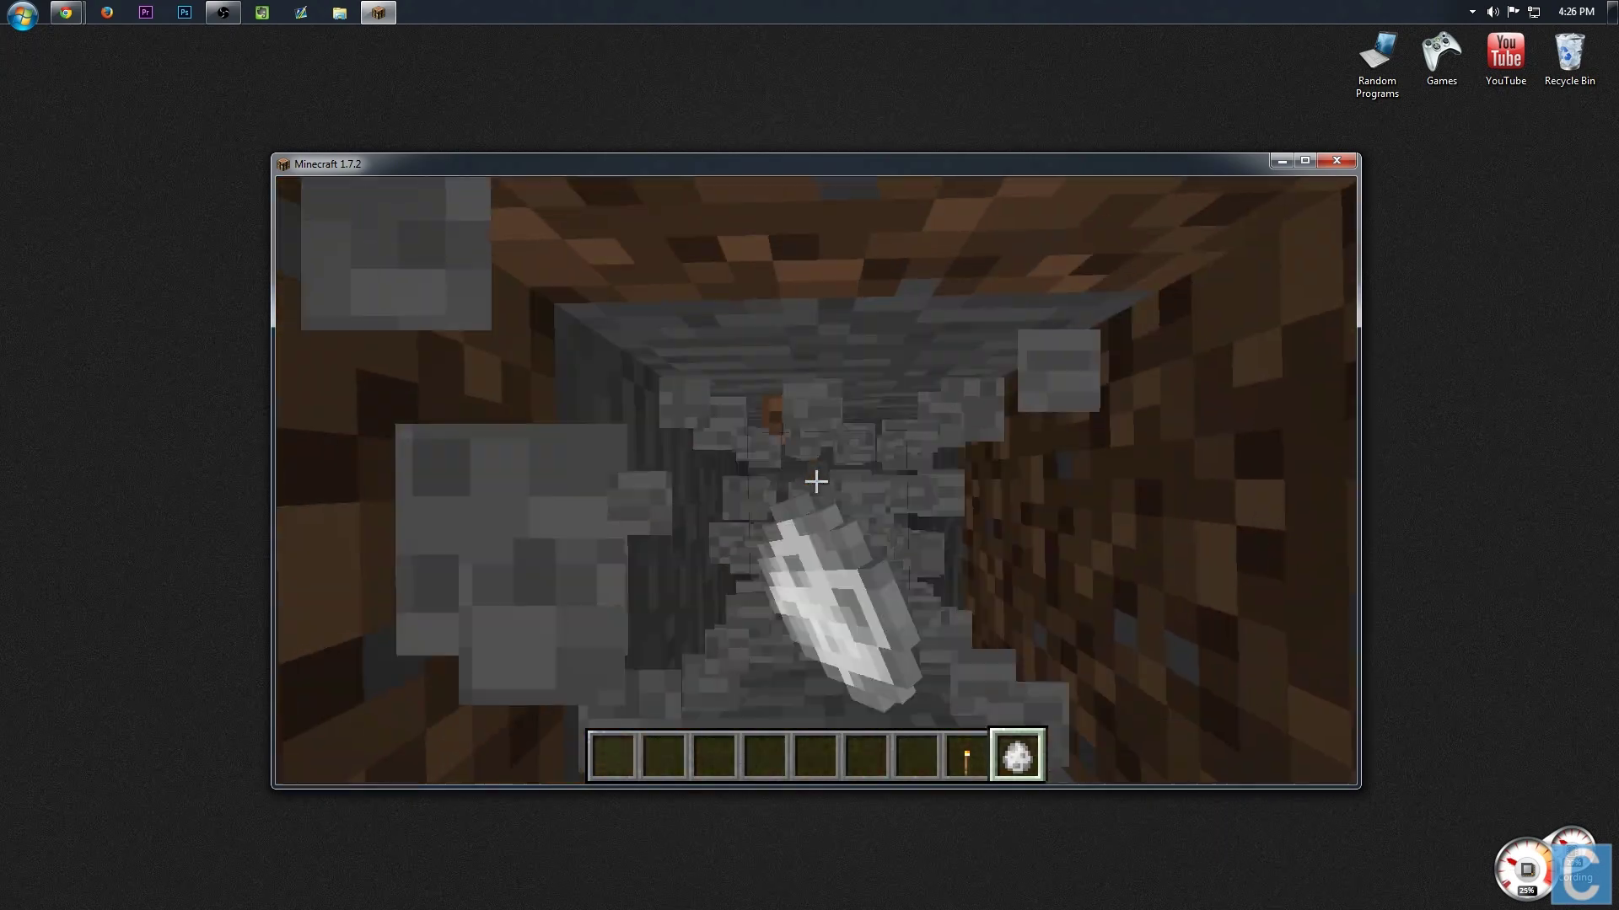
{"action": "left_click_drag", "start_coordinate": [816, 481], "coordinate": [816, 481]}
{"action": "scroll", "coordinate": [816, 481], "scroll_direction": "down", "scroll_amount": 8}
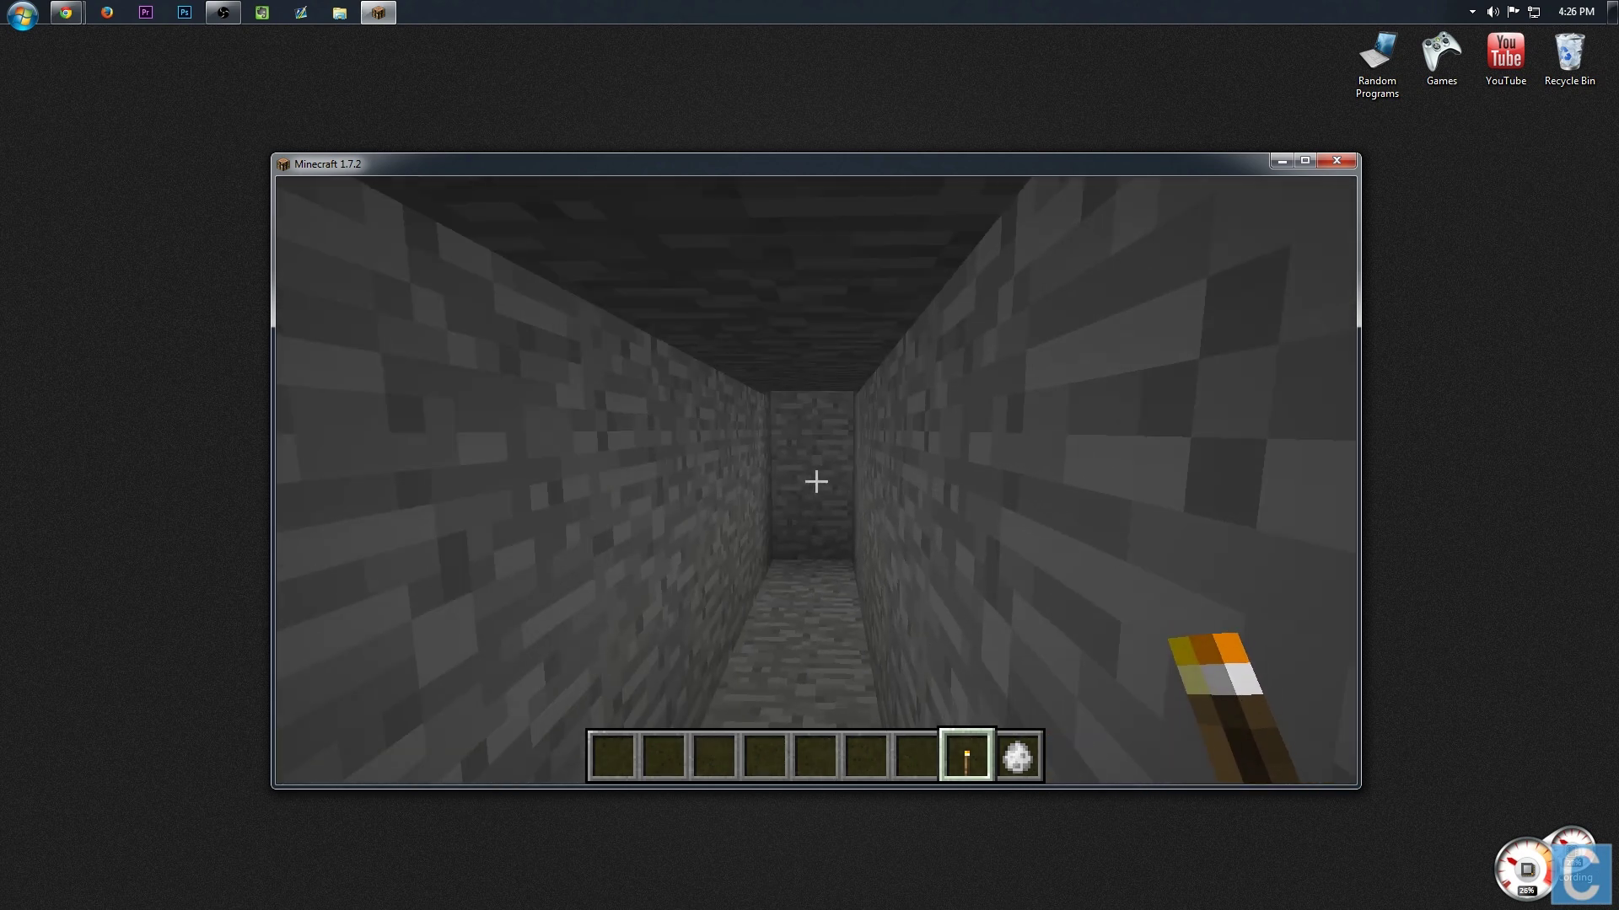
Alternate between holding the spawn egg and the torch to compare the lighting in the stone tunnel
{"action": "scroll", "coordinate": [816, 481], "scroll_direction": "up", "scroll_amount": 1}
{"action": "scroll", "coordinate": [816, 481], "scroll_direction": "down", "scroll_amount": 1}
{"action": "scroll", "coordinate": [816, 481], "scroll_direction": "up", "scroll_amount": 1}
{"action": "scroll", "coordinate": [816, 482], "scroll_direction": "down", "scroll_amount": 1}
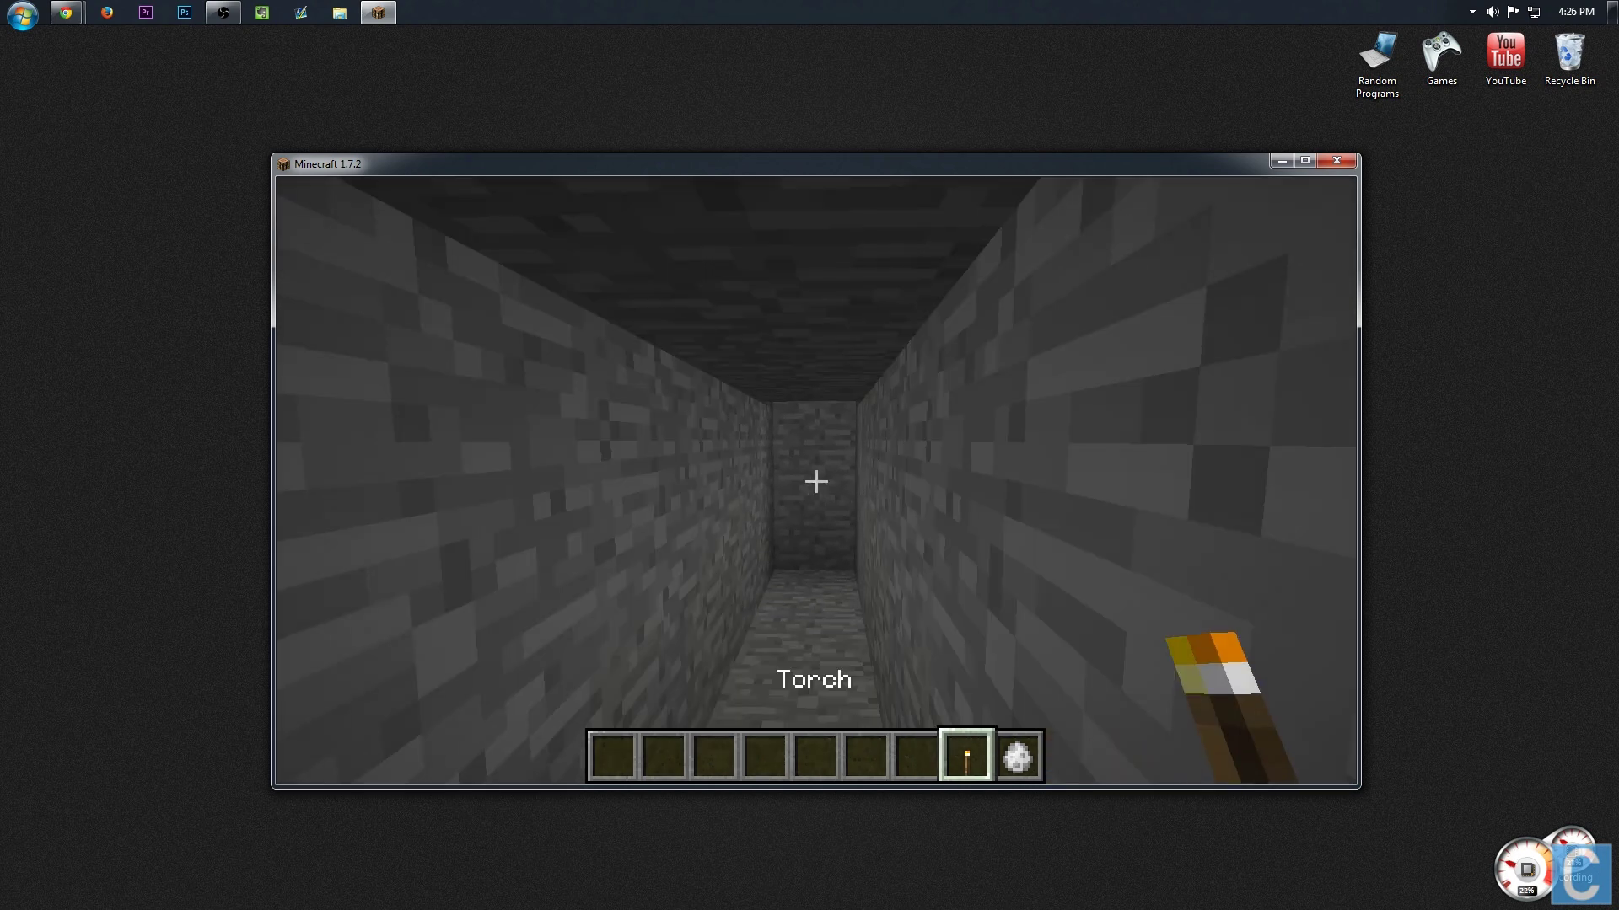
{"action": "scroll", "coordinate": [816, 481], "scroll_direction": "up", "scroll_amount": 1}
{"action": "scroll", "coordinate": [816, 482], "scroll_direction": "down", "scroll_amount": 1}
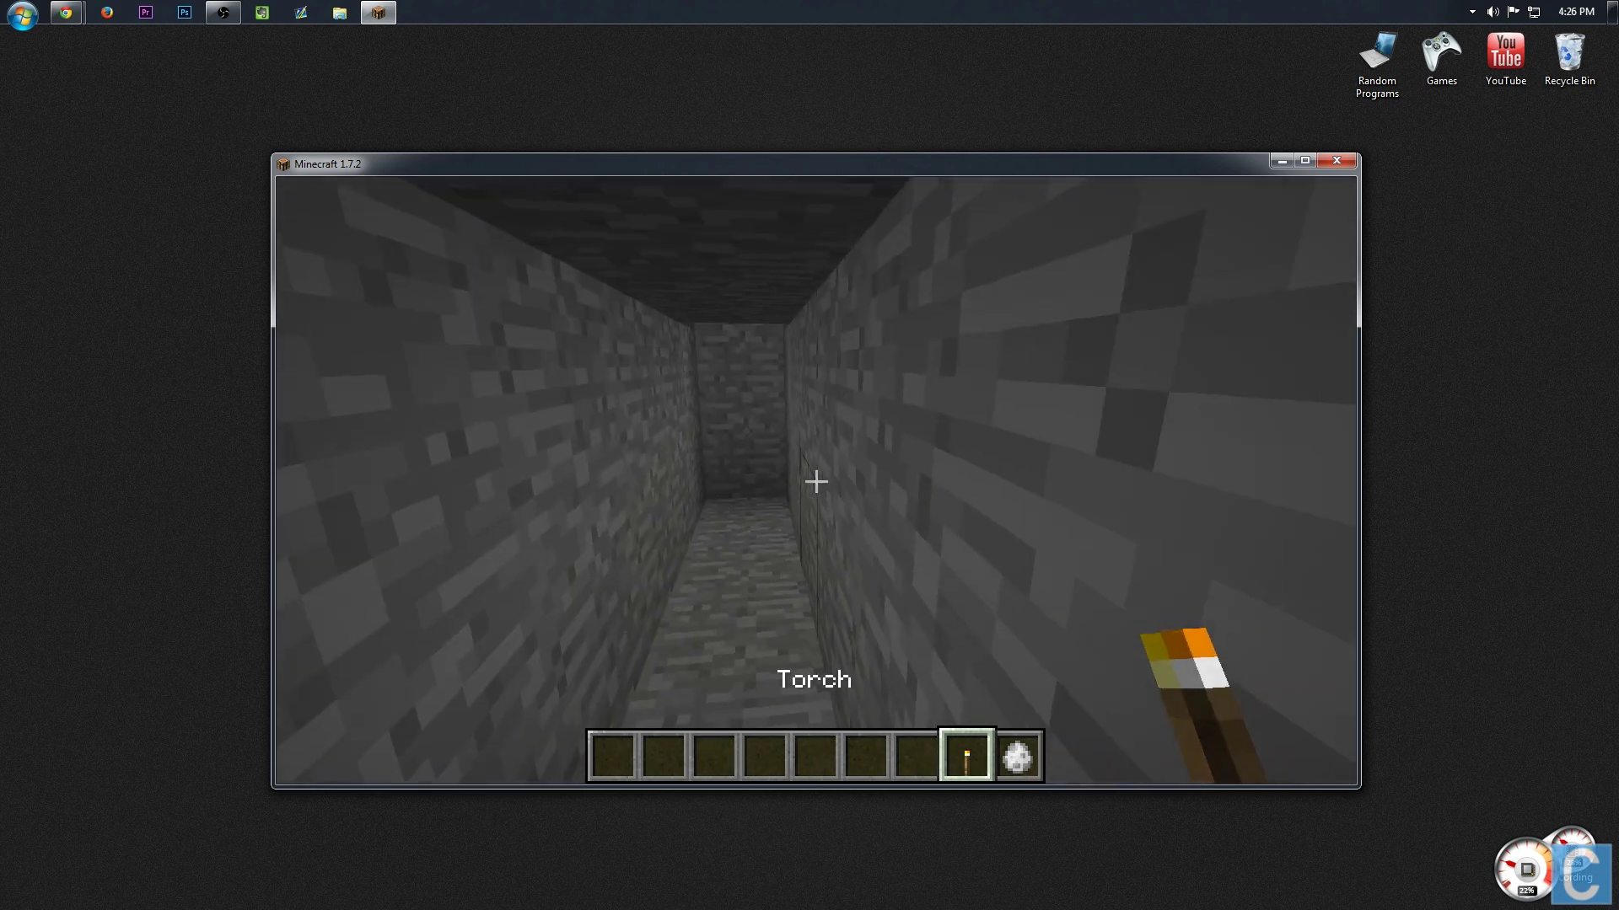